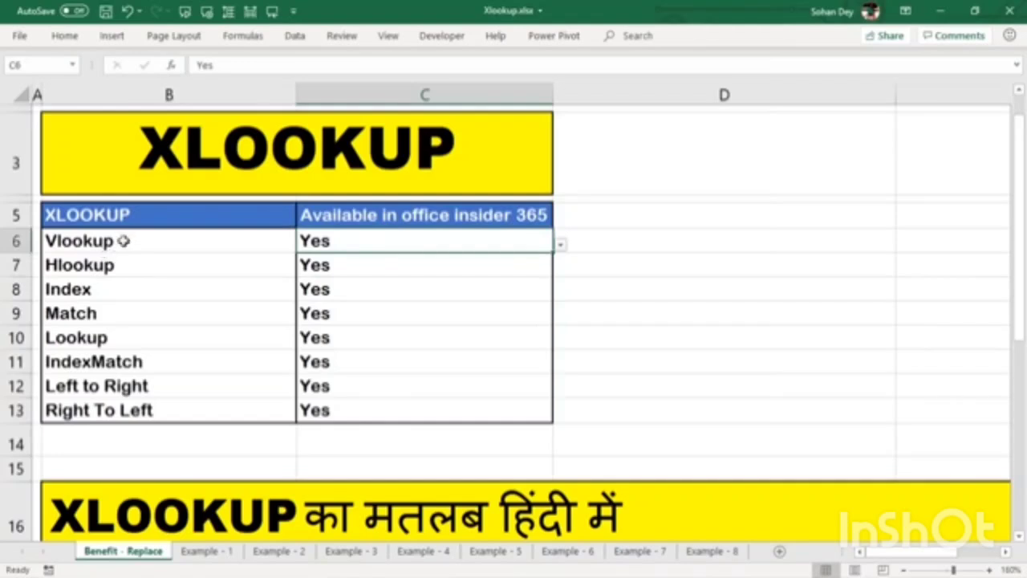
Review the lookup functions and directions listed under XLOOKUP in B6:B13 and their Office Insider 365 availability in C6:C13.
left_click(125, 241)
left_click(126, 266)
left_click(126, 290)
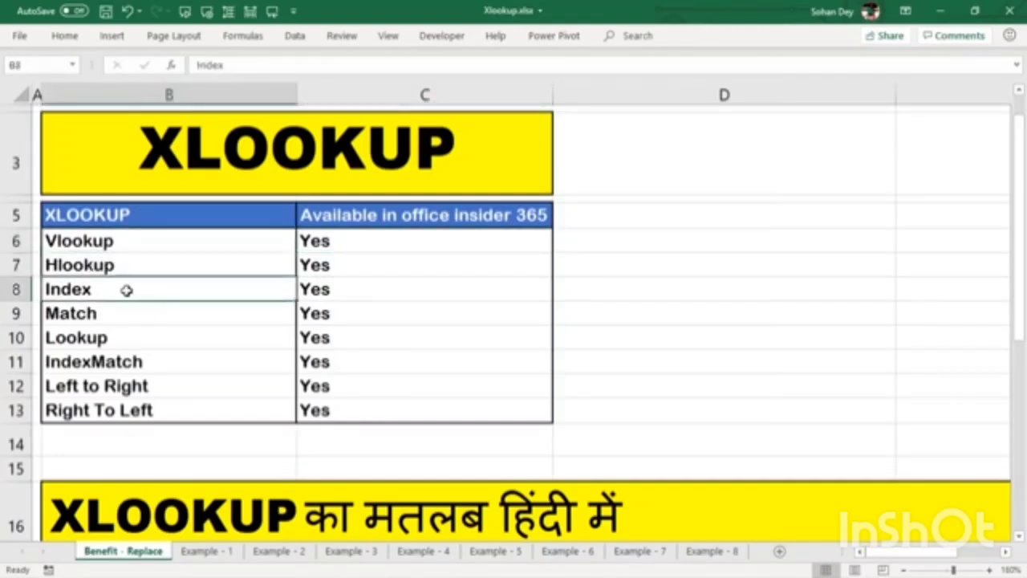
left_click(113, 317)
left_click(129, 337)
left_click(100, 361)
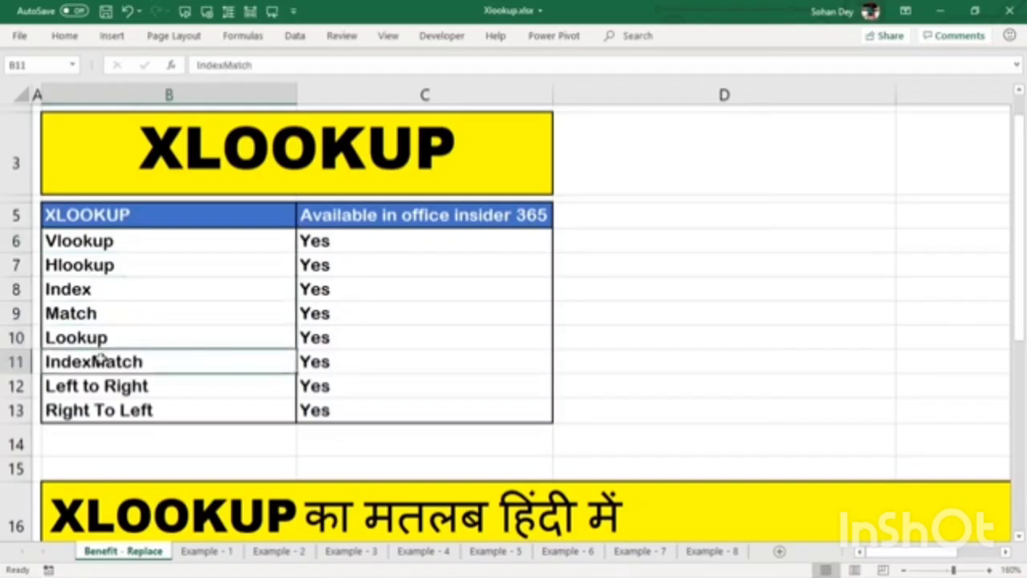
left_click(141, 385)
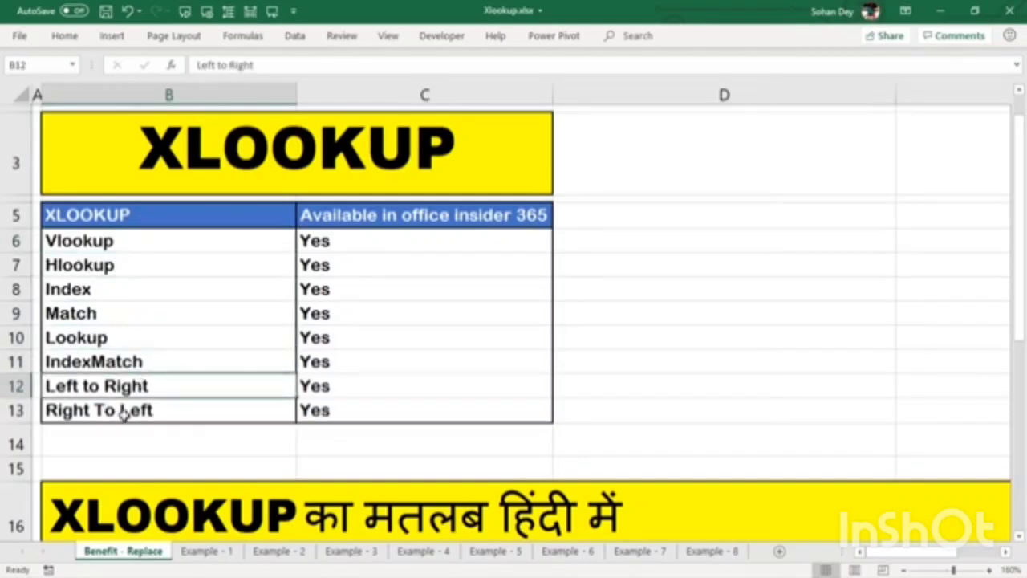
left_click(123, 412)
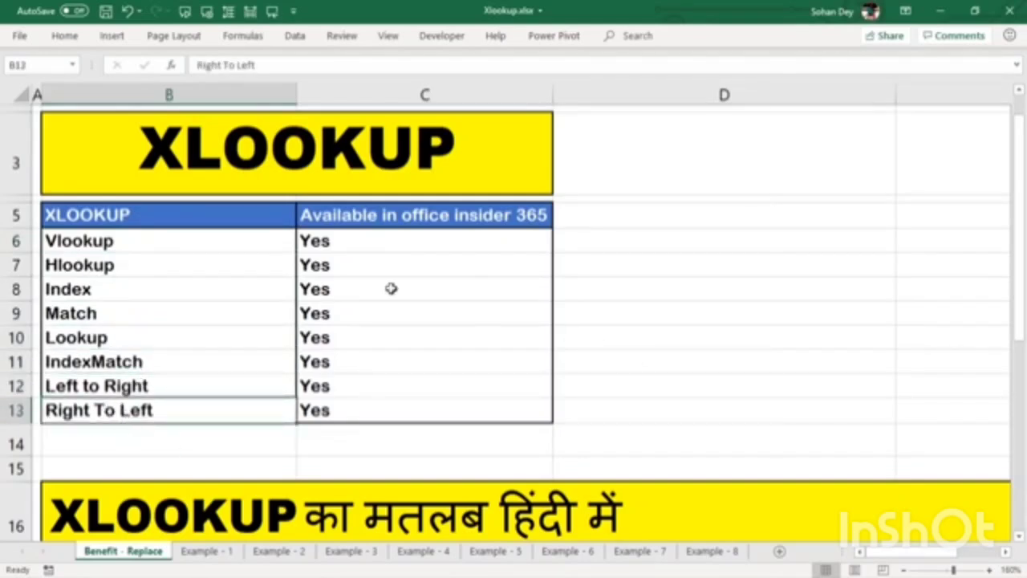
left_click_drag(335, 238, 350, 404)
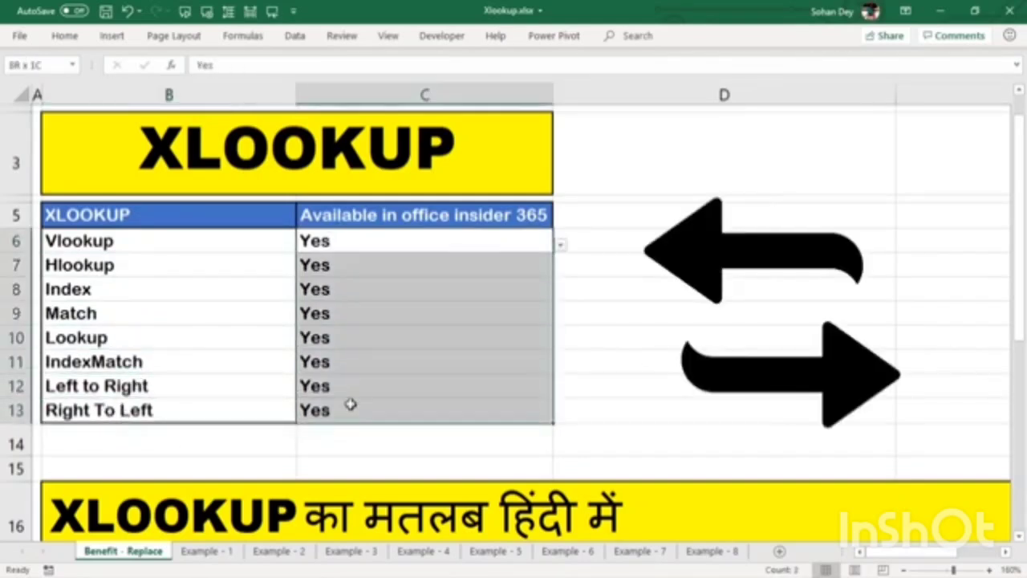
left_click(173, 162)
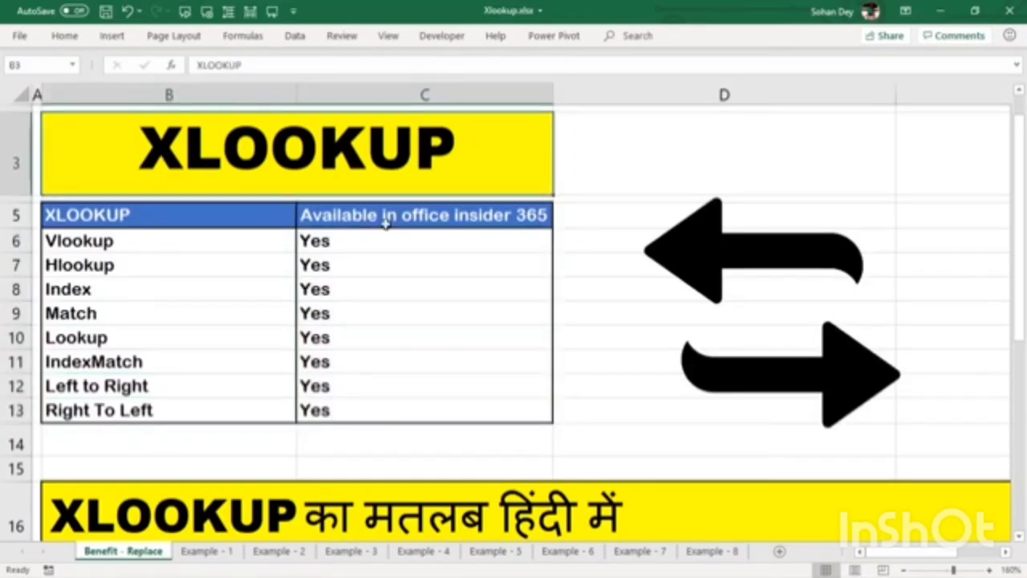
Examine the XLOOKUP syntax in row 17 and the Hindi explanations of its arguments.
scroll(385, 224, "down", 3)
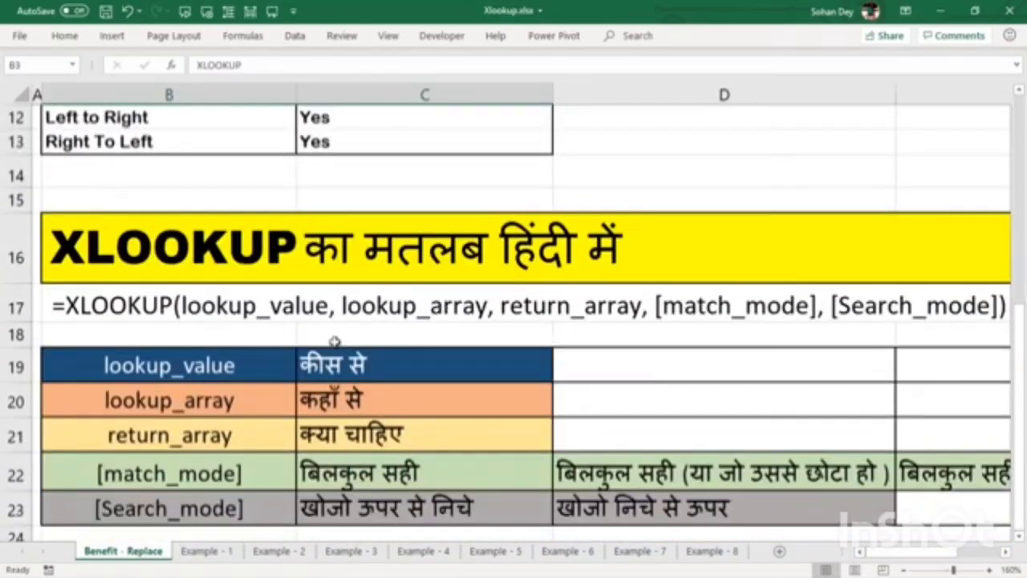
left_click(169, 266)
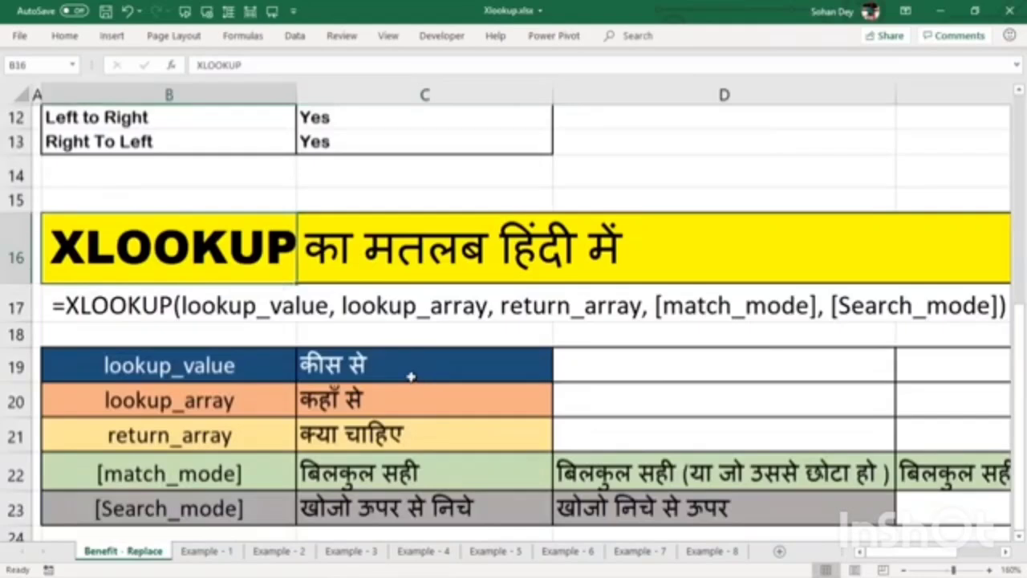
scroll(410, 375, "up", 2)
scroll(416, 377, "down", 1)
scroll(428, 397, "up", 1)
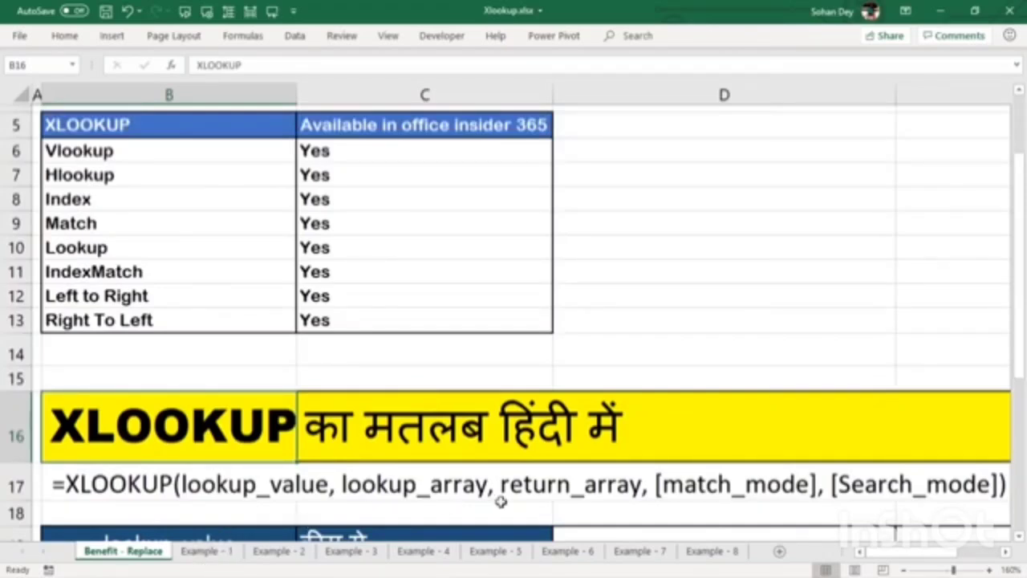
Open the Example - 1 sheet and inspect the VLOOKUP formula in H5 against its lookup name and the source Sales column.
left_click(207, 552)
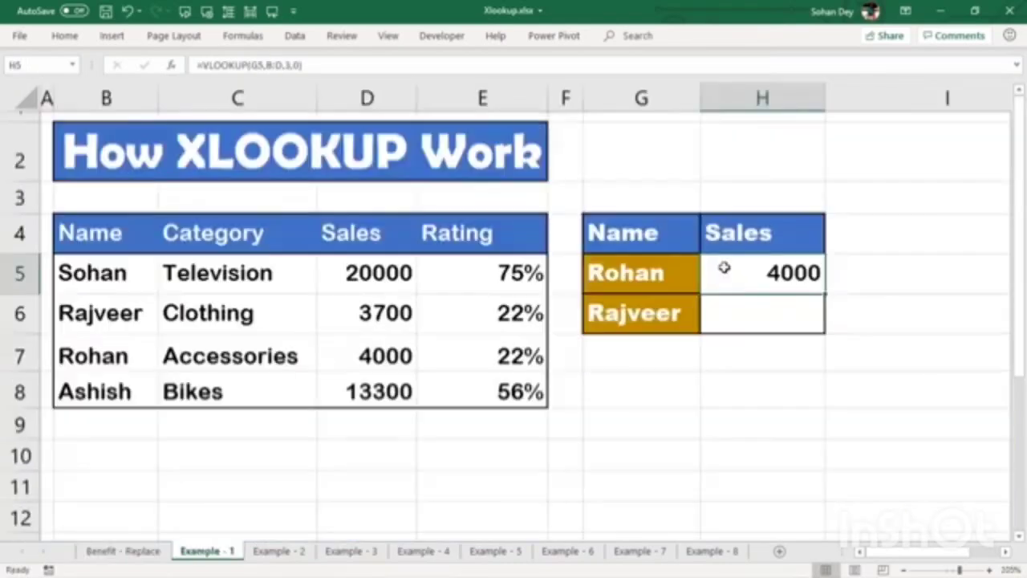
left_click(639, 291)
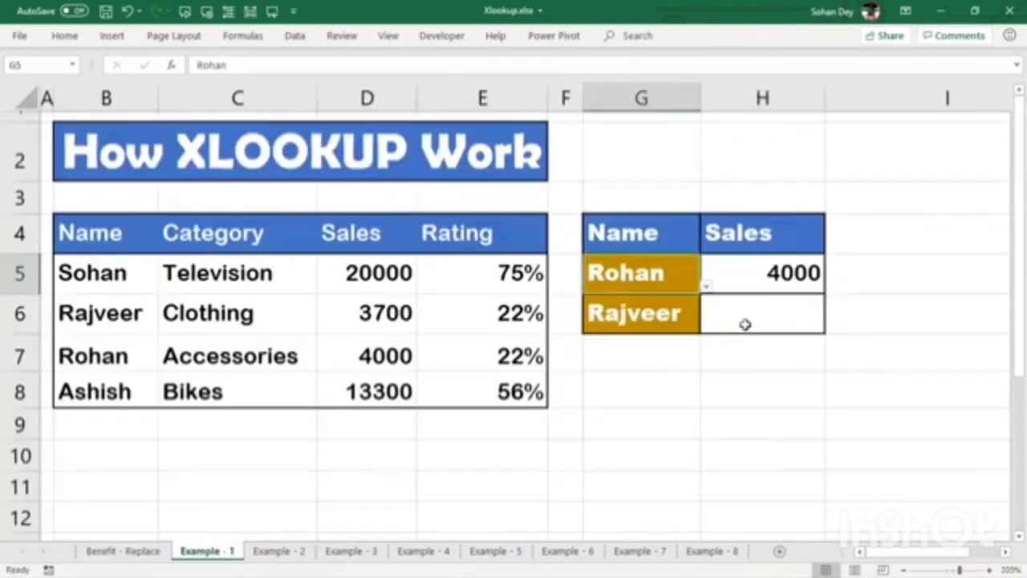
left_click(745, 325)
left_click(760, 277)
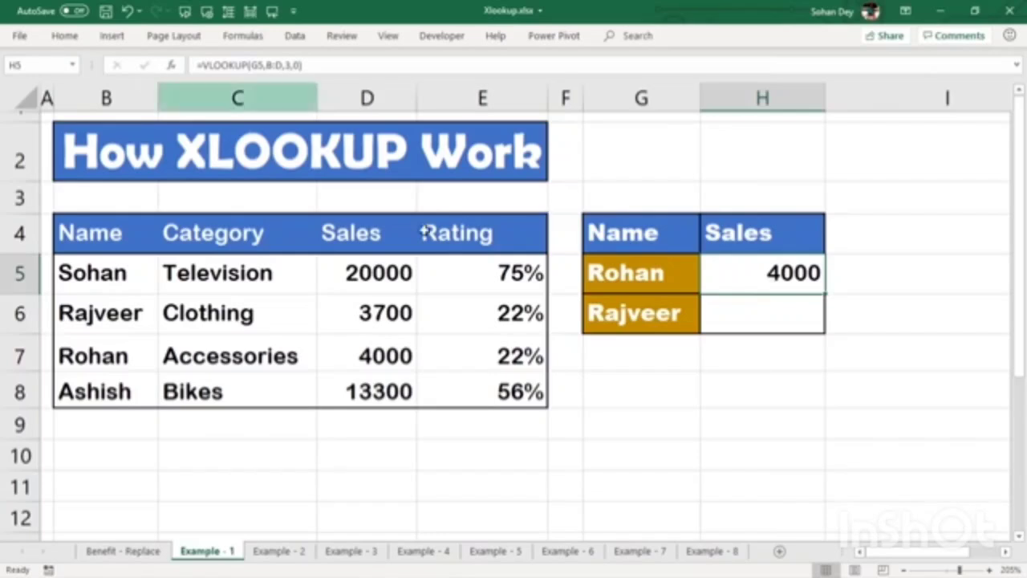
key("F2")
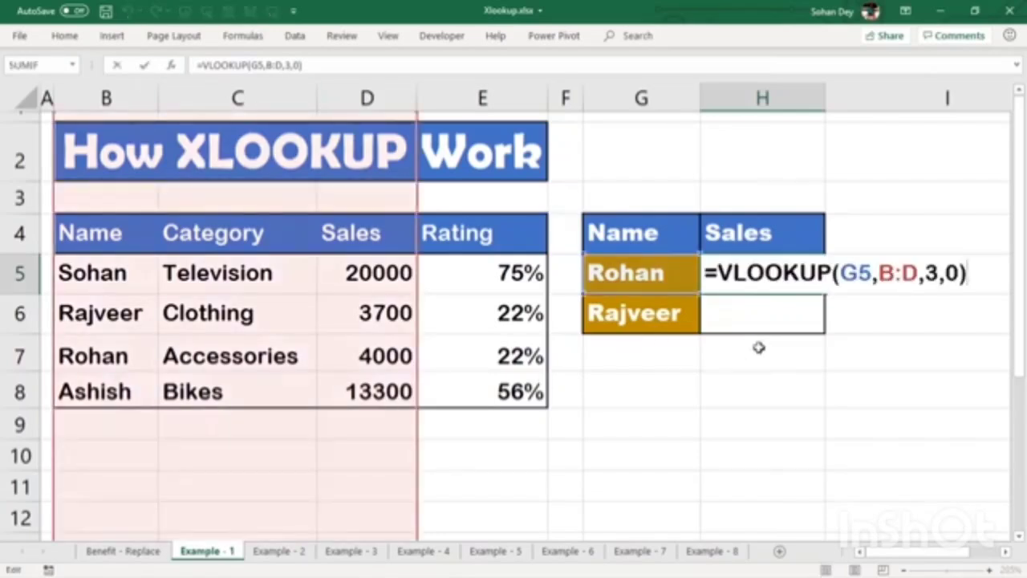
left_click(625, 271)
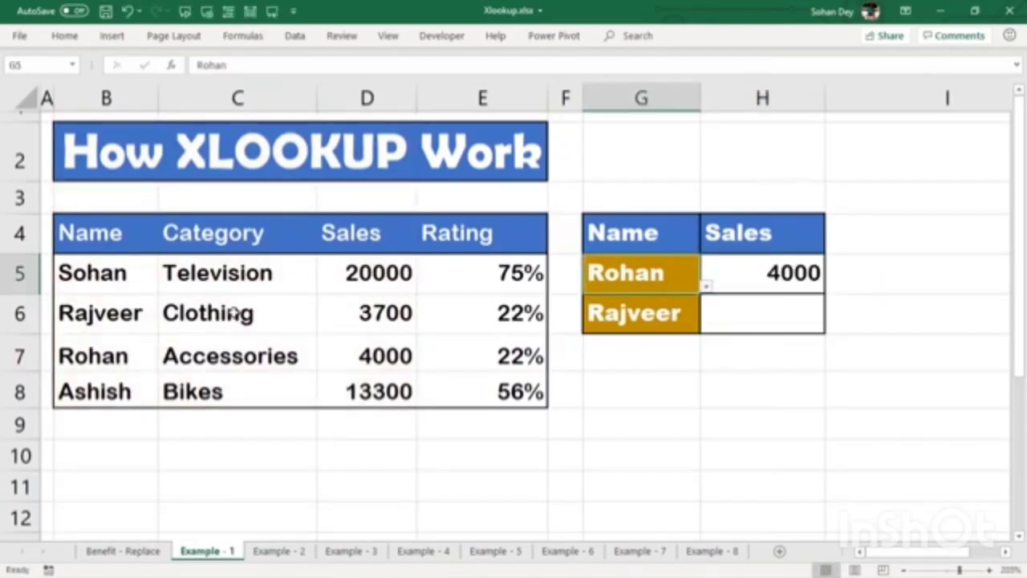
left_click(355, 273)
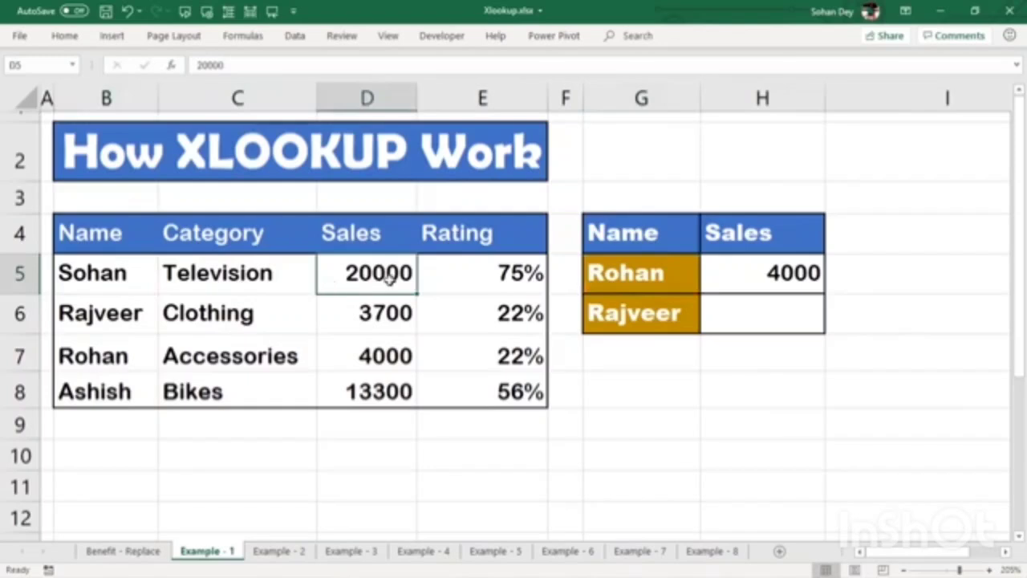
Enter =XLOOKUP(G6,B:B,D:D) in H6 to return the sales for the name in G6.
left_click(741, 316)
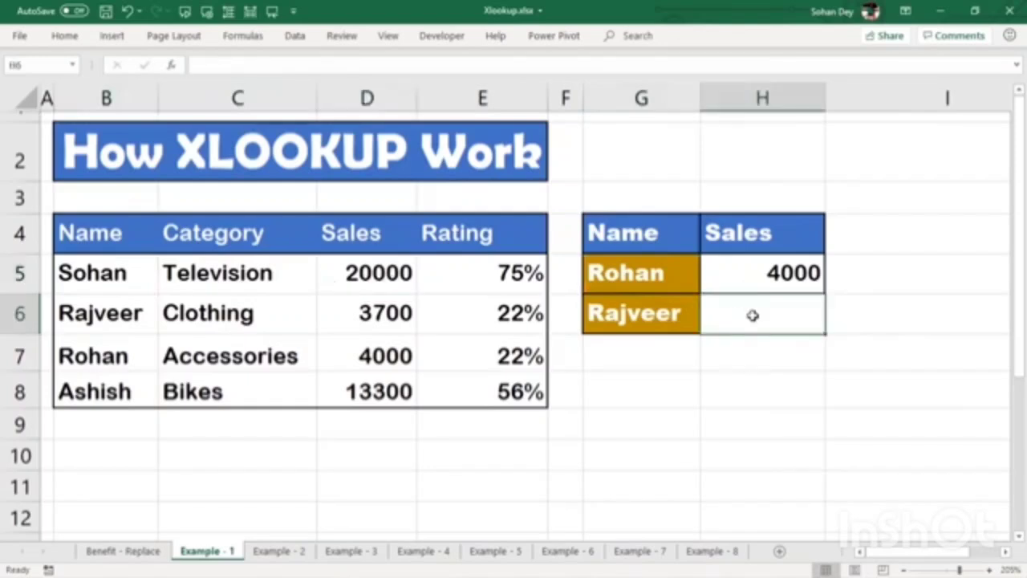
type("=x")
key("Tab")
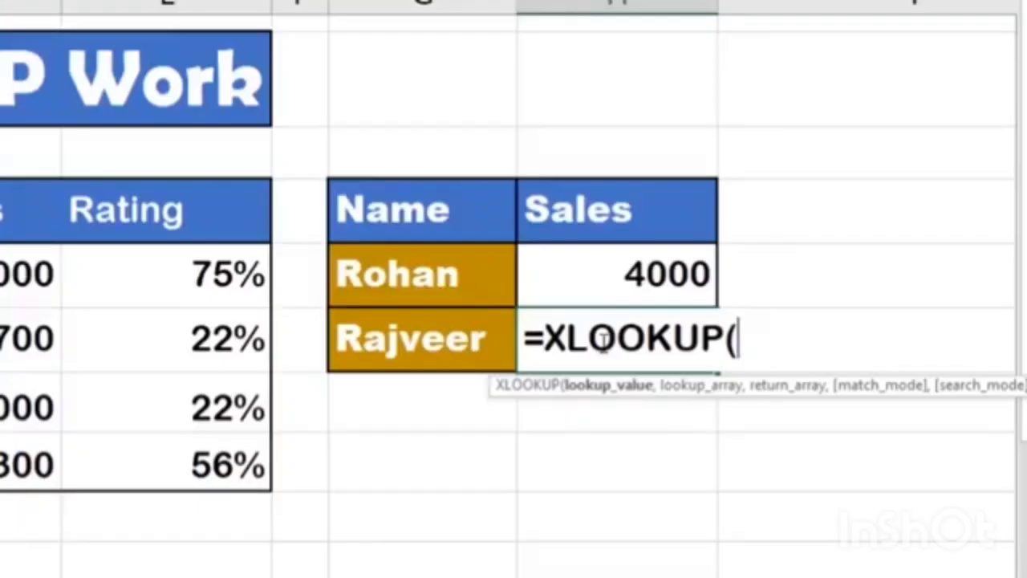
left_click(451, 352)
type(",")
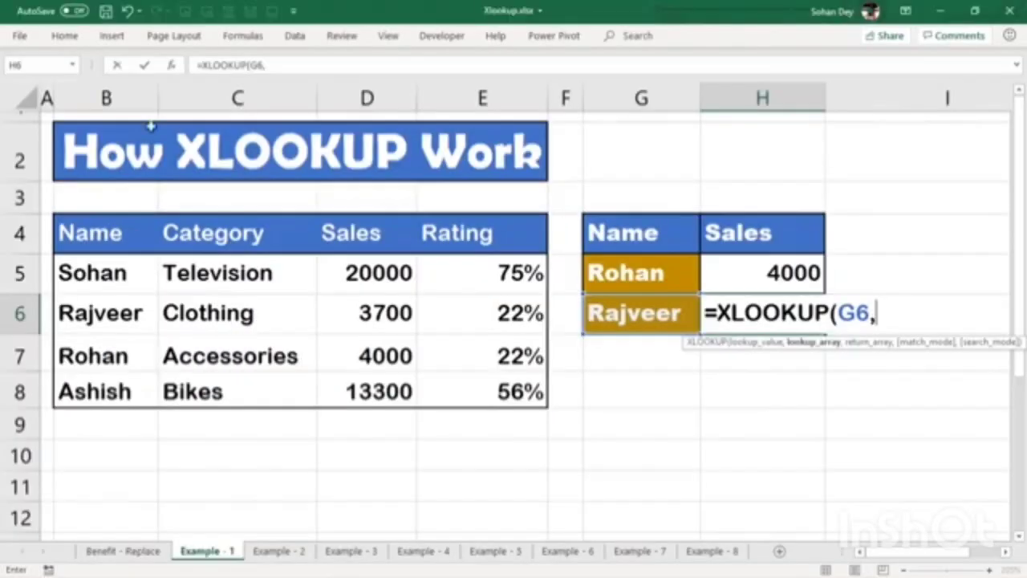
left_click(129, 97)
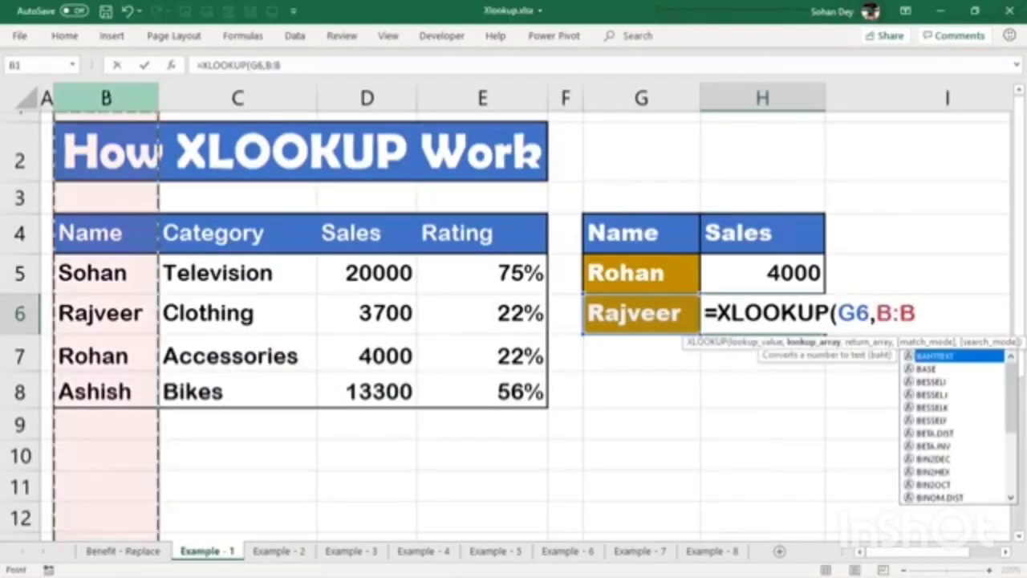
type(",")
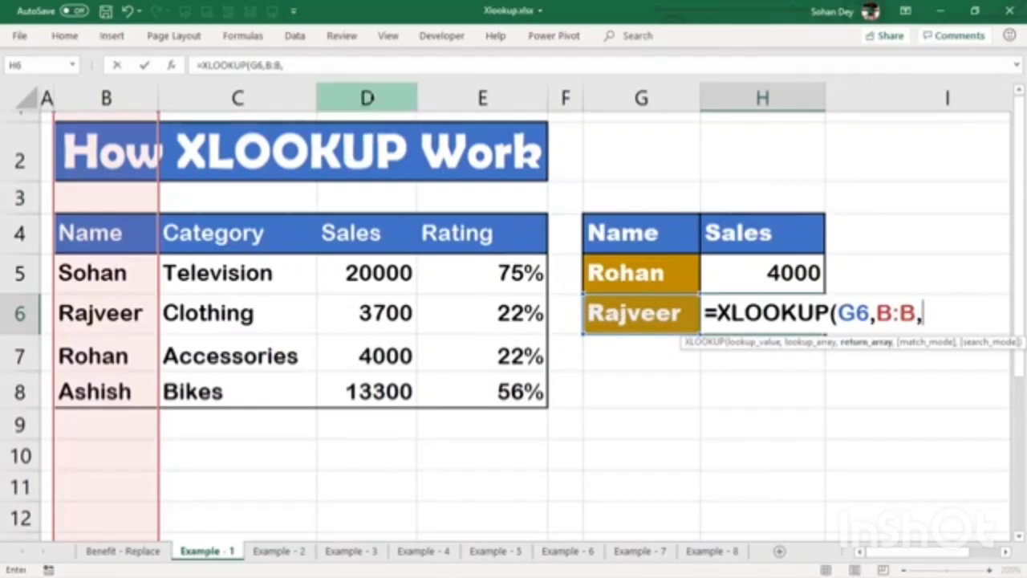
left_click(367, 97)
key("Return")
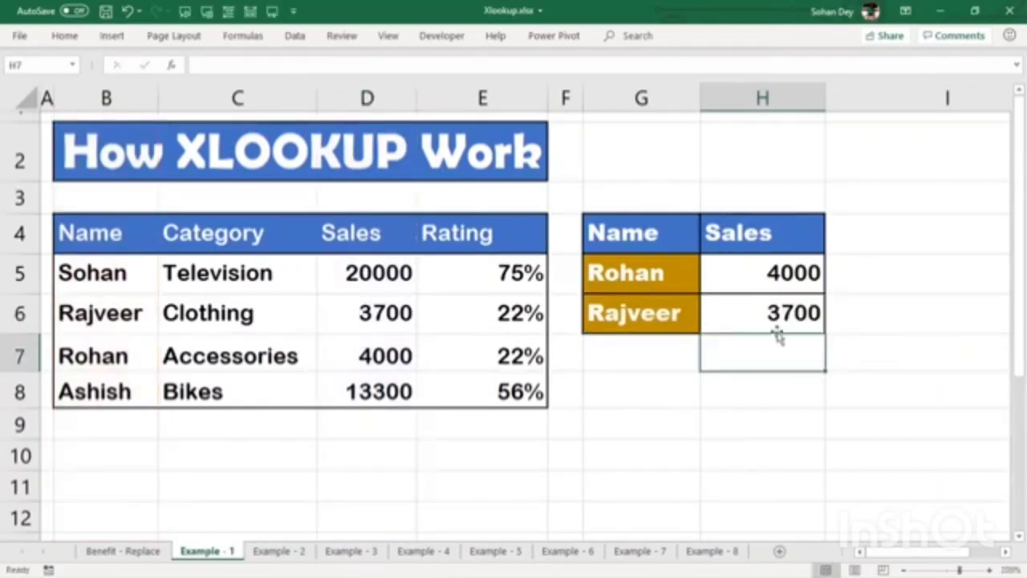
Compare the arguments of the VLOOKUP formula in H5 with those of the XLOOKUP formula in H6.
left_click(779, 315)
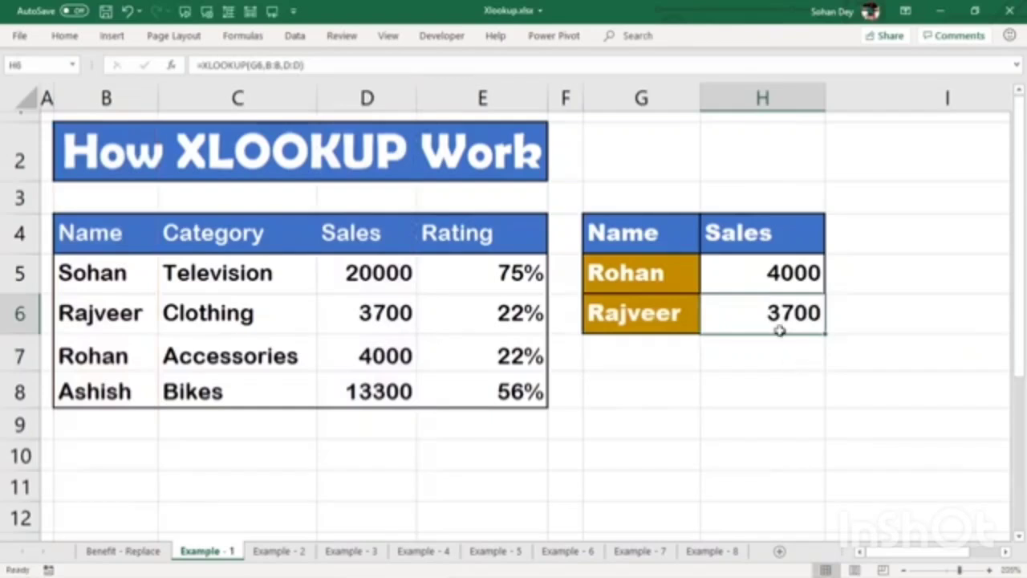
left_click(767, 273)
left_click(791, 316)
left_click(779, 266)
key("F2")
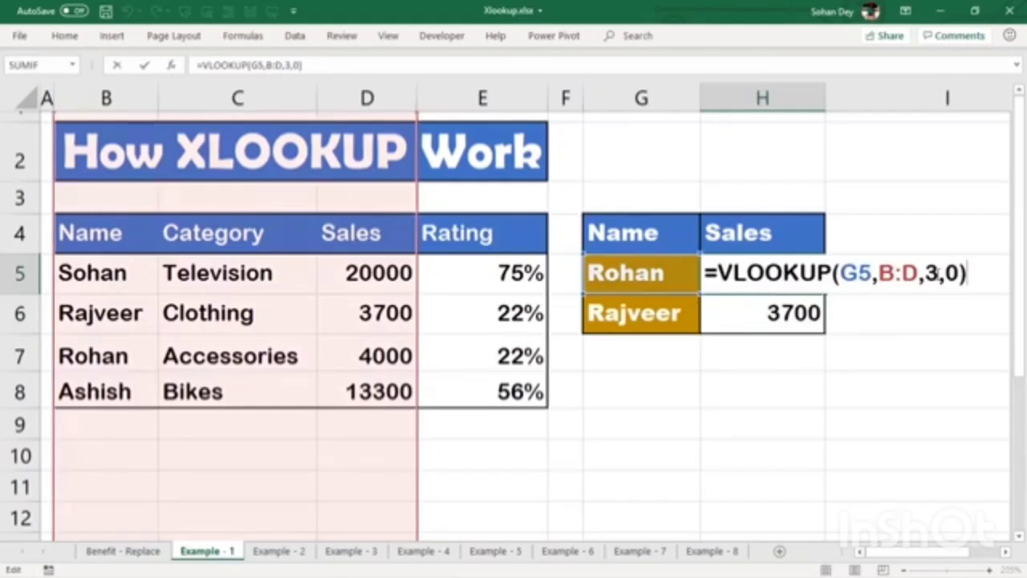
mouse_move(938, 272)
left_mouse_down()
mouse_move(918, 273)
mouse_move(957, 273)
mouse_move(947, 273)
left_mouse_up()
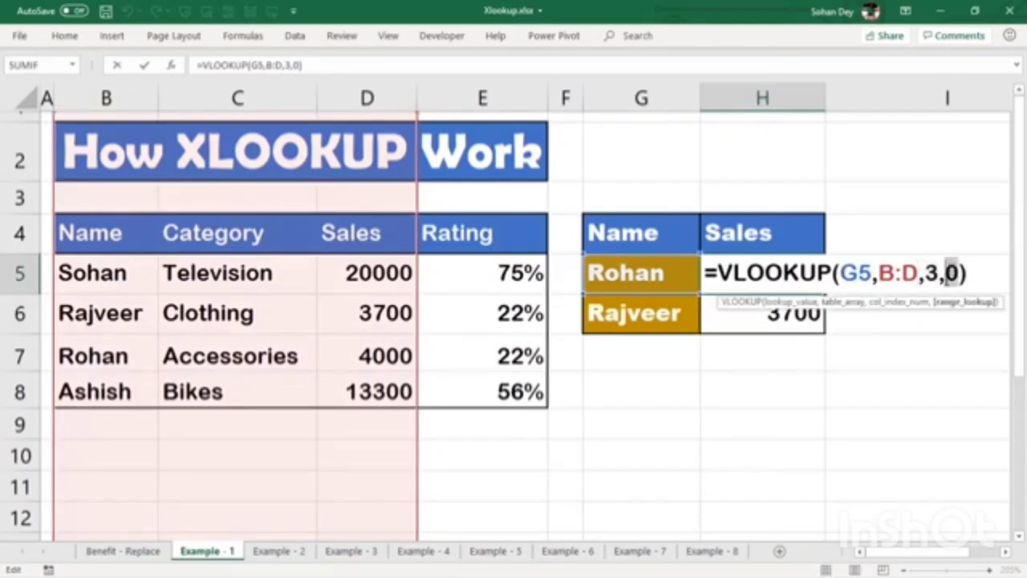
key("Return")
key("F2")
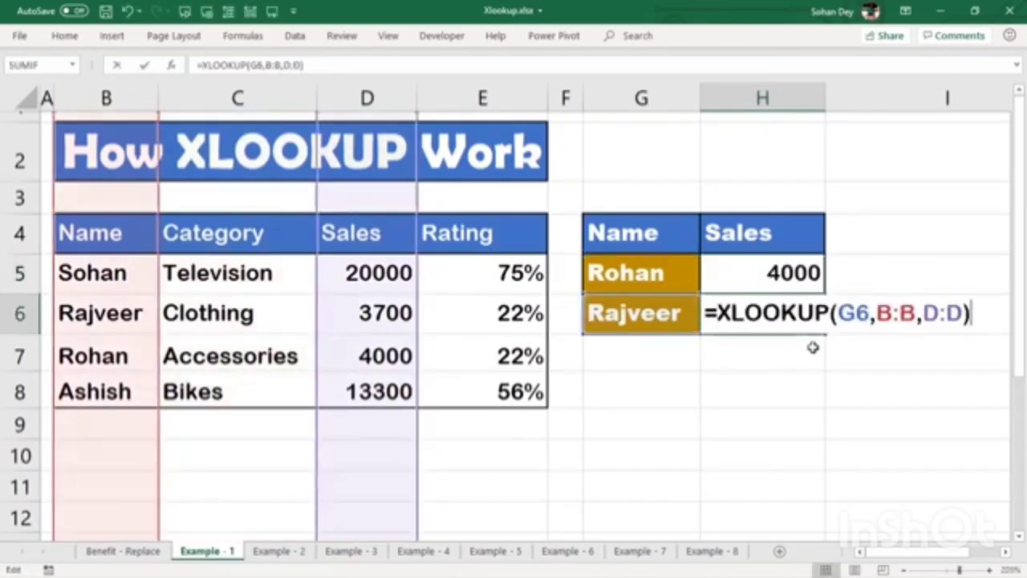
key("ctrl+Return")
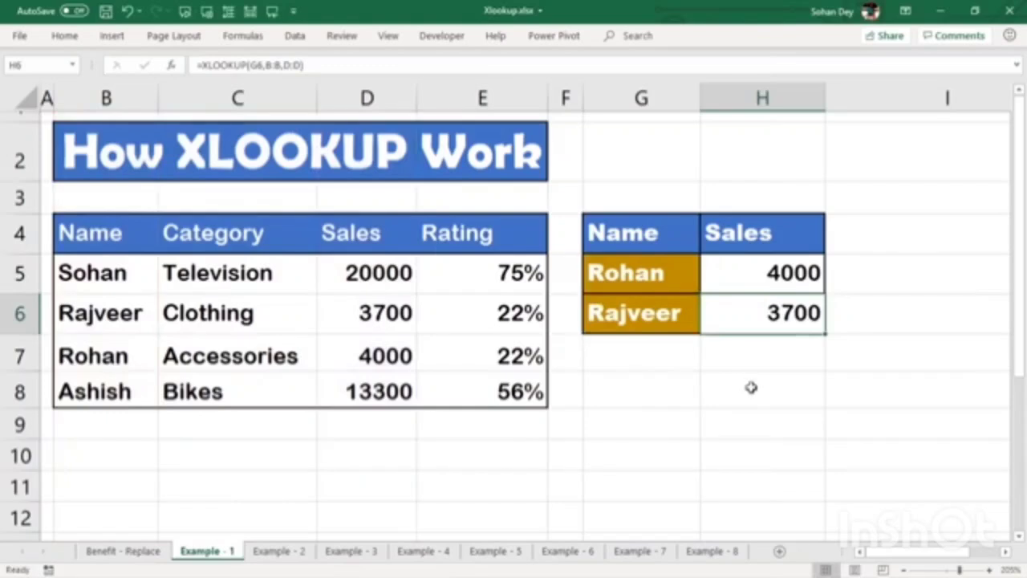
Insert a blank column before the Sales column D and check the VLOOKUP and XLOOKUP formulas in I5 and I6.
left_click(366, 98)
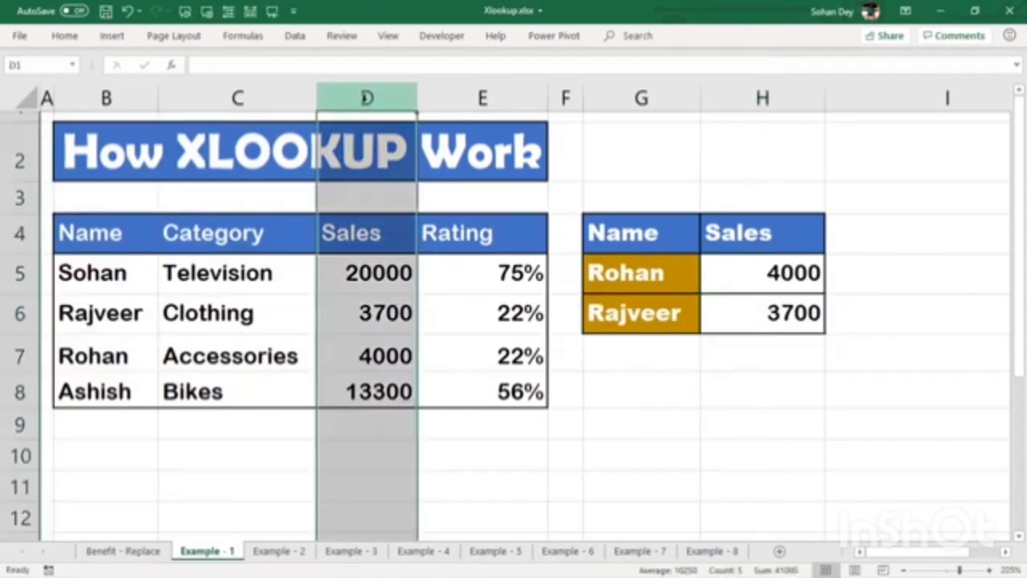
key("ctrl+shift+plus")
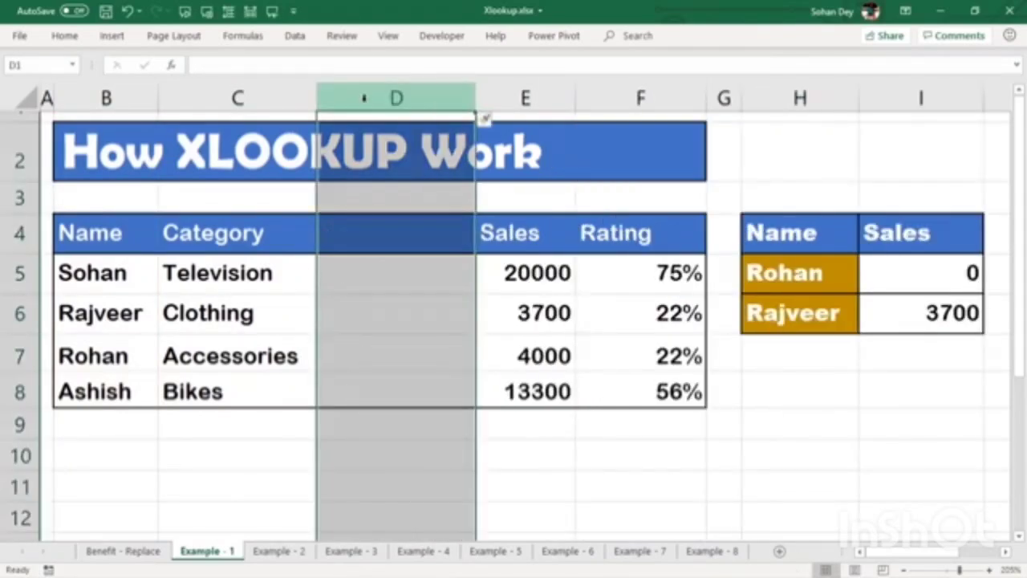
left_click(928, 281)
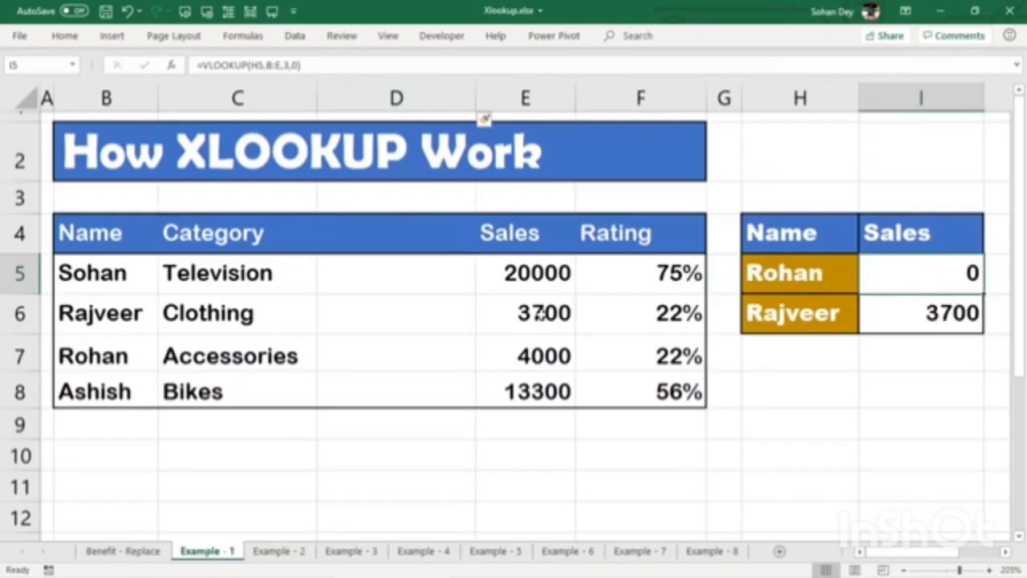
double_click(944, 272)
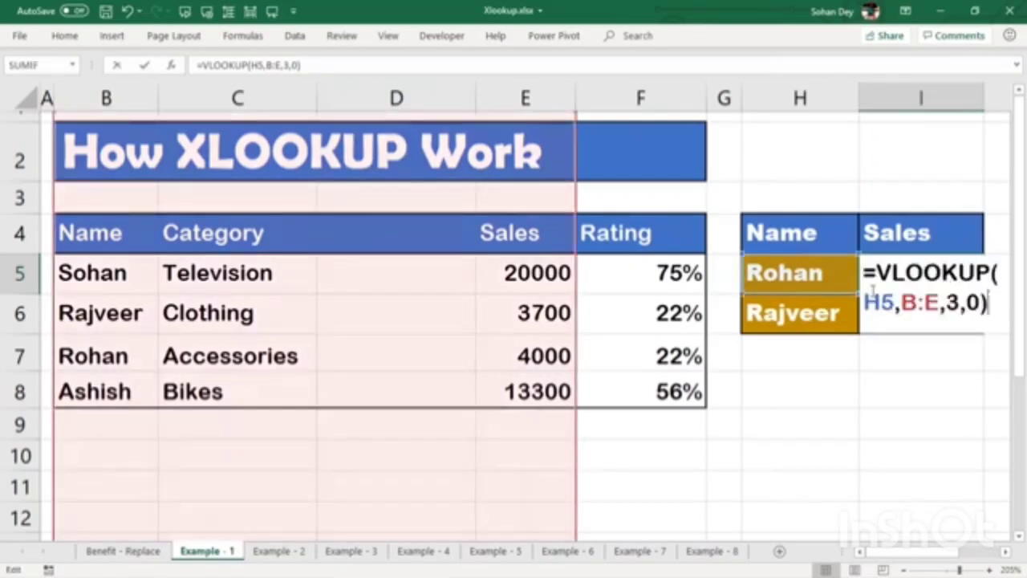
left_click(396, 283)
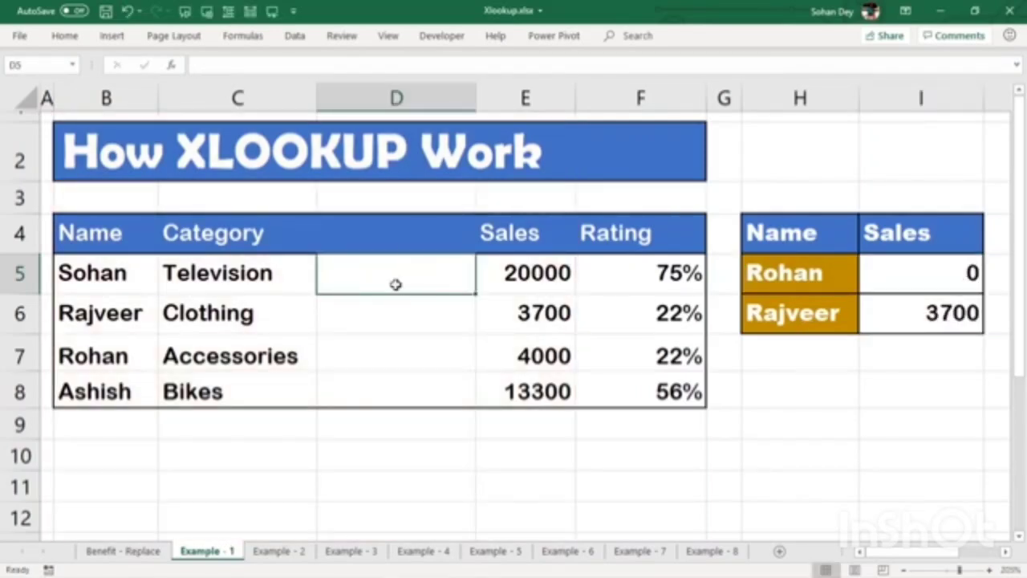
left_click(951, 270)
left_click(901, 315)
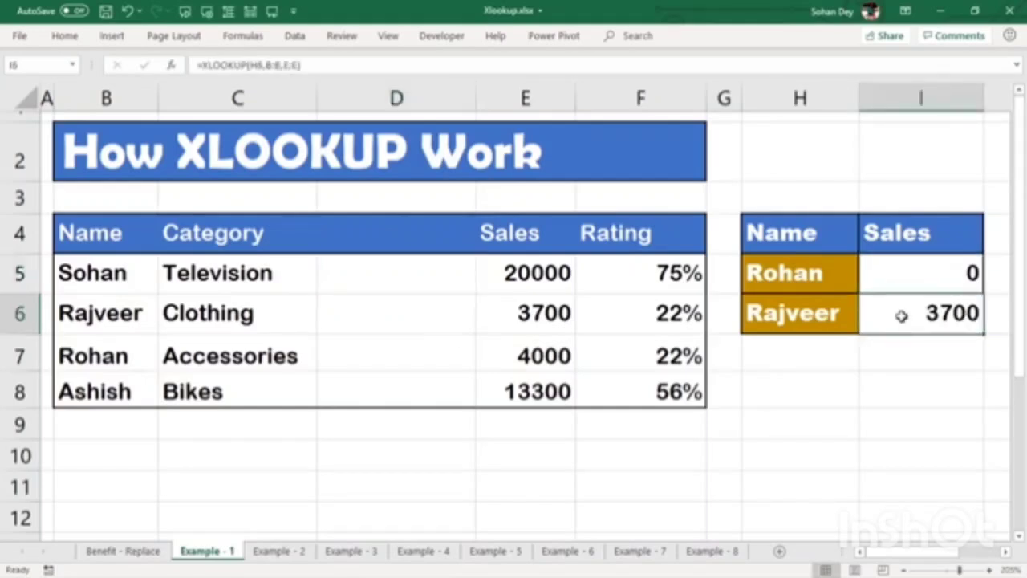
Open the Example - 2 sheet and examine the source table's Name and Sales 2017 headers alongside the lookup table's cells and headers.
left_click(279, 551)
left_click(710, 246)
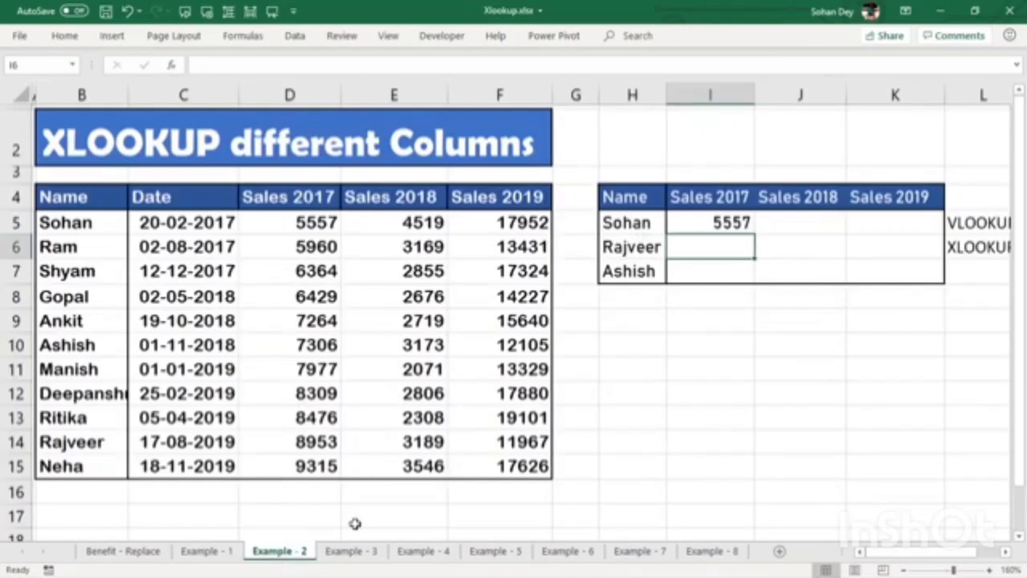
left_click(70, 199)
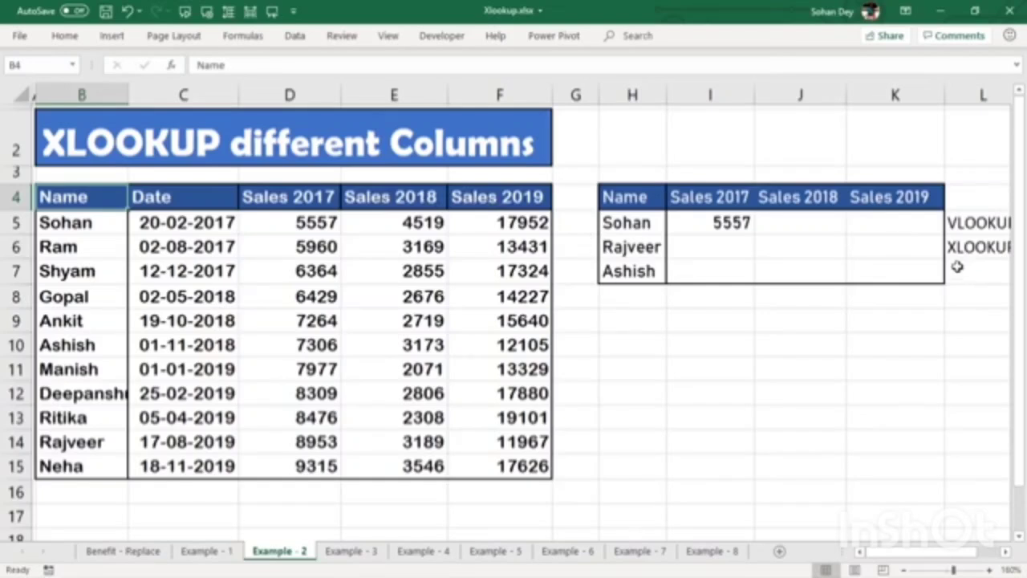
left_click(725, 223)
left_click(305, 204)
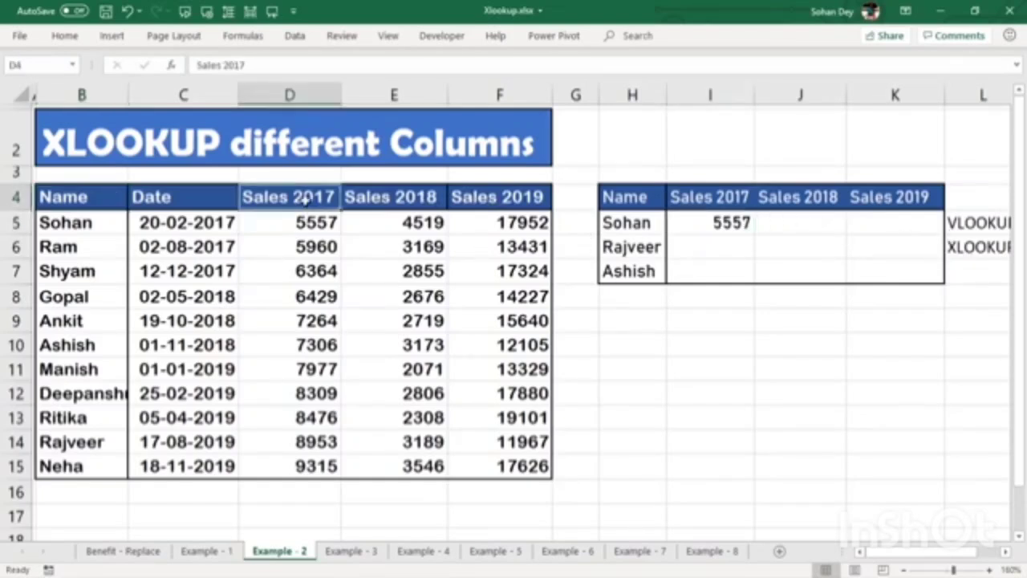
left_click(824, 201)
Copy the VLOOKUP formula text from I5 into J5 as =VLOOKUP(H5,B:F,3,0).
double_click(749, 223)
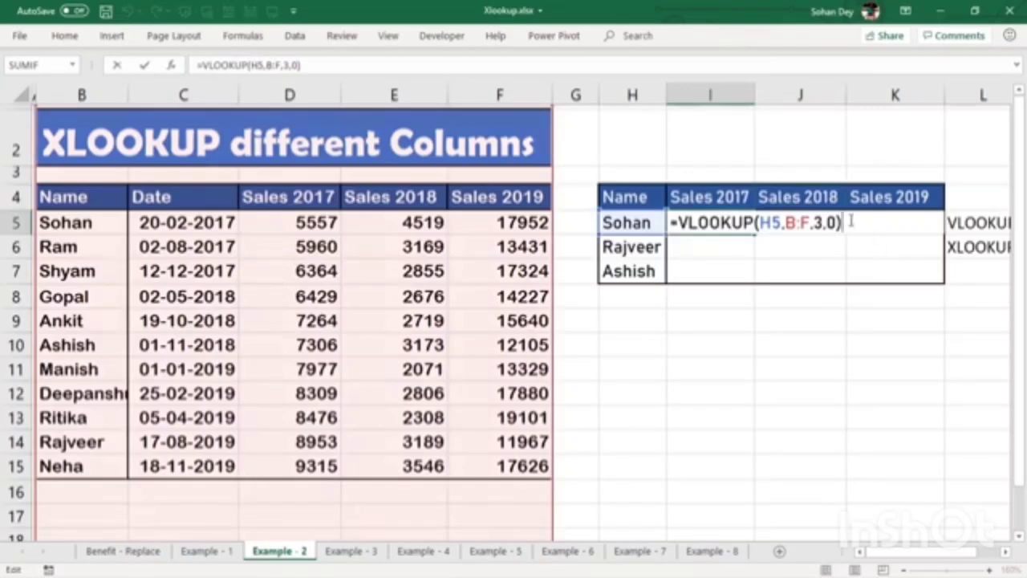
left_click_drag(847, 223, 677, 223)
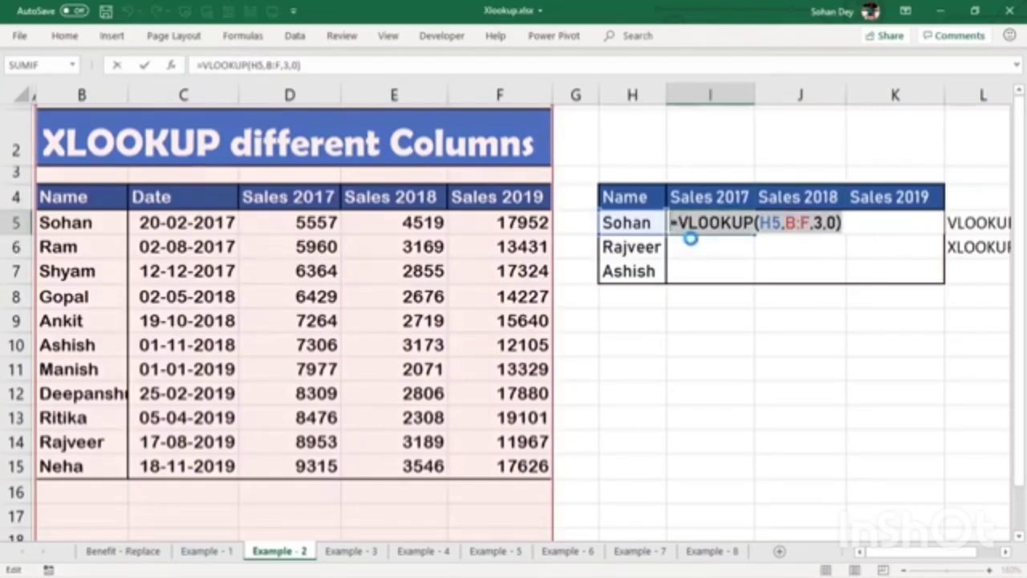
key("Tab")
key("F2")
type("=VLOOKUP(H5,B:F,3,0)")
key("Return")
Change the column index in the J5 VLOOKUP formula to 4 so it returns Sales 2018.
key("Up")
key("F2")
key("Left")
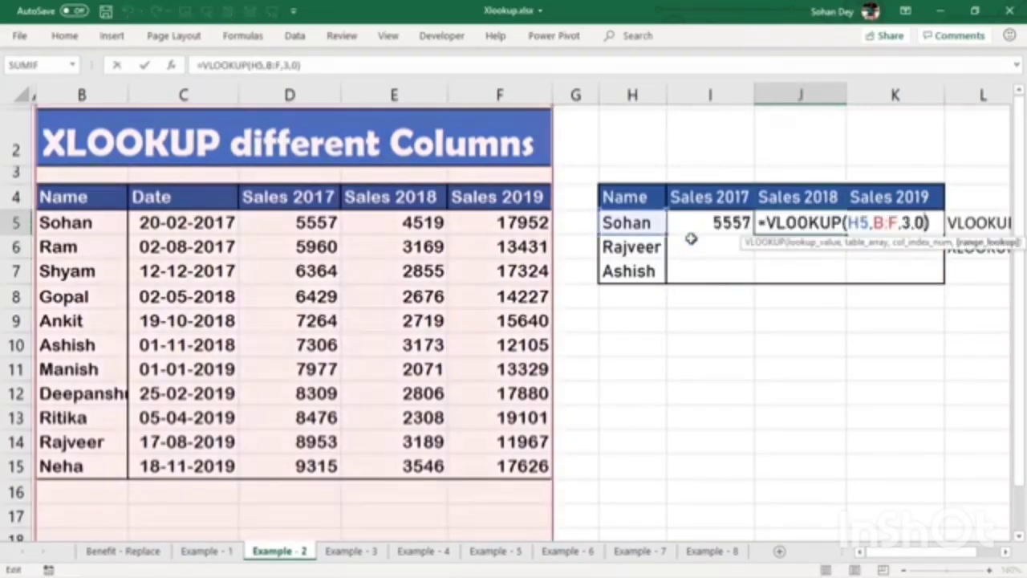
key("Left")
key("Left")
key("Left")
key("BackSpace")
type("4")
key("Return")
Enter =VLOOKUP(H5,B:F,5,0) in K5 to return the Sales 2019 value for the name in H5.
key("Up")
key("F2")
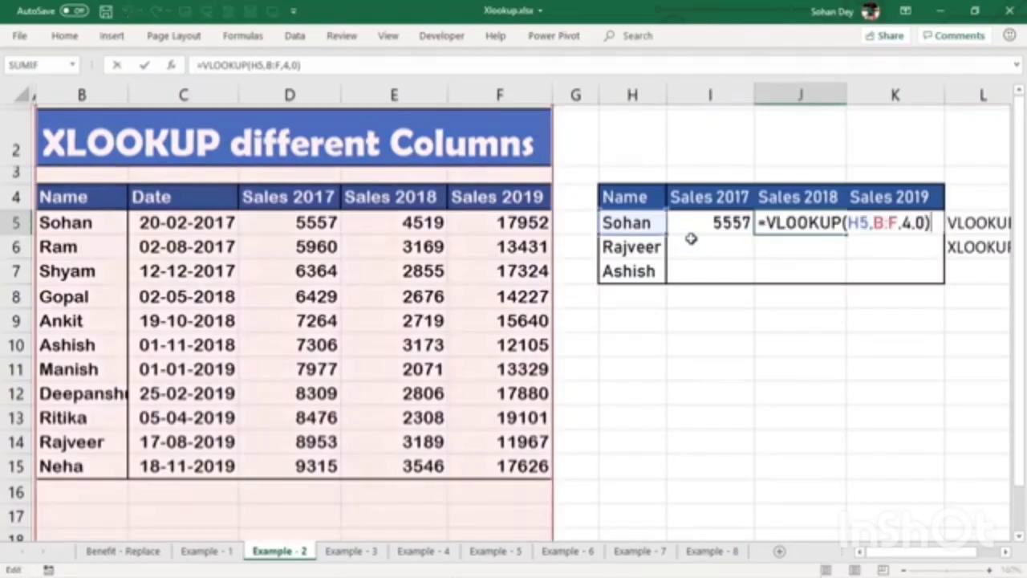
key("shift+Left")
key("shift+Left")
key("shift+Left")
key("shift+Left")
key("Tab")
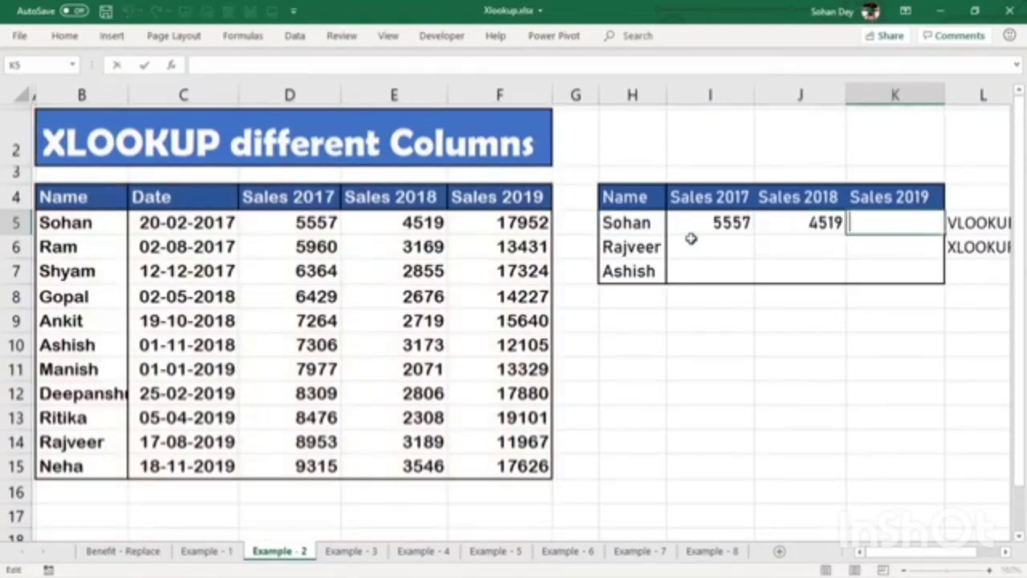
key("F2")
type("=VLOOKUP(H5,B:F,3,0)")
left_click(995, 223)
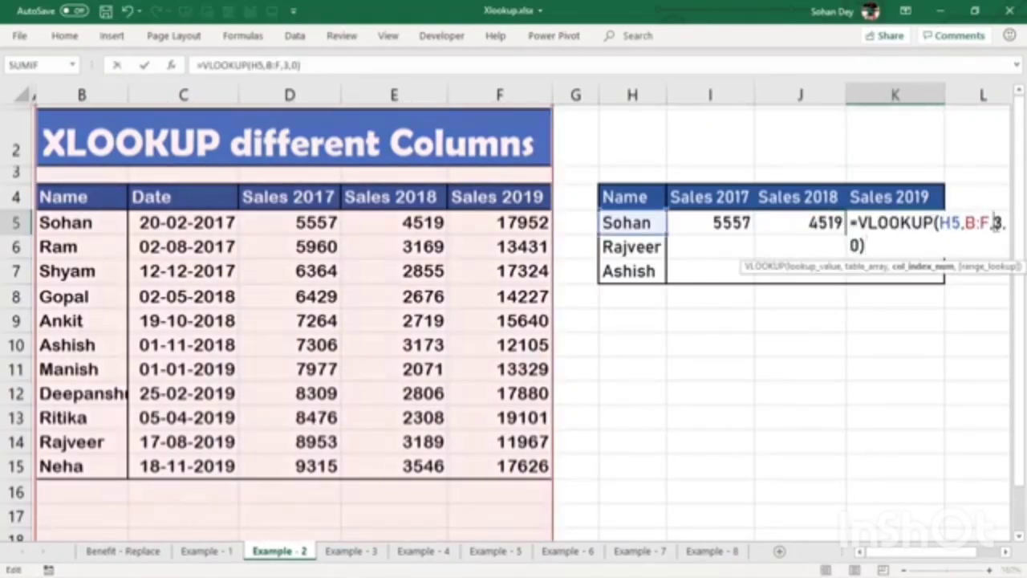
key("BackSpace")
type("5")
key("Return")
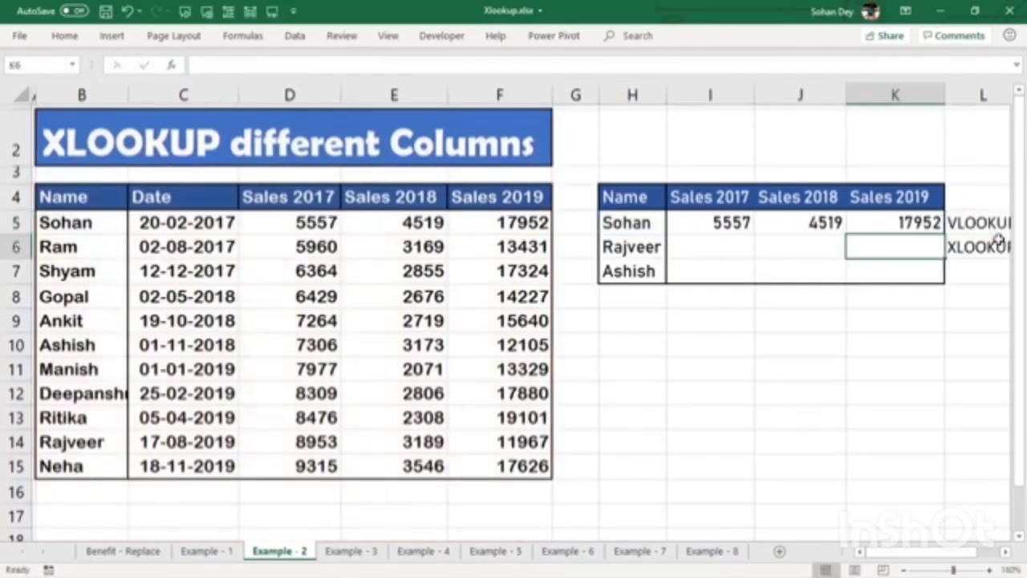
Enter =XLOOKUP(H6,B:B,D:F,0) in I6 to return all three sales years for the name in H6.
type("=xl")
key("Tab")
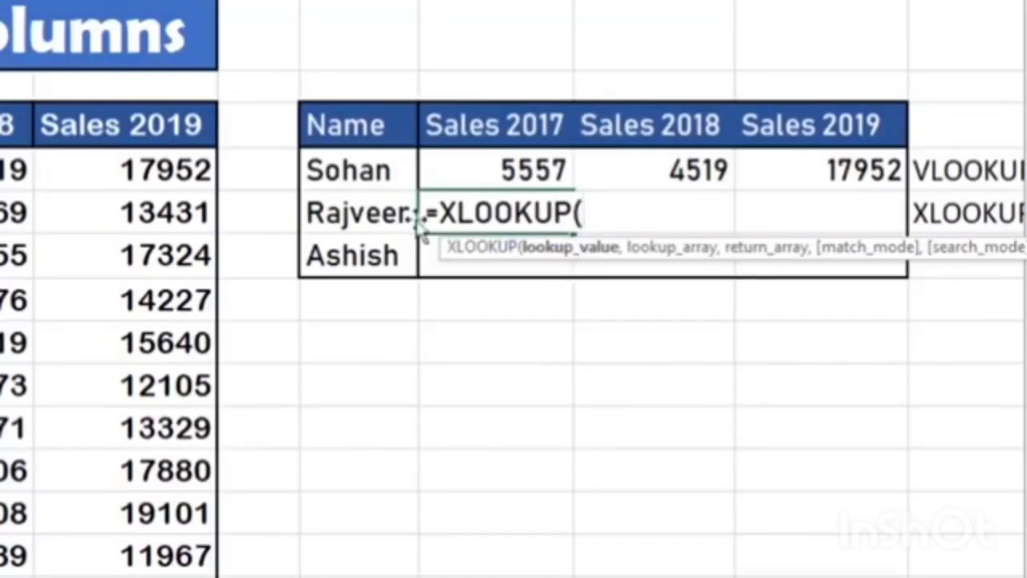
left_click(415, 228)
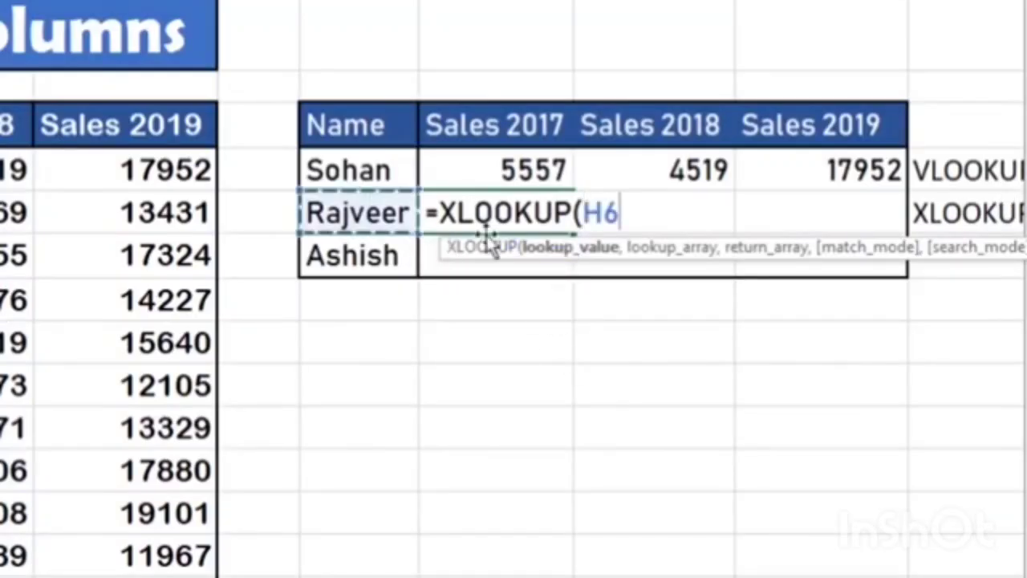
type(",")
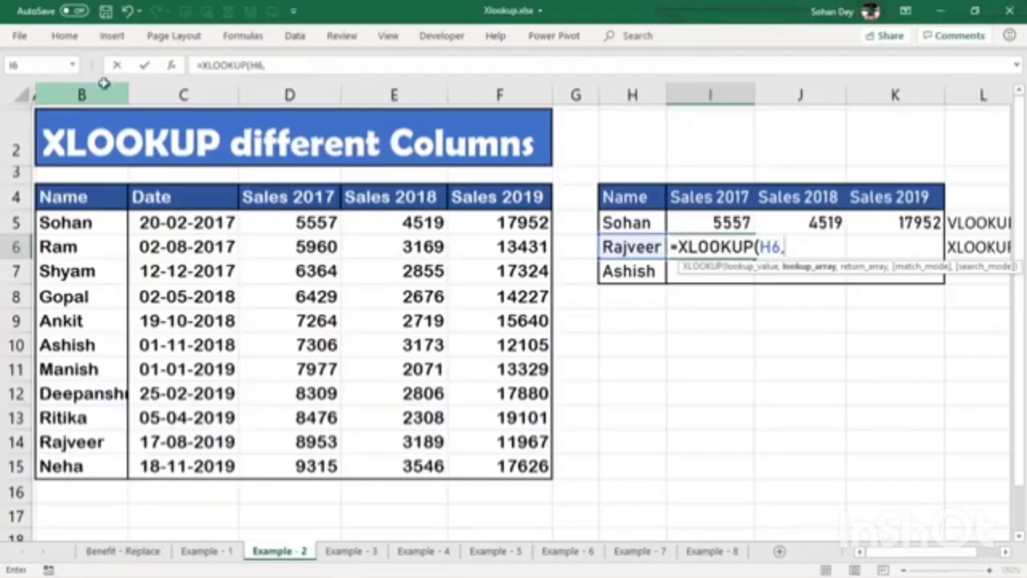
left_click(103, 87)
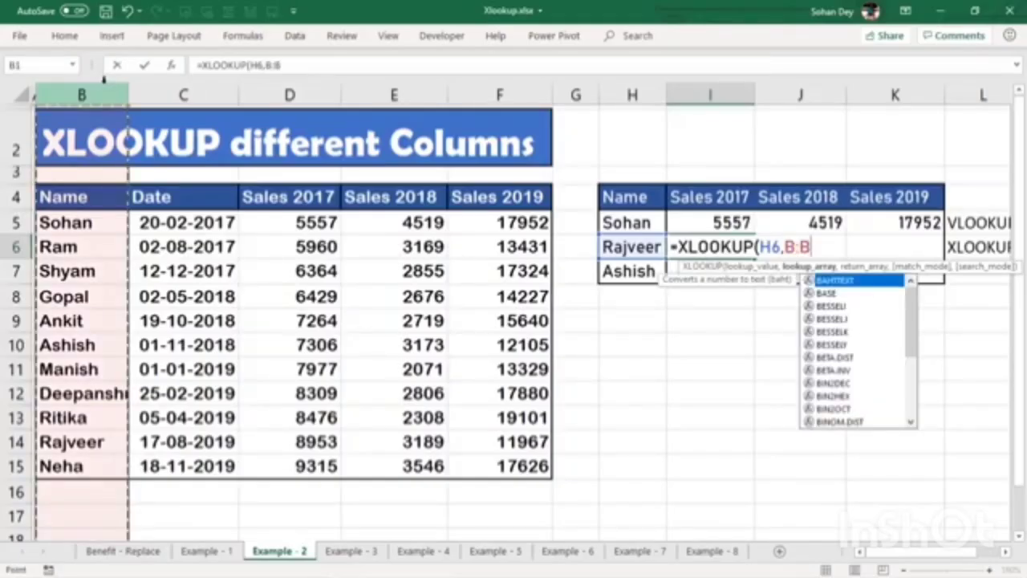
type(",")
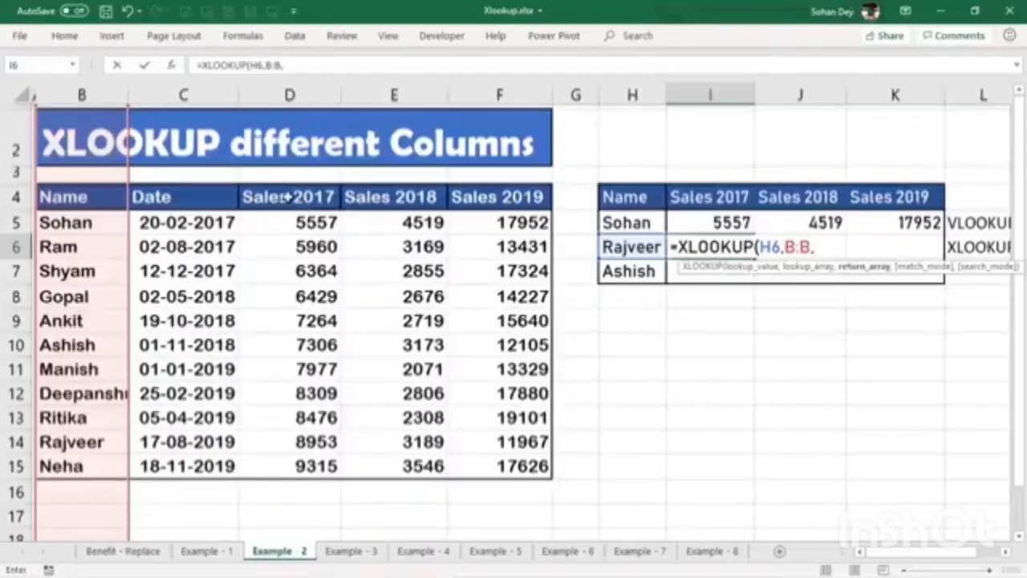
left_click_drag(317, 94, 481, 95)
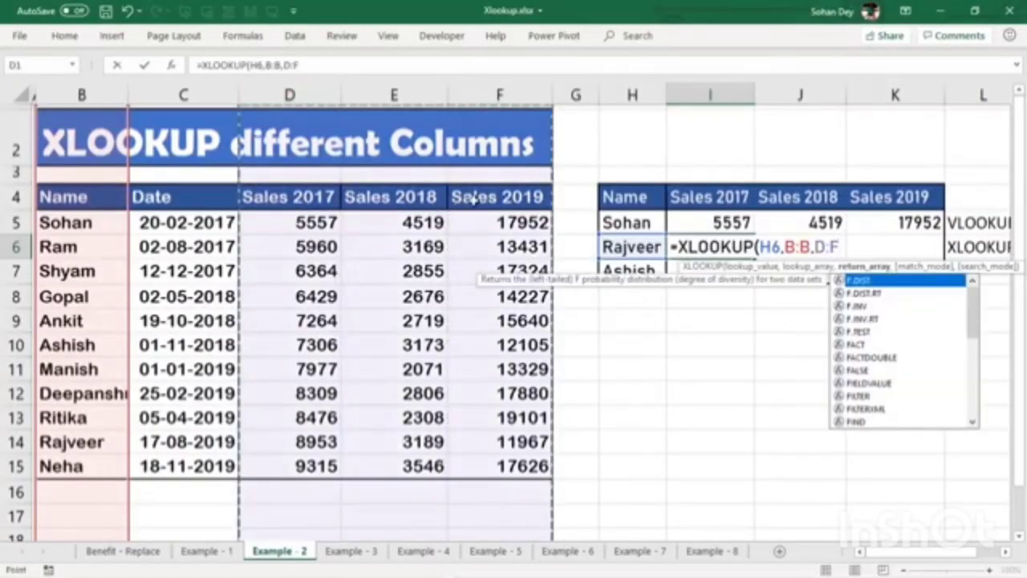
type(",")
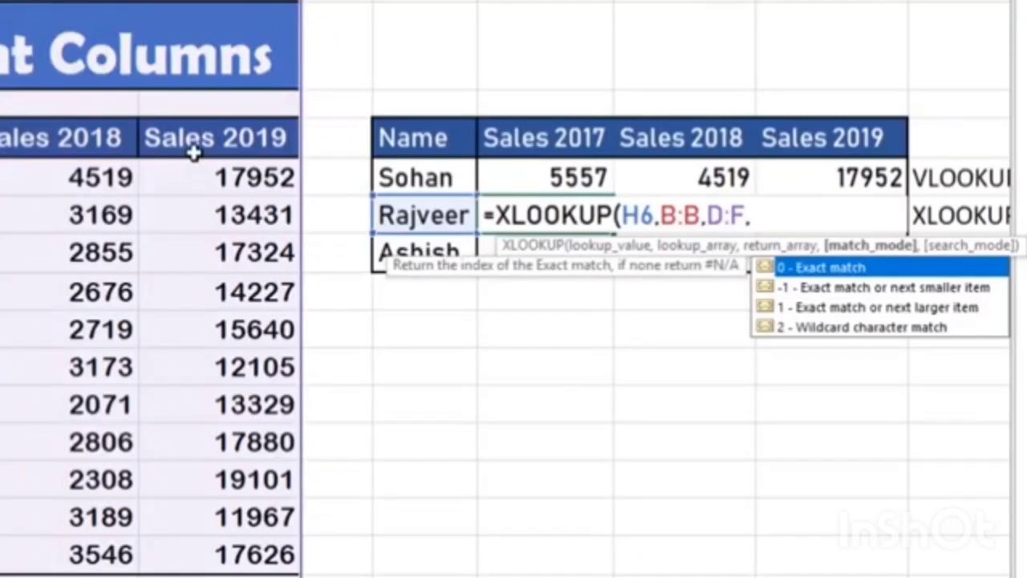
type("0)")
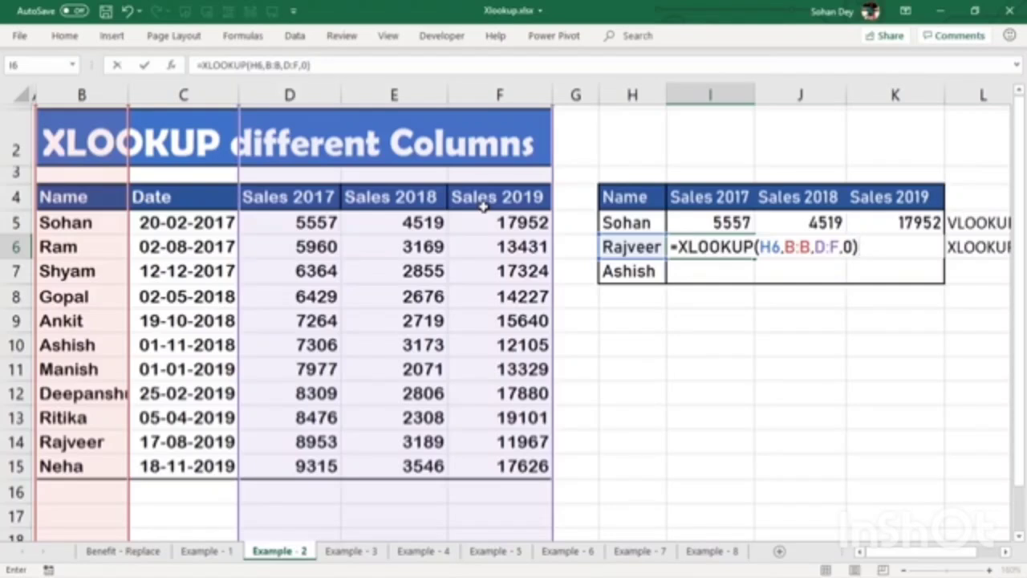
key("Return")
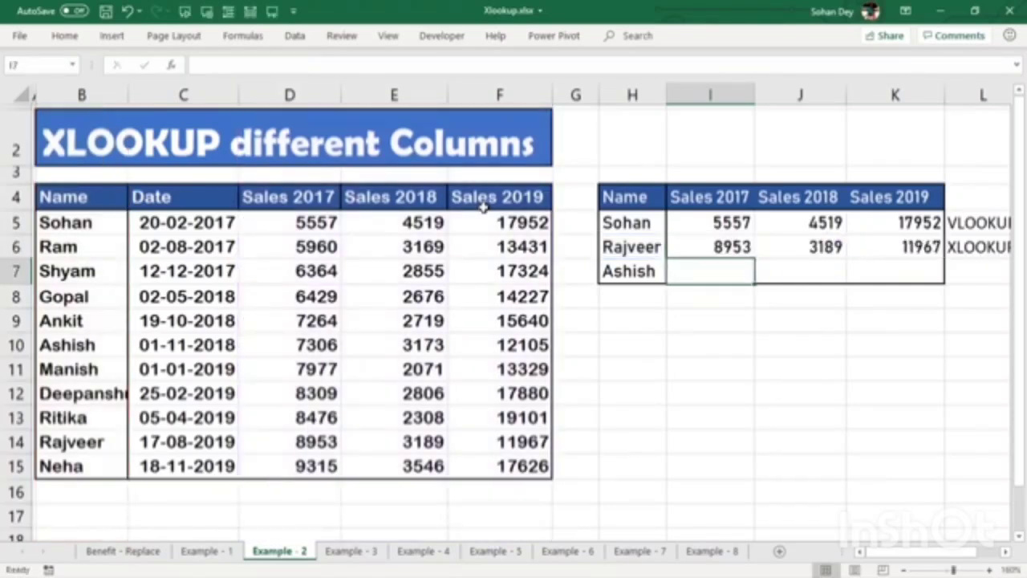
Compare the XLOOKUP results across row 6 with the separate VLOOKUP formulas in row 5.
left_click(740, 253)
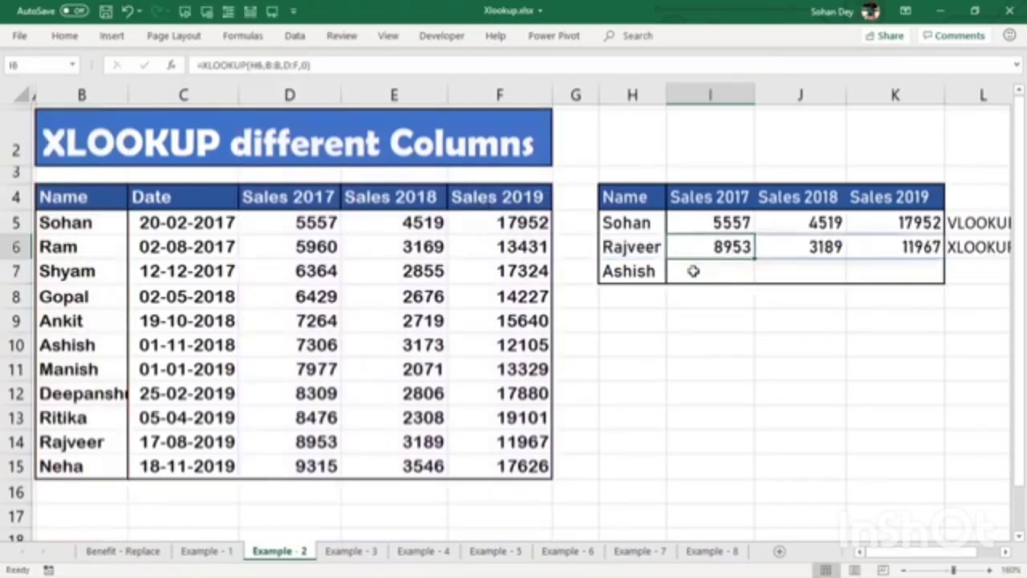
left_click(694, 196)
left_click(766, 250)
left_click(744, 234)
left_click(827, 228)
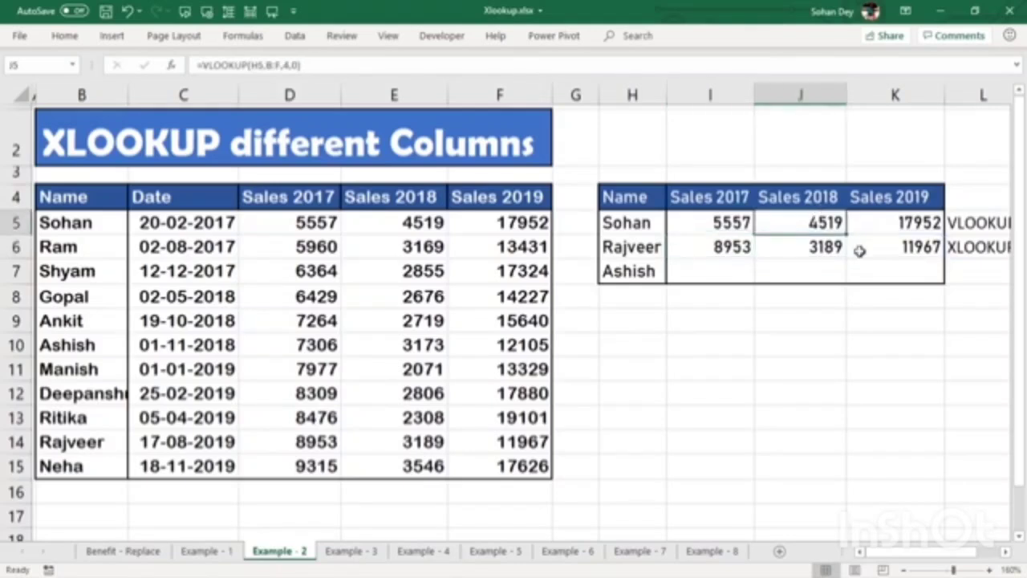
left_click(905, 245)
Copy the XLOOKUP formula from I6 to I7 to return the three sales years for the name in H7.
left_click(728, 245)
key("ctrl+c")
left_click(737, 272)
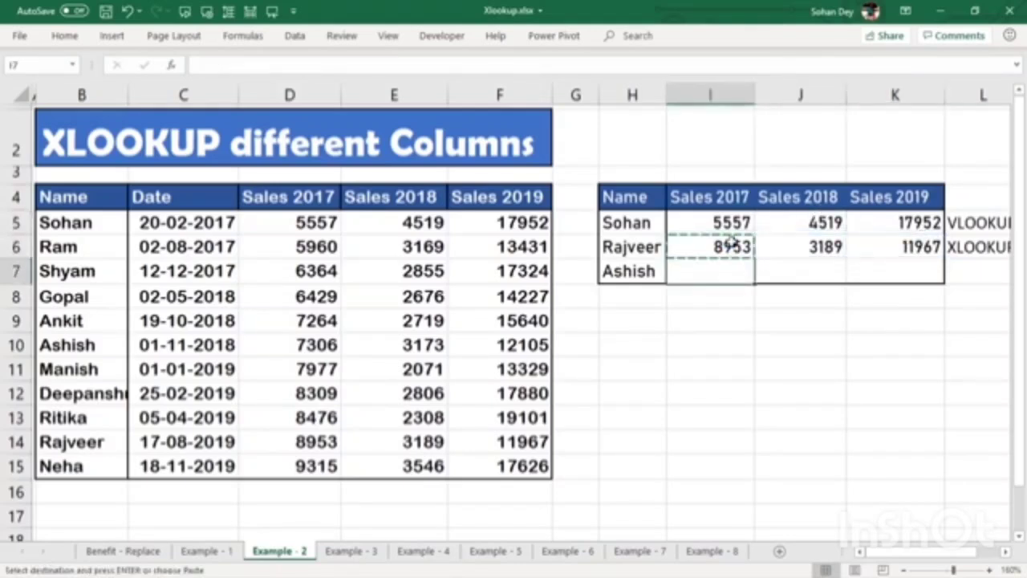
key("ctrl+alt+v")
key("v")
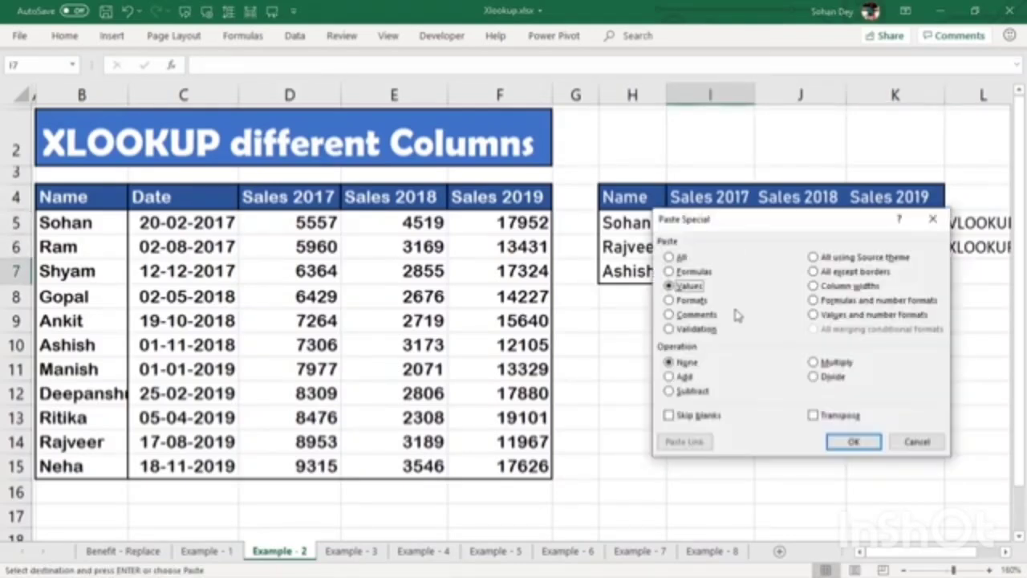
key("Return")
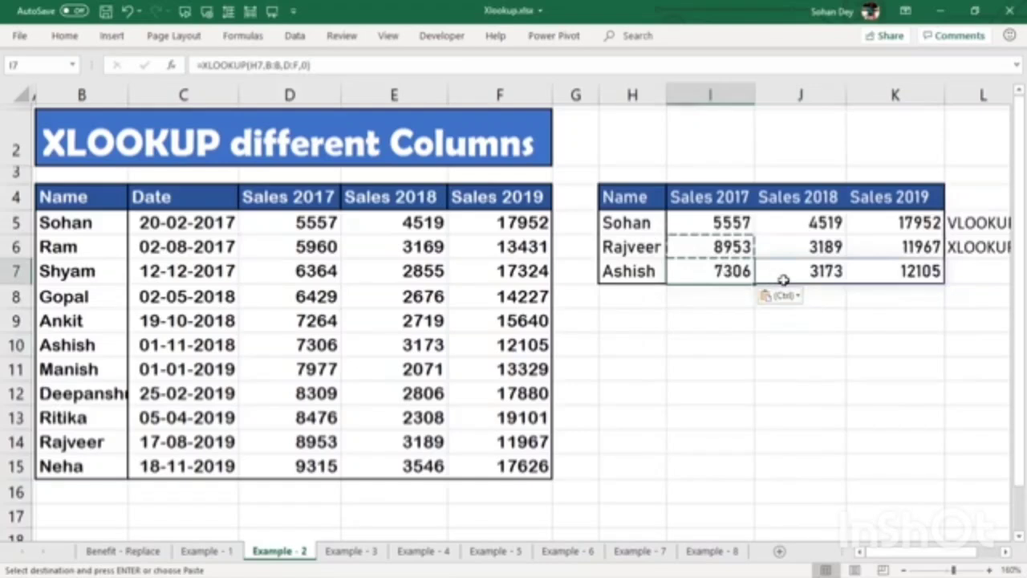
Inspect the XLOOKUP formula behind the Sales 2018 and Sales 2019 results in J7 and K7, and end copy mode.
left_click_drag(785, 277, 892, 301)
left_click(890, 273)
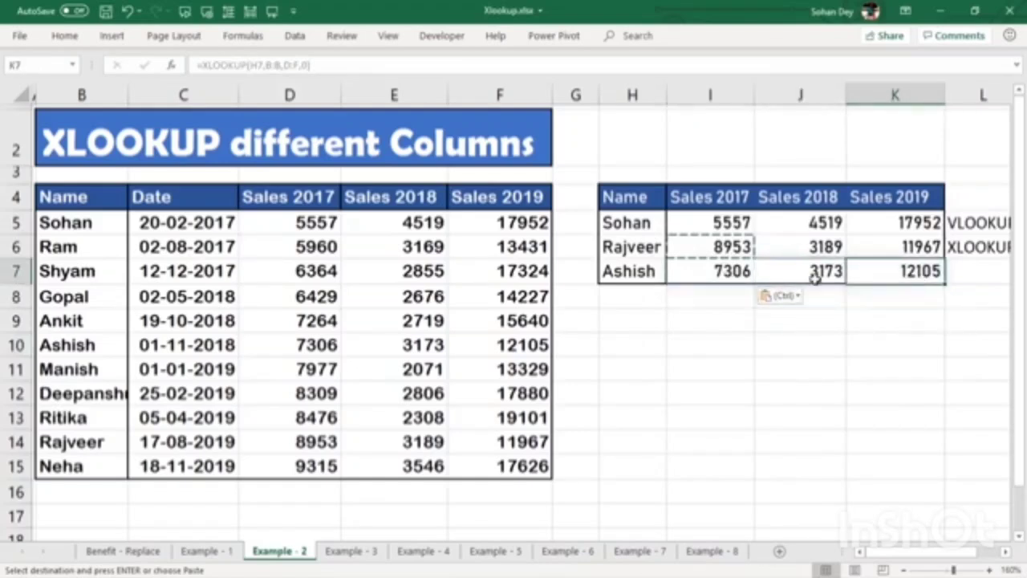
left_click(816, 277)
left_click(871, 275)
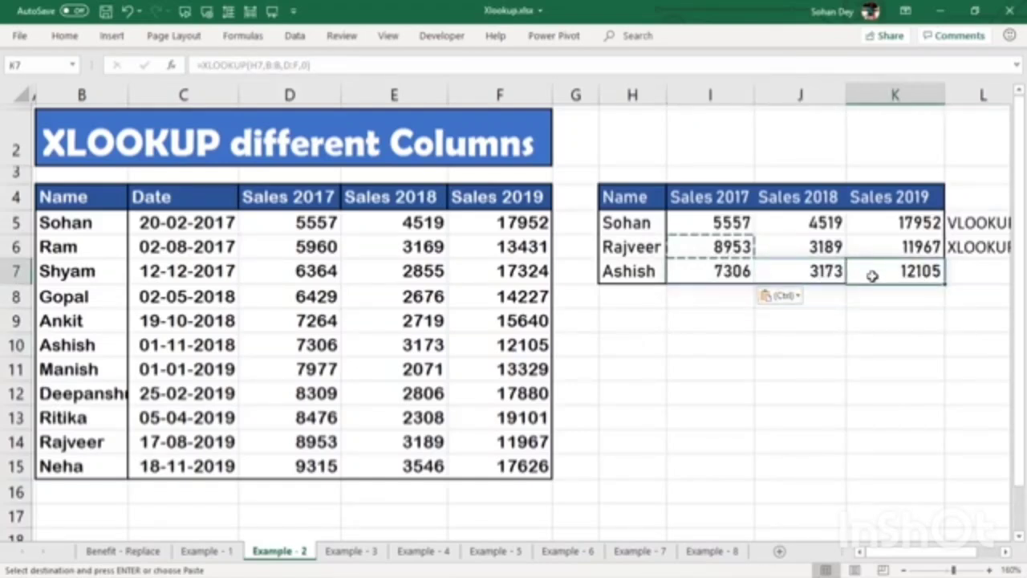
left_click(903, 369)
key("Escape")
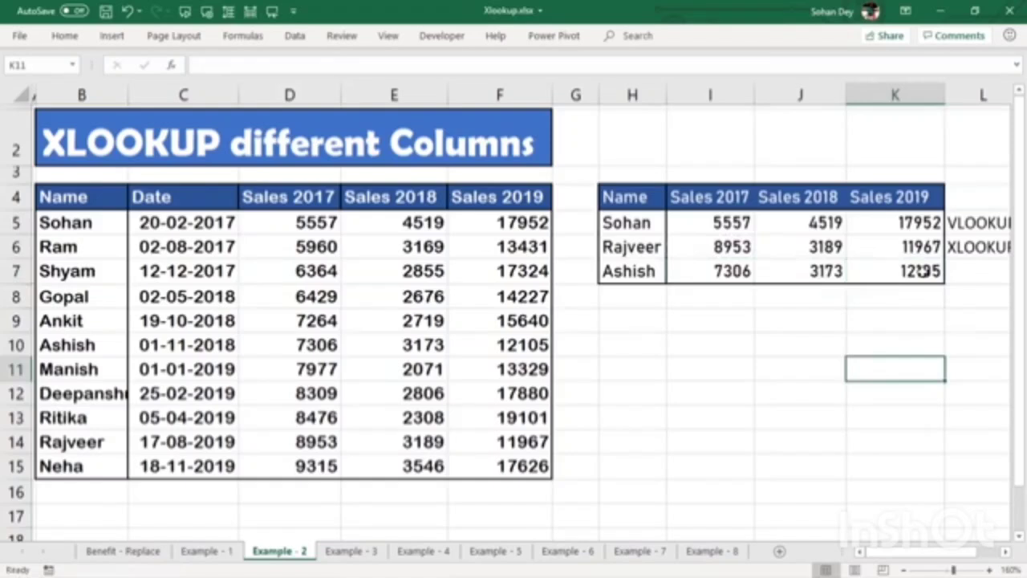
Open the Example - 3 sheet and inspect the VLOOKUP formula in H5 and its sales lookup value in H4.
left_click(352, 551)
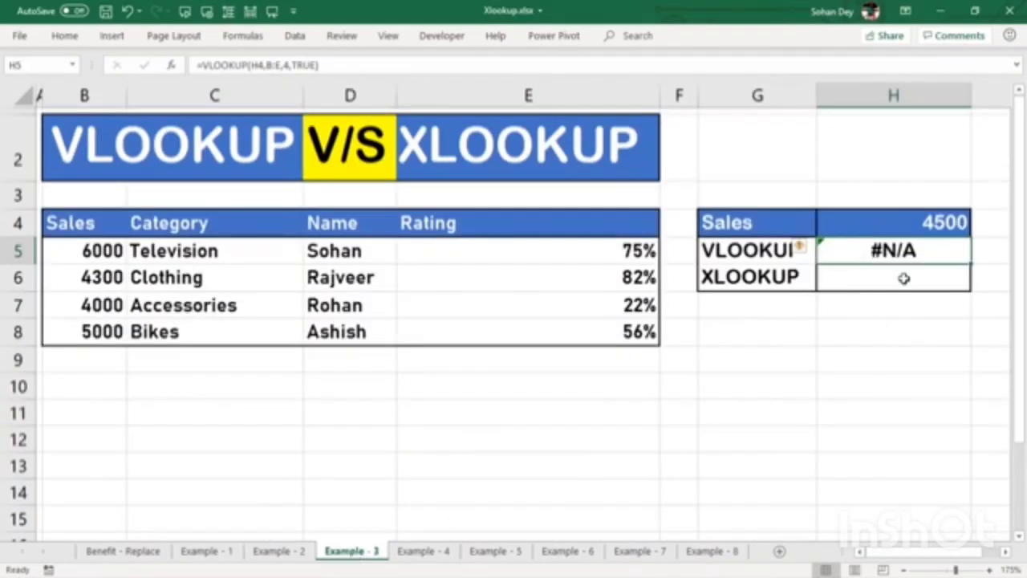
left_click(959, 222)
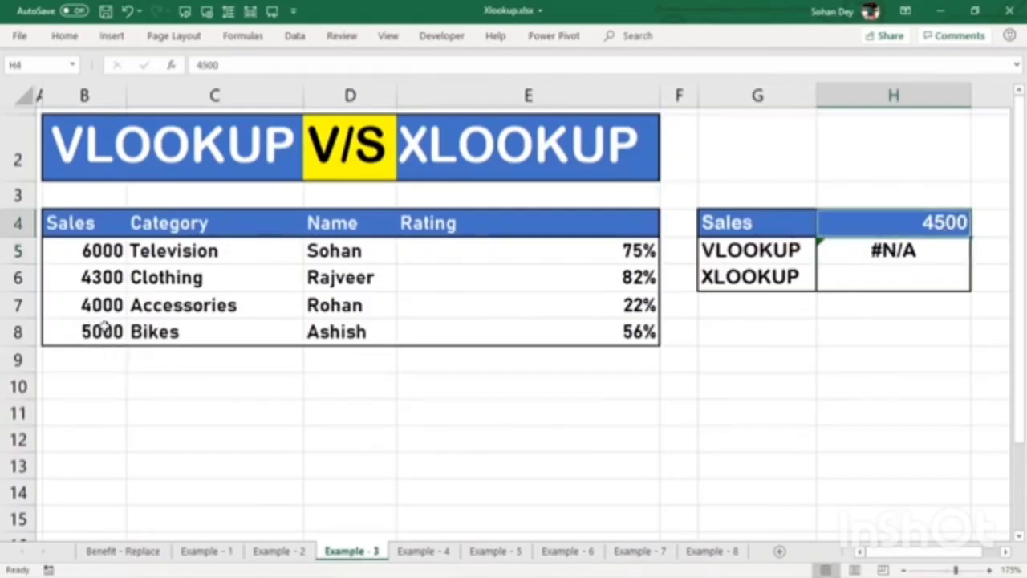
left_click(932, 285)
double_click(842, 256)
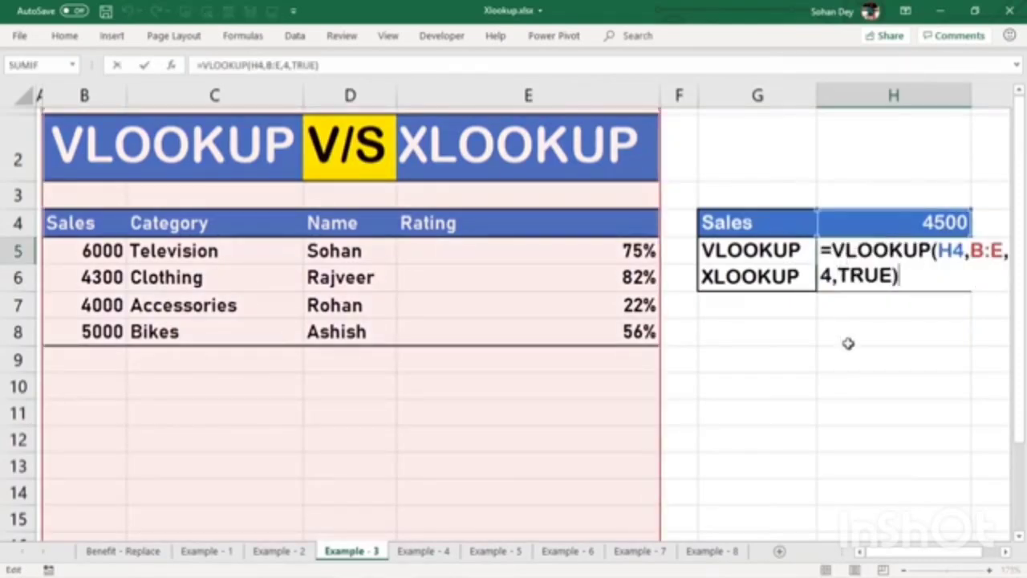
Start an XLOOKUP formula in H6 with H4 as the lookup value and column B as the lookup array.
left_click(869, 284)
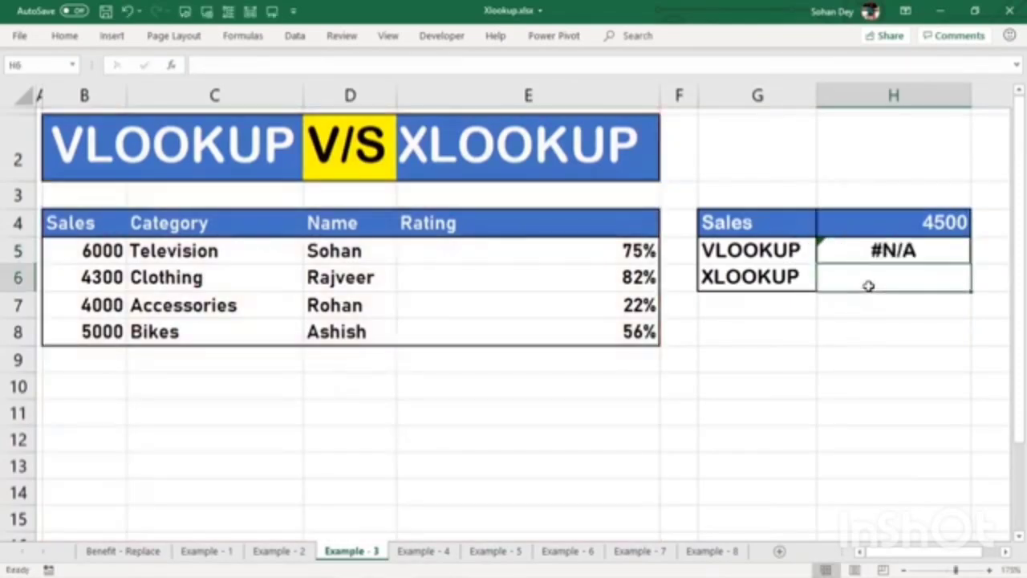
type("=xl")
key("Tab")
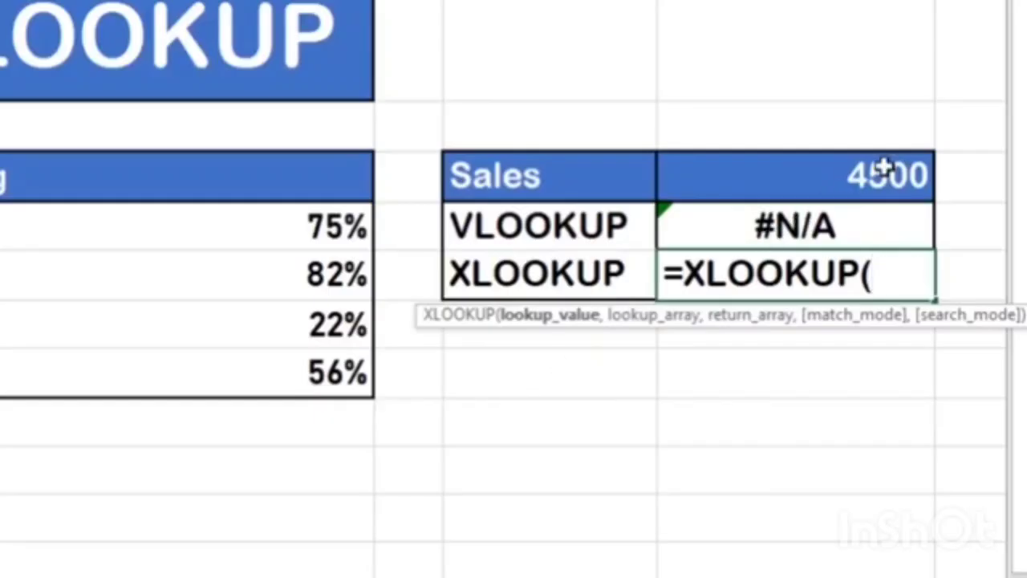
left_click(943, 219)
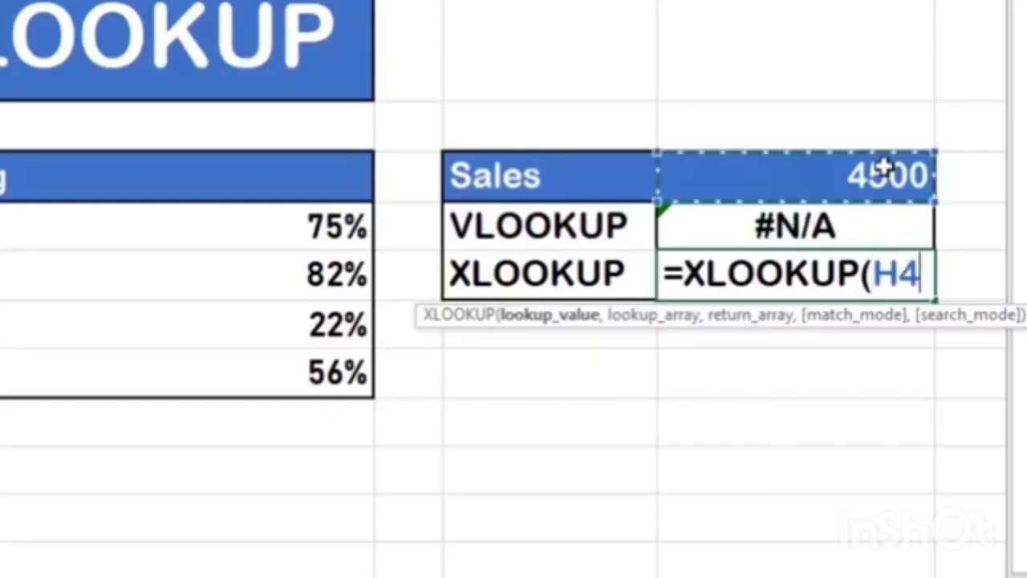
type(",")
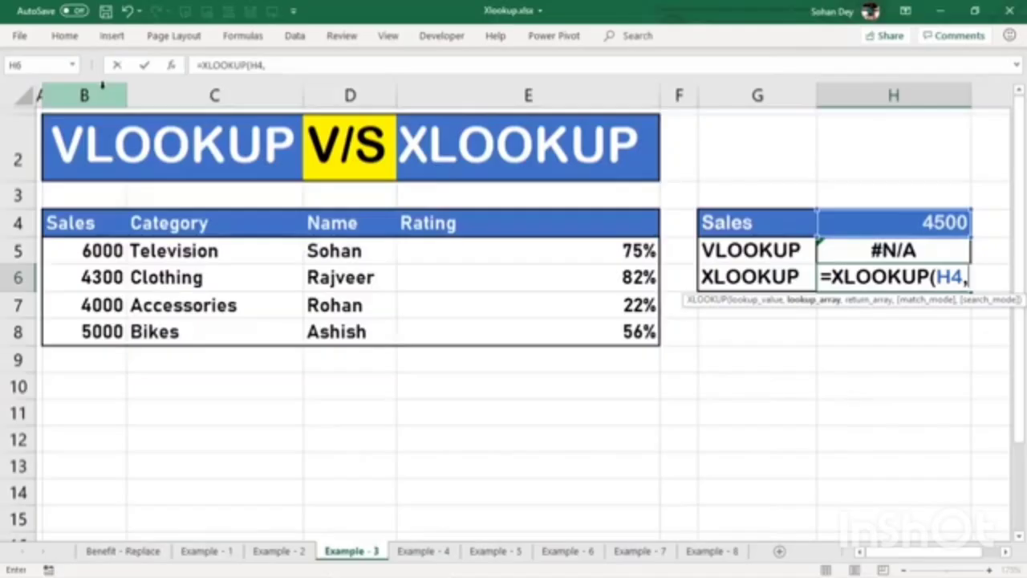
left_click(88, 93)
type(",")
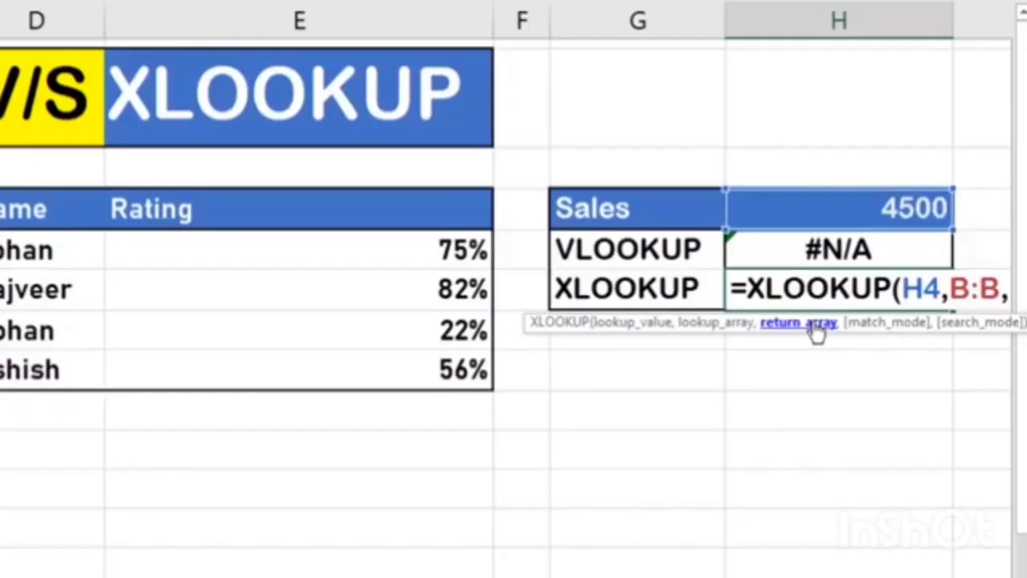
Complete the H6 formula with column E as the return array and match mode -1 for exact match or next smaller item.
left_click(469, 95)
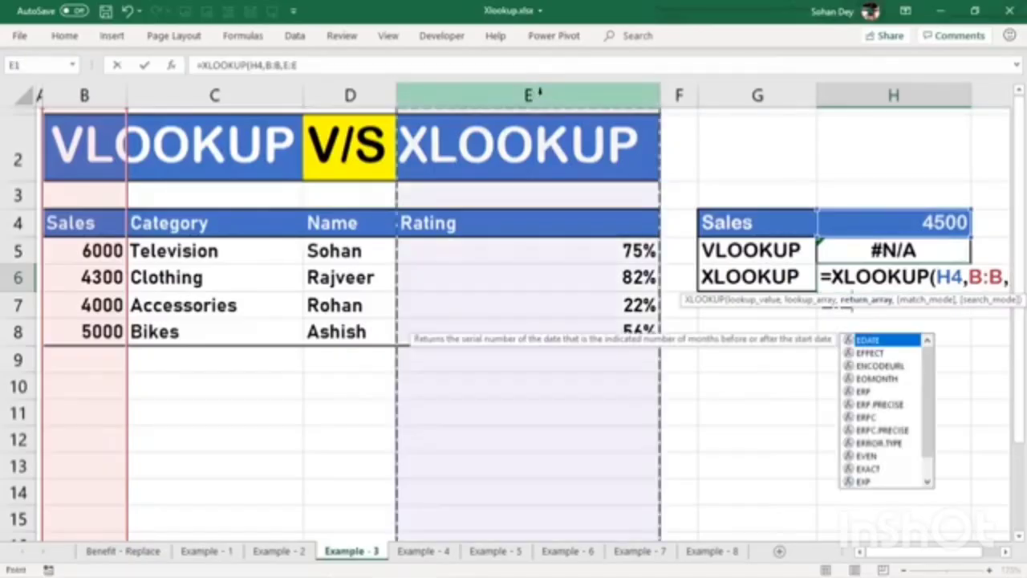
type(",-")
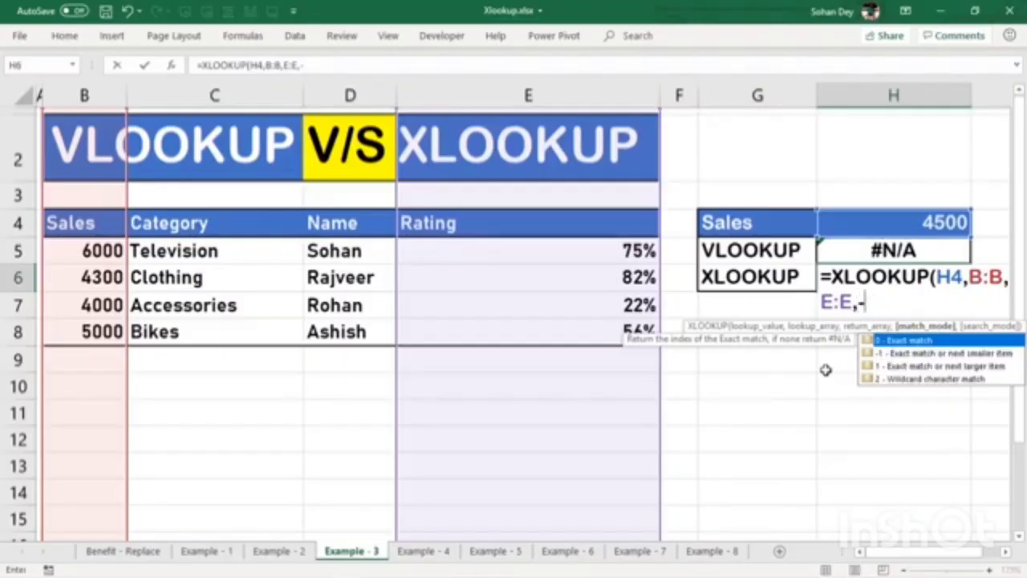
type(")")
key("Left")
type("1")
key("Return")
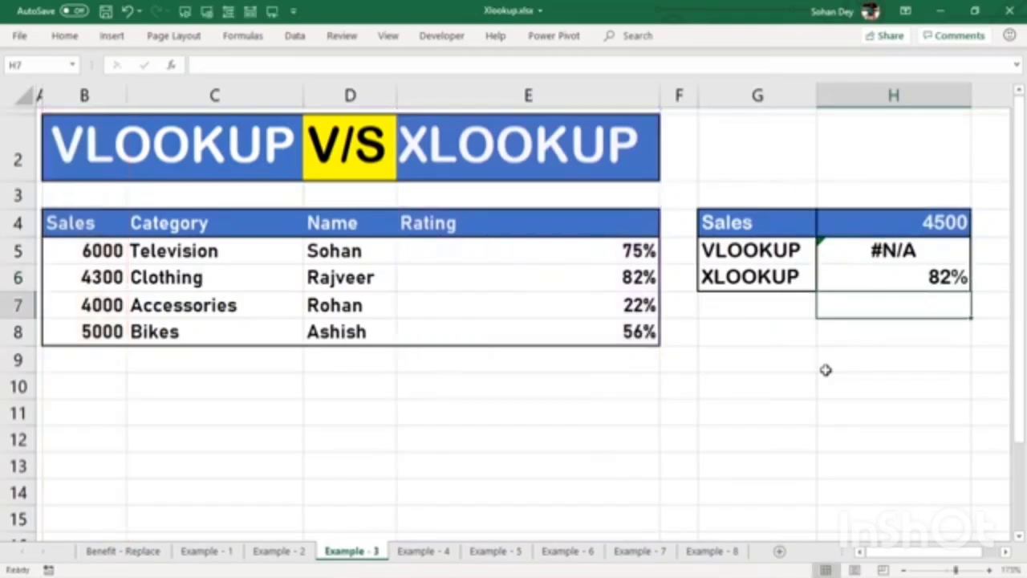
Inspect the XLOOKUP formula in H6 and compare the lookup value in H4 with the Clothing row's sales and rating.
key("Up")
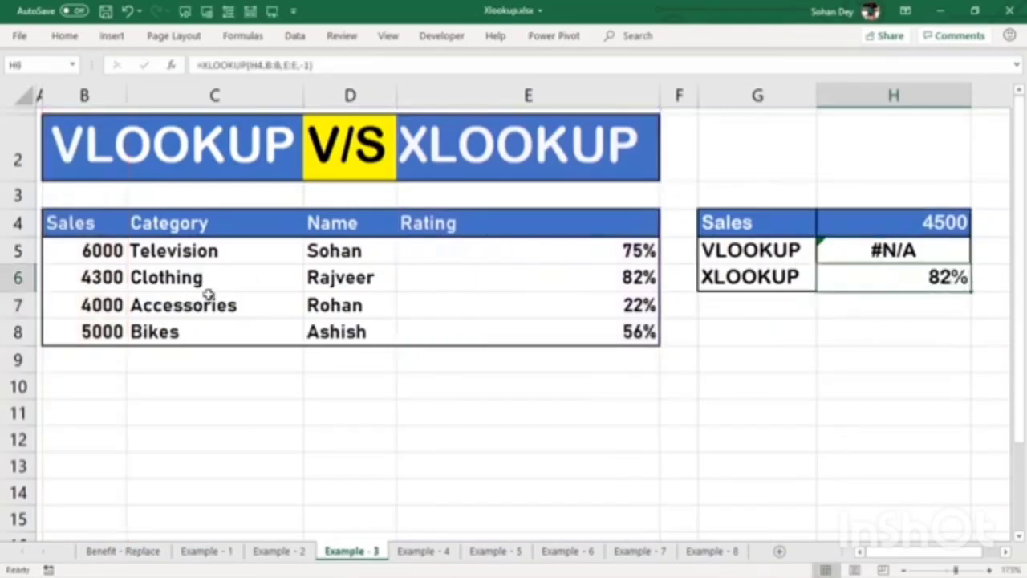
left_click(931, 227)
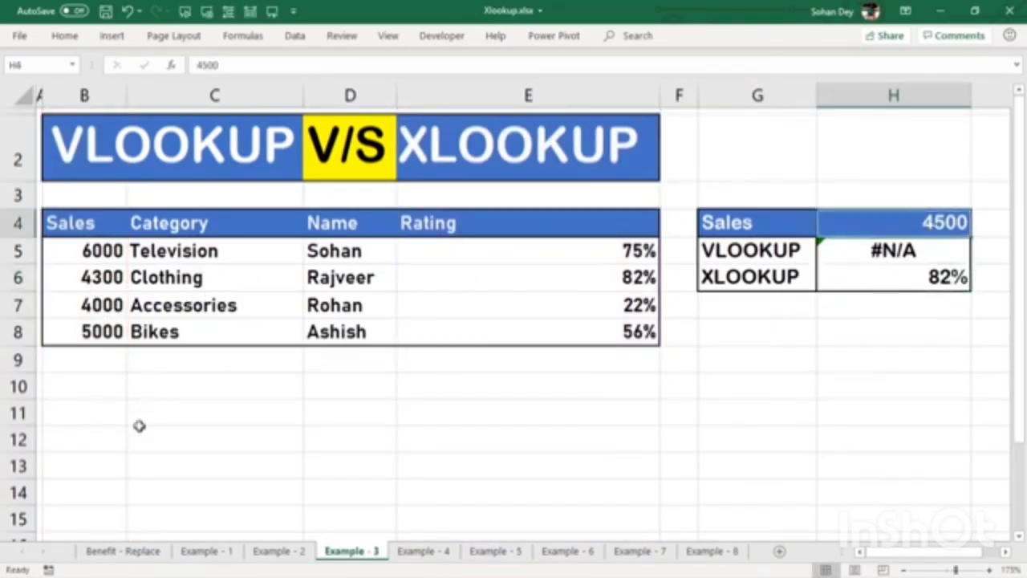
left_click(97, 277)
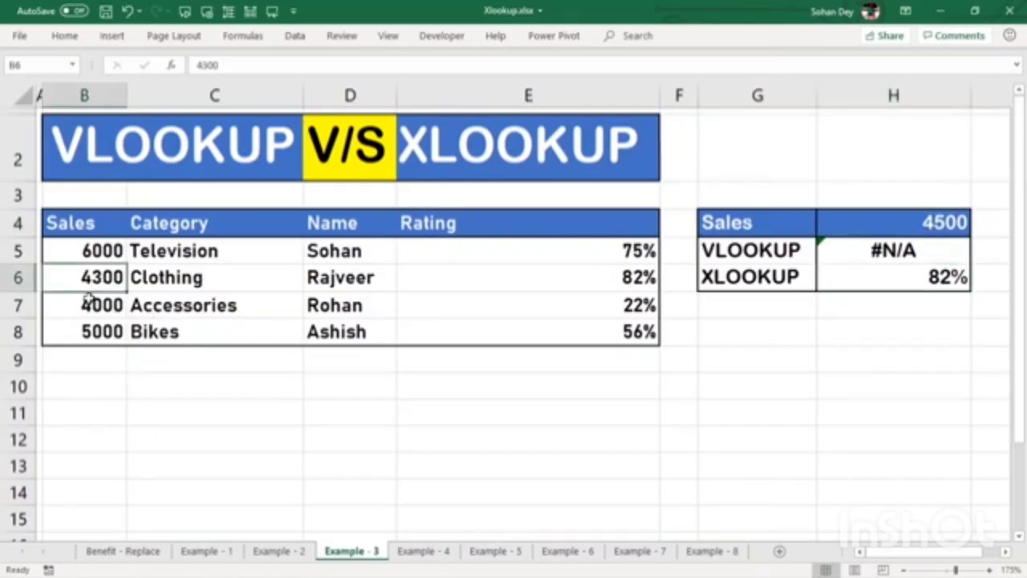
left_click(626, 285)
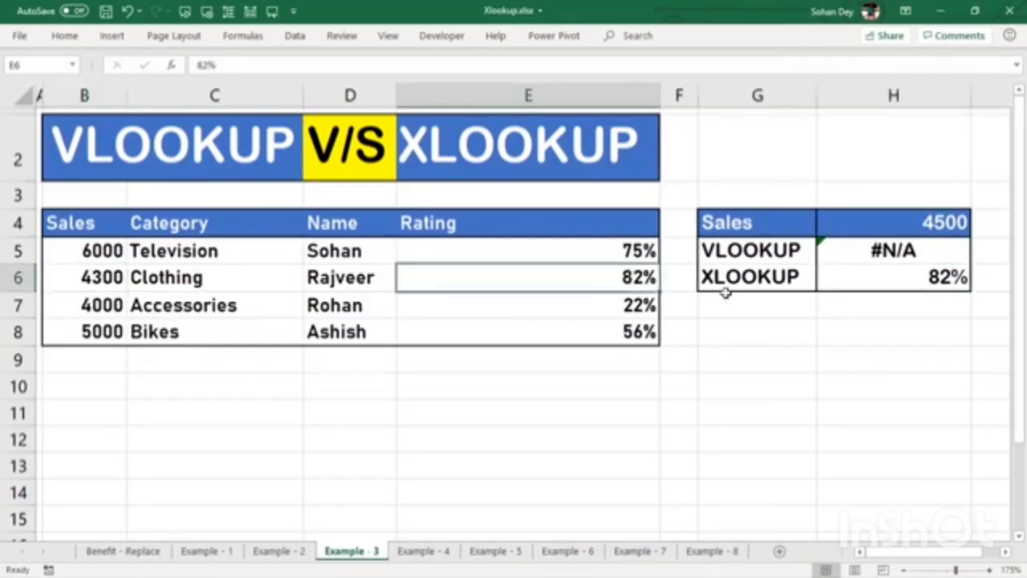
Set the Accessories sales in B7 to 4390 and check the XLOOKUP result in H6.
left_click(107, 301)
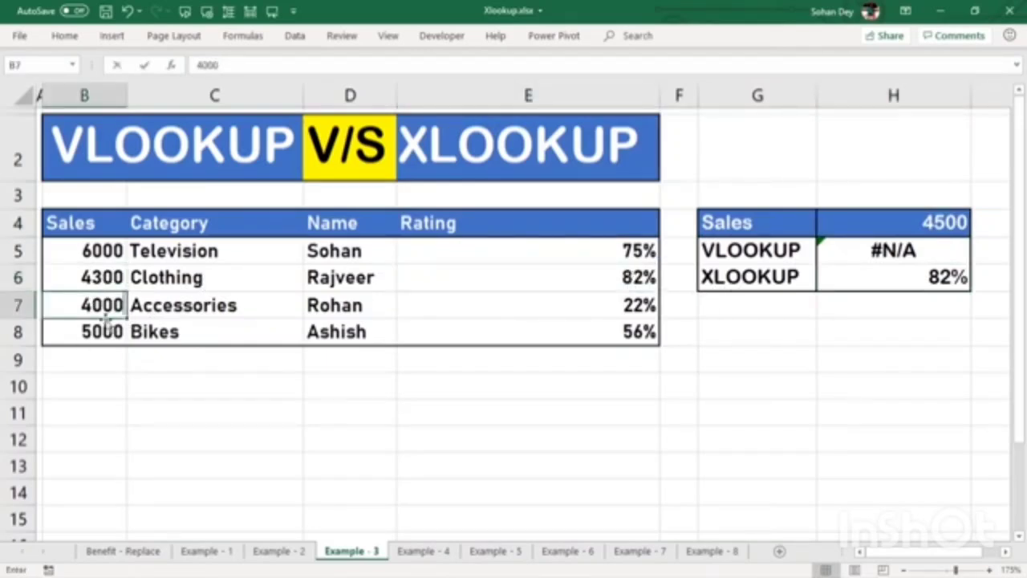
type("4390")
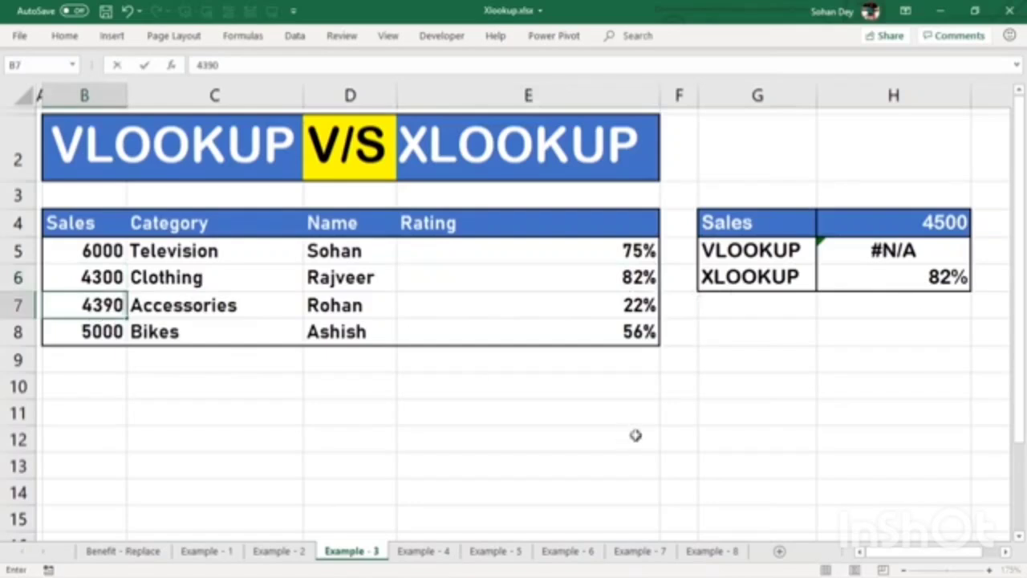
key("Return")
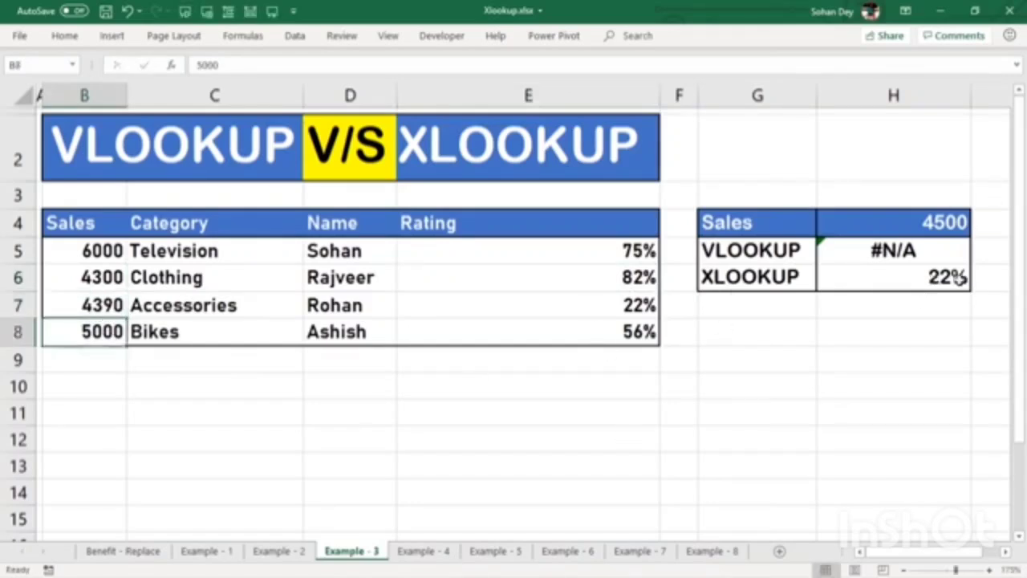
left_click(930, 282)
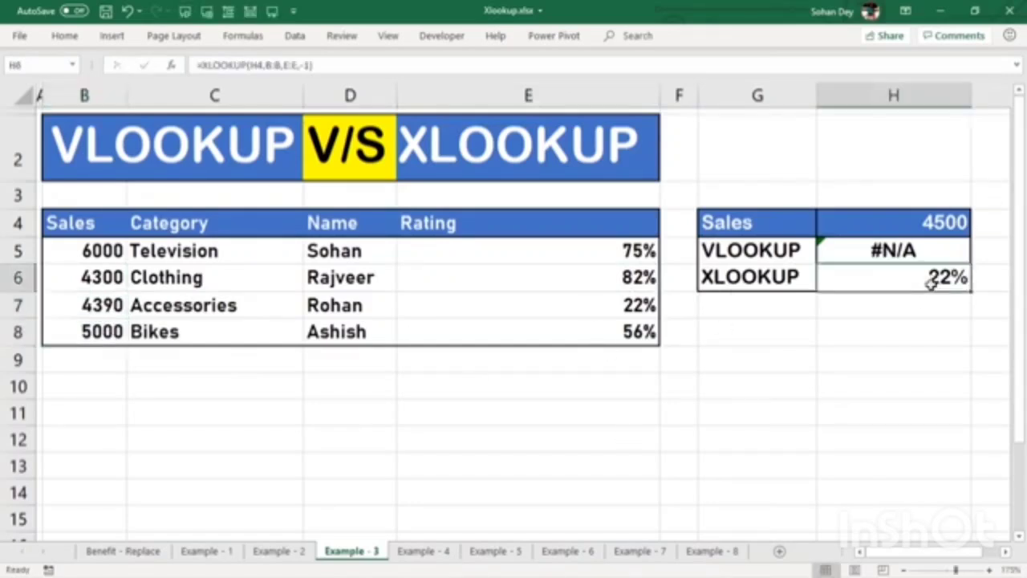
On the Example - 4 sheet, start an XLOOKUP formula in H6 with lookup value H4 and lookup array column B.
key("ctrl+Page_Down")
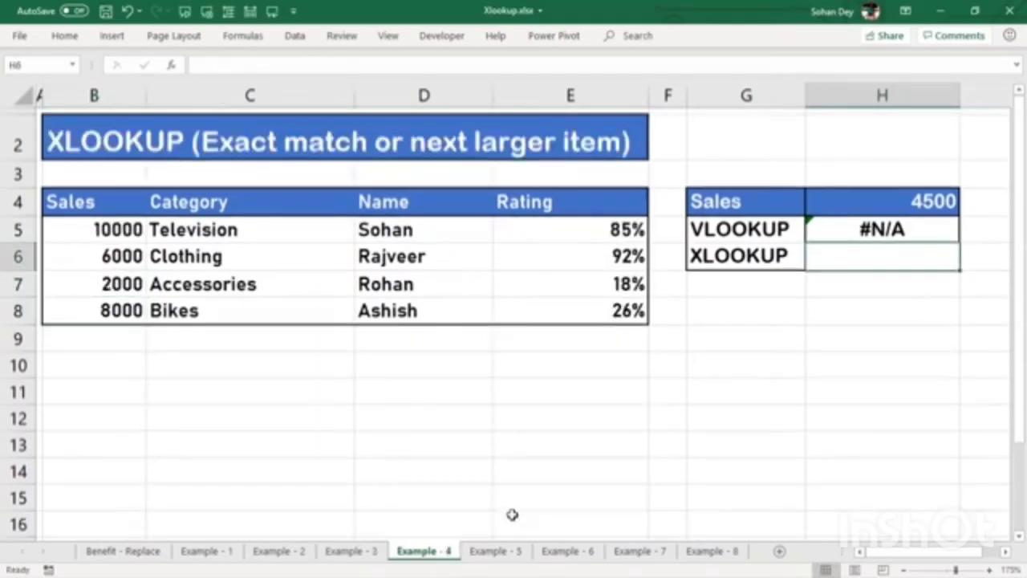
type("=")
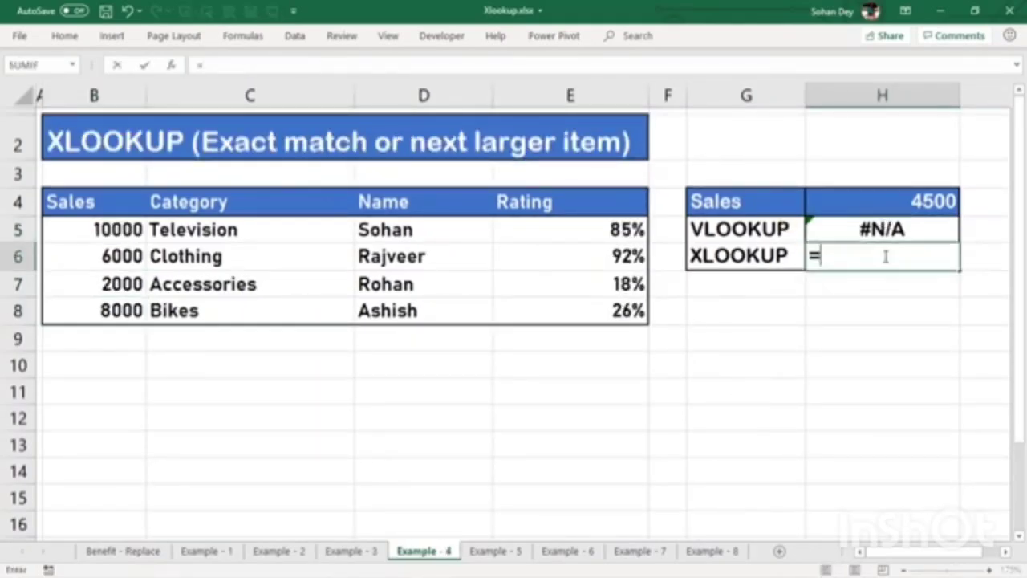
type("x")
key("Tab")
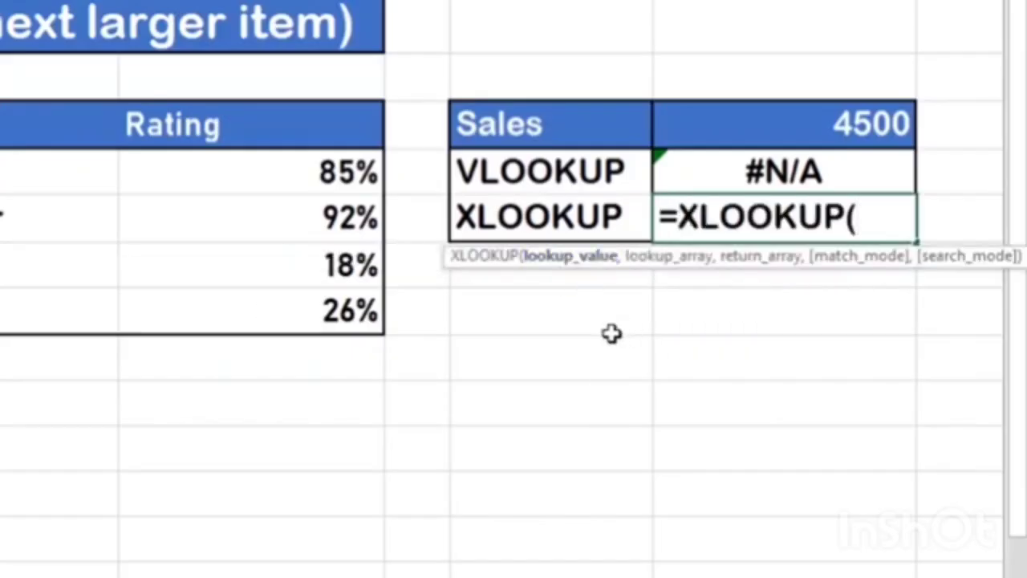
left_click(873, 121)
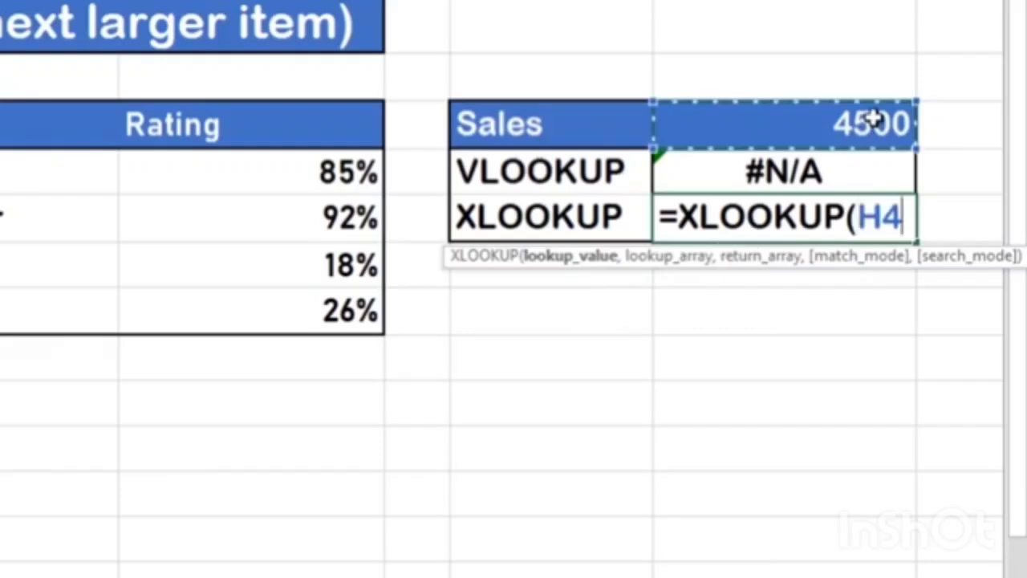
type(",")
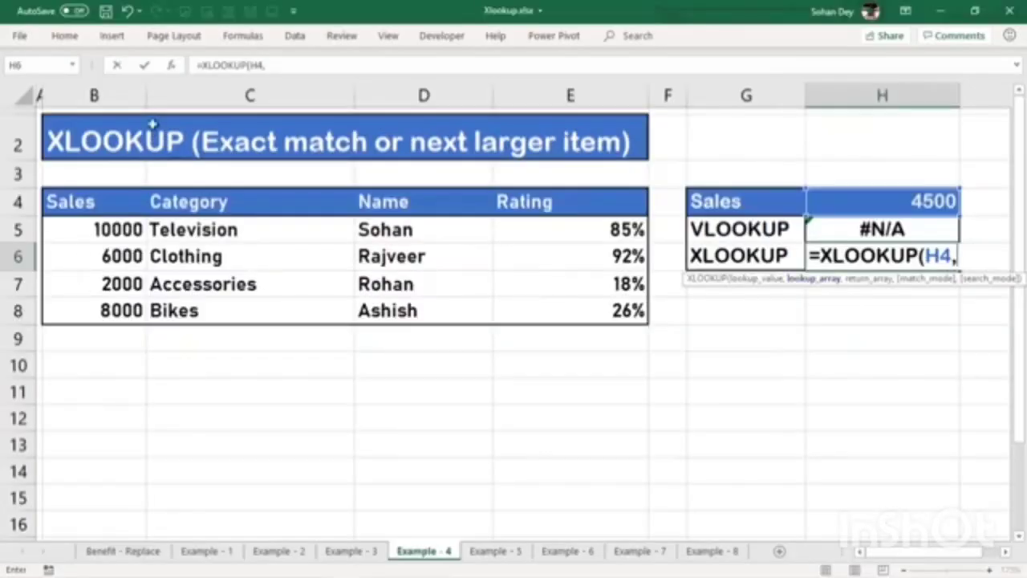
left_click(116, 94)
type(",")
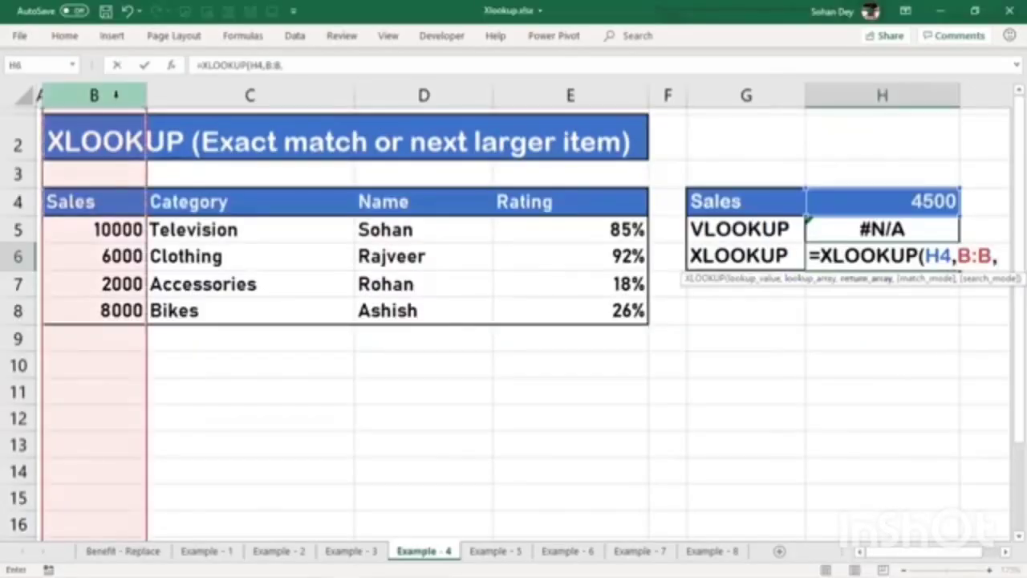
Finish the H6 formula with return array column E and match mode 1 for exact match or next larger item.
left_click(601, 96)
type(",")
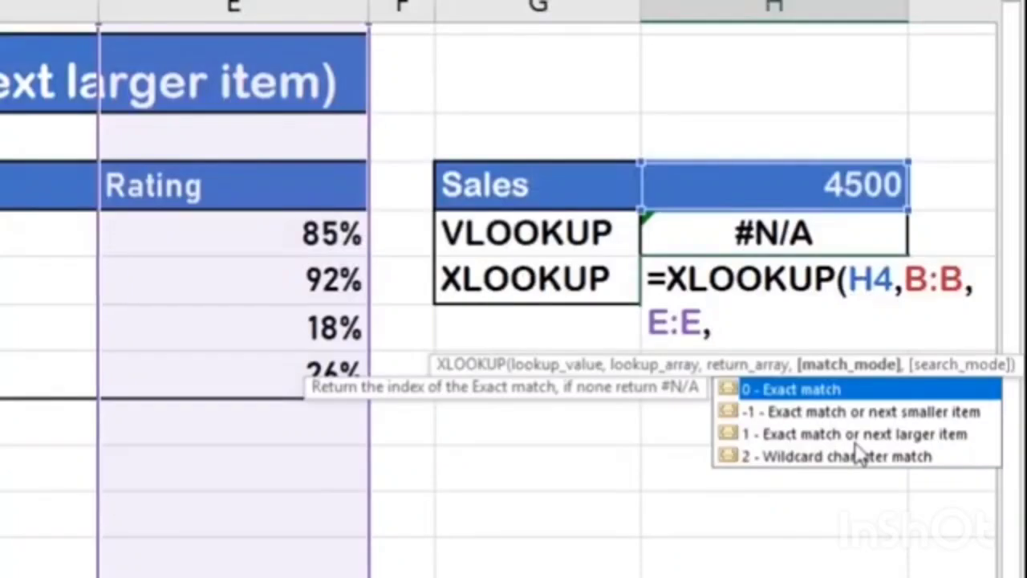
type("1")
key("Return")
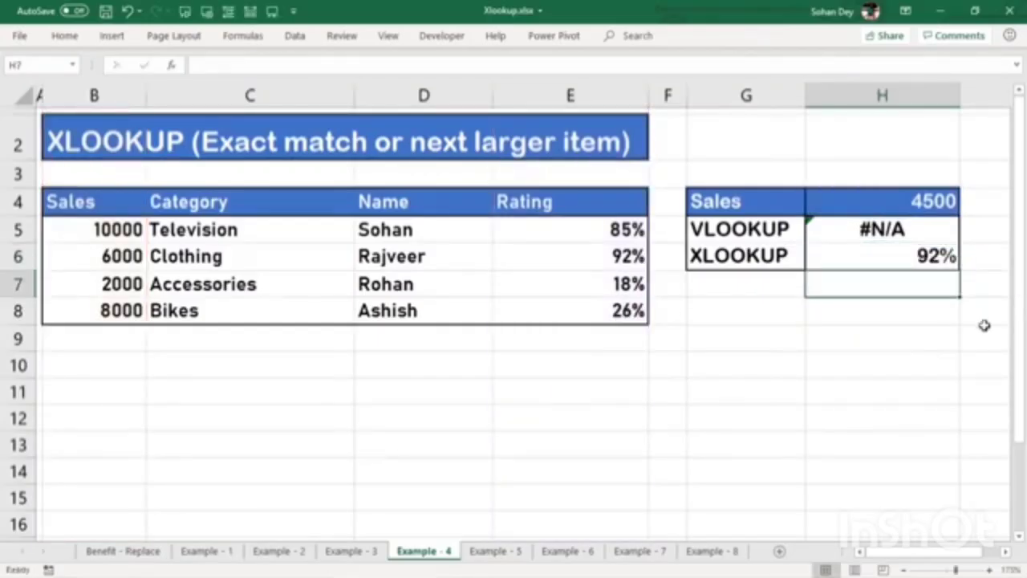
Compare the lookup value in H4 and the XLOOKUP result in H6 with the Clothing row's rating and sales.
left_click(914, 202)
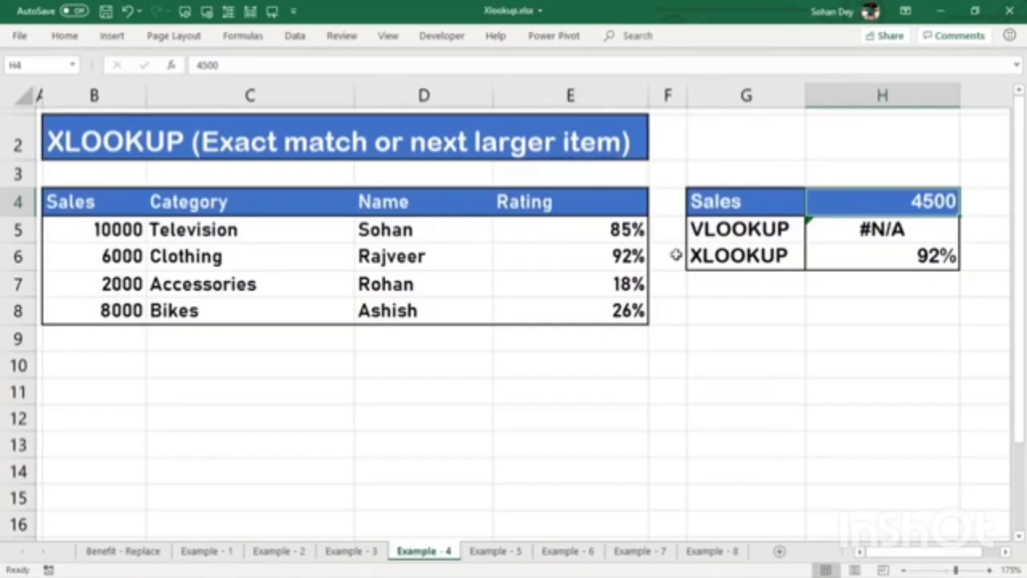
left_click(591, 255)
left_click(904, 257)
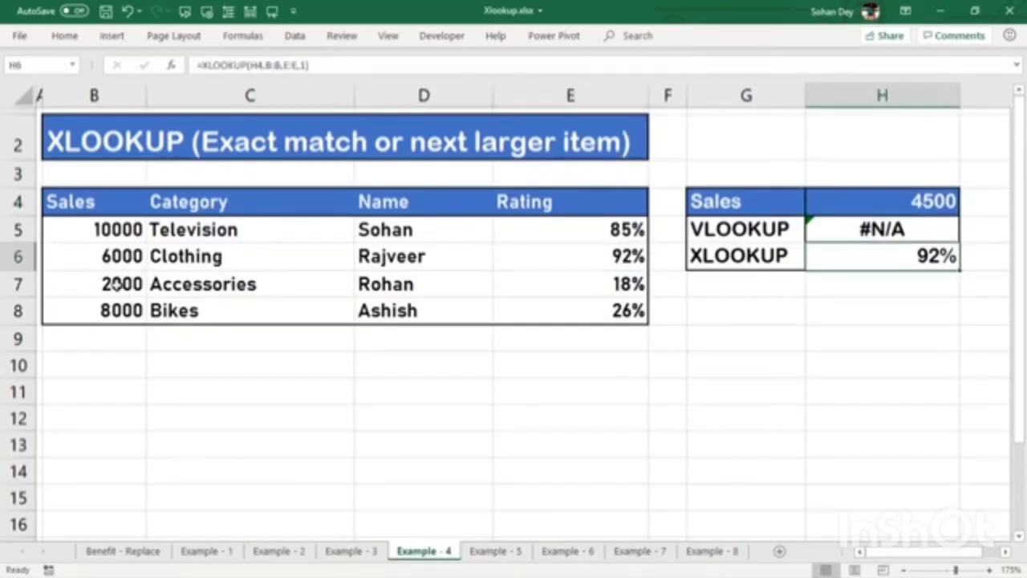
left_click(130, 256)
Set the Accessories sales in B7 to 5000 and compare its rating in E7 with the XLOOKUP result in H6.
left_click(121, 291)
type("5000")
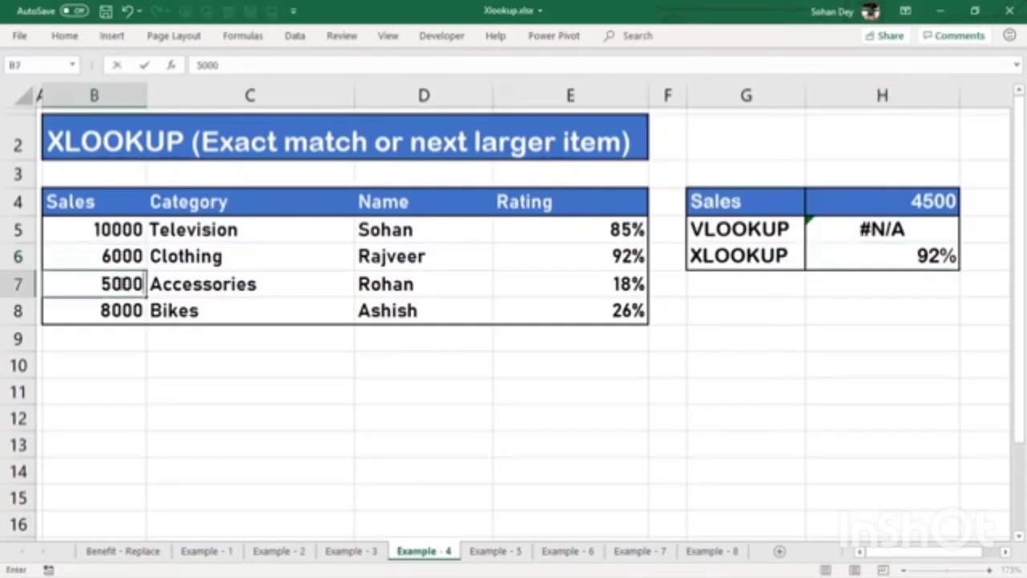
key("Return")
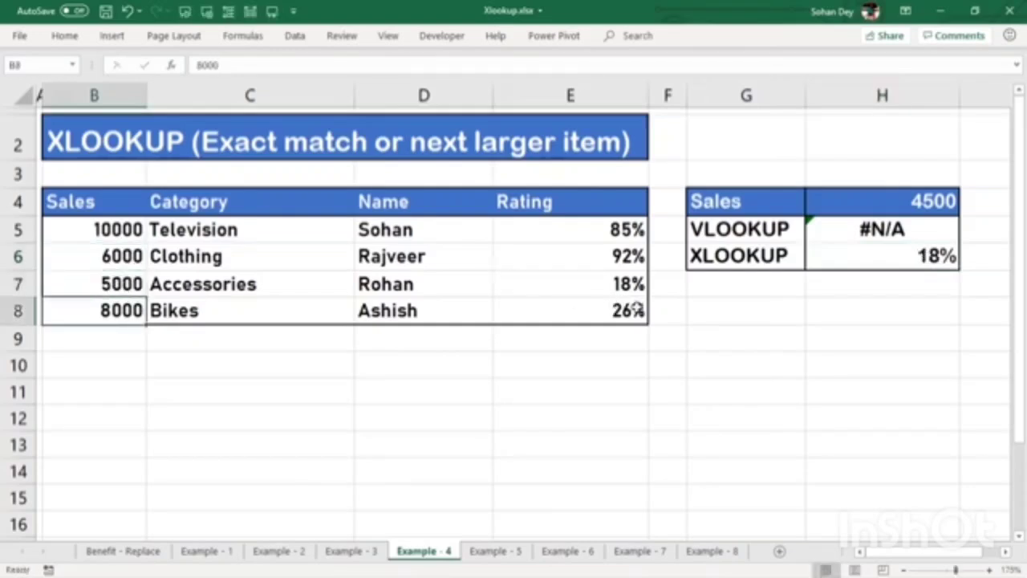
left_click(623, 286)
left_click(921, 254)
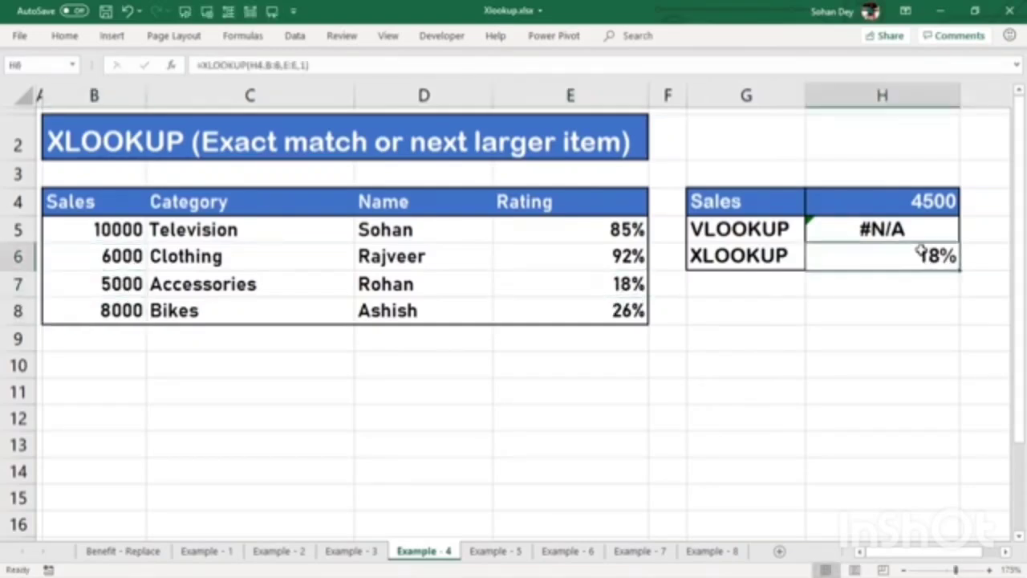
Open the Example - 5 sheet and clear the existing XLOOKUP result from H5.
left_click(495, 554)
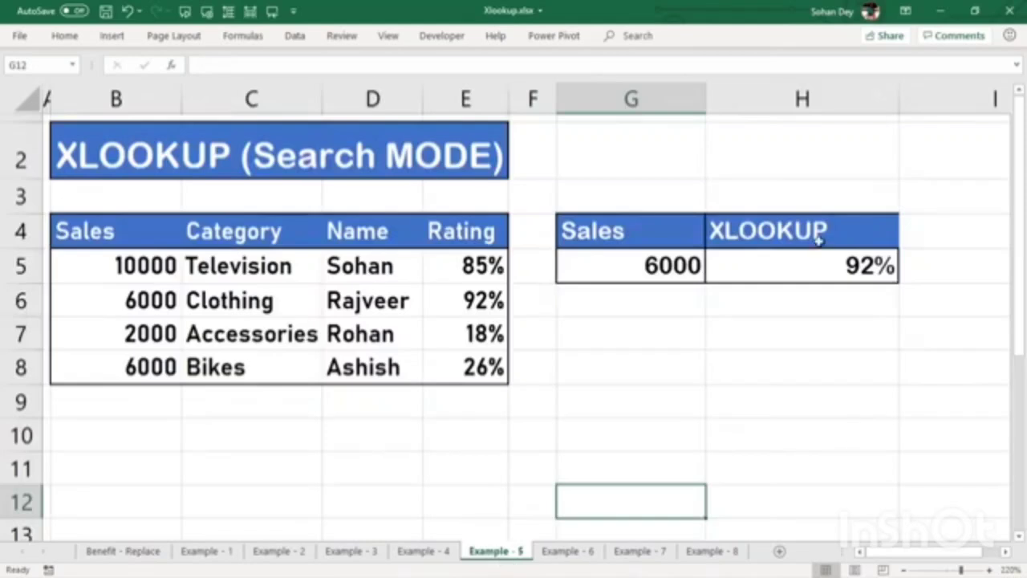
left_click(791, 268)
key("Delete")
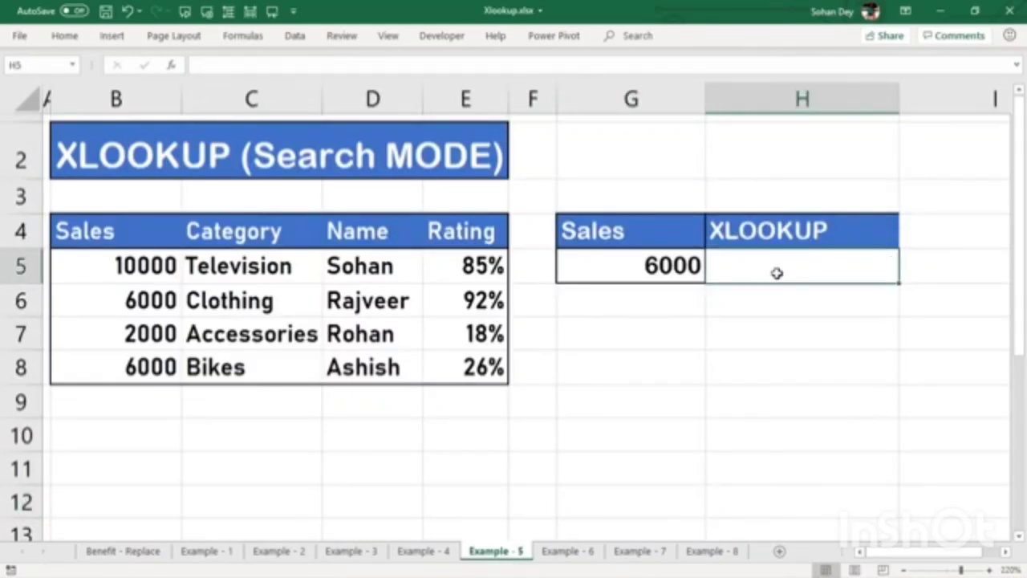
Start an XLOOKUP formula in H5 with lookup value G5, lookup array column B and return array column E.
type("=XLOOKUP(")
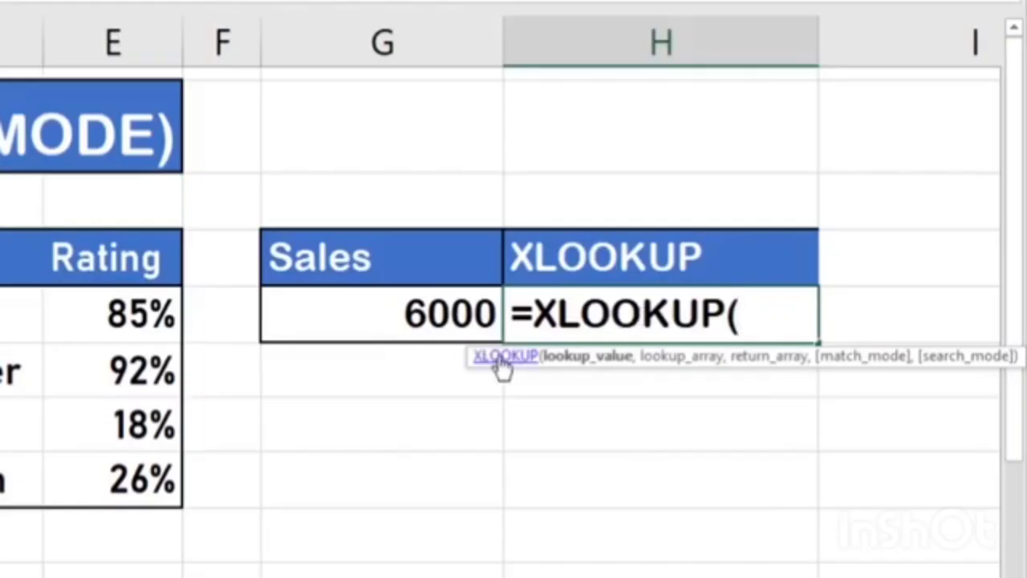
left_click(443, 316)
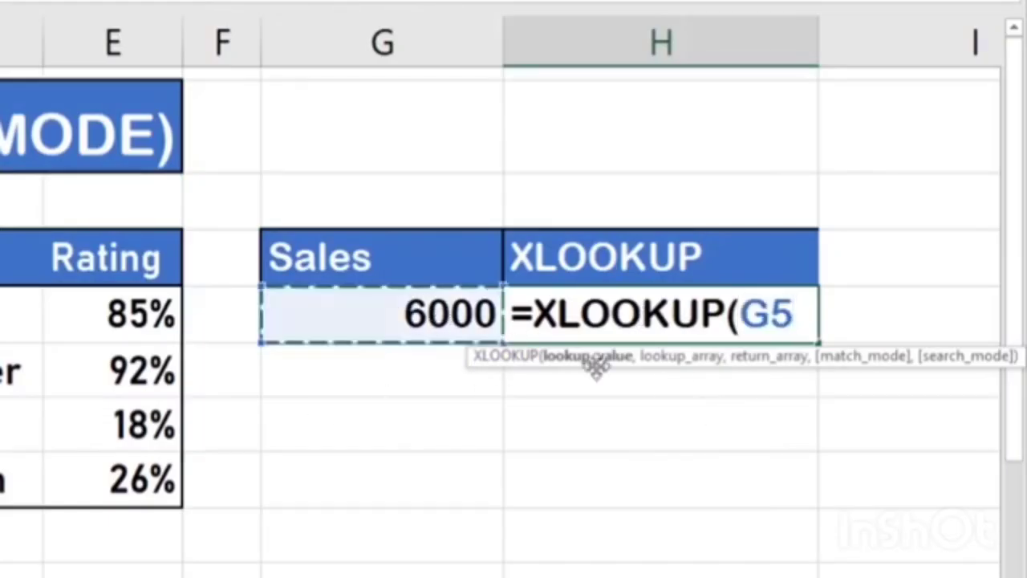
type(",")
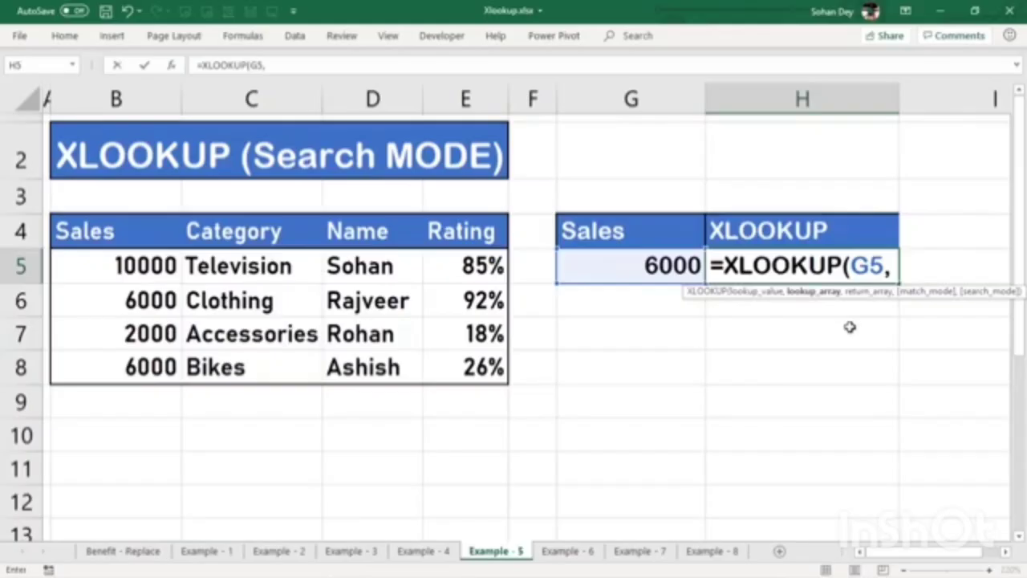
left_click(145, 101)
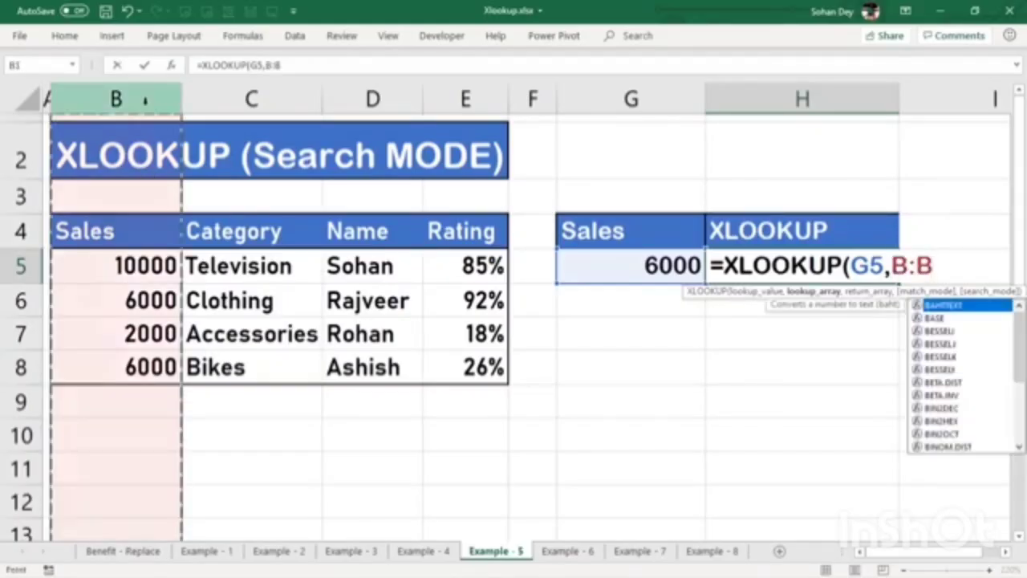
type(",")
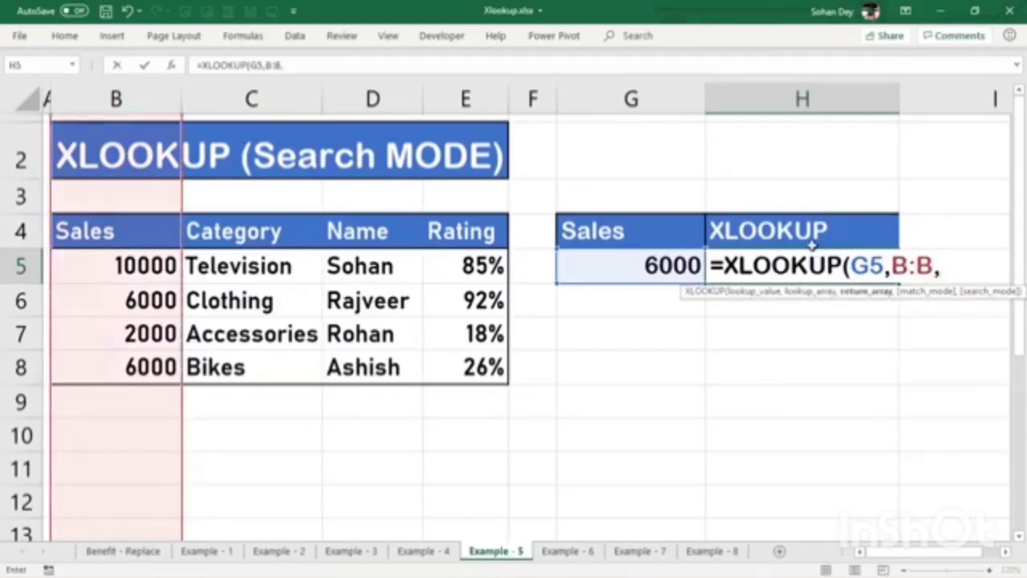
left_click(465, 99)
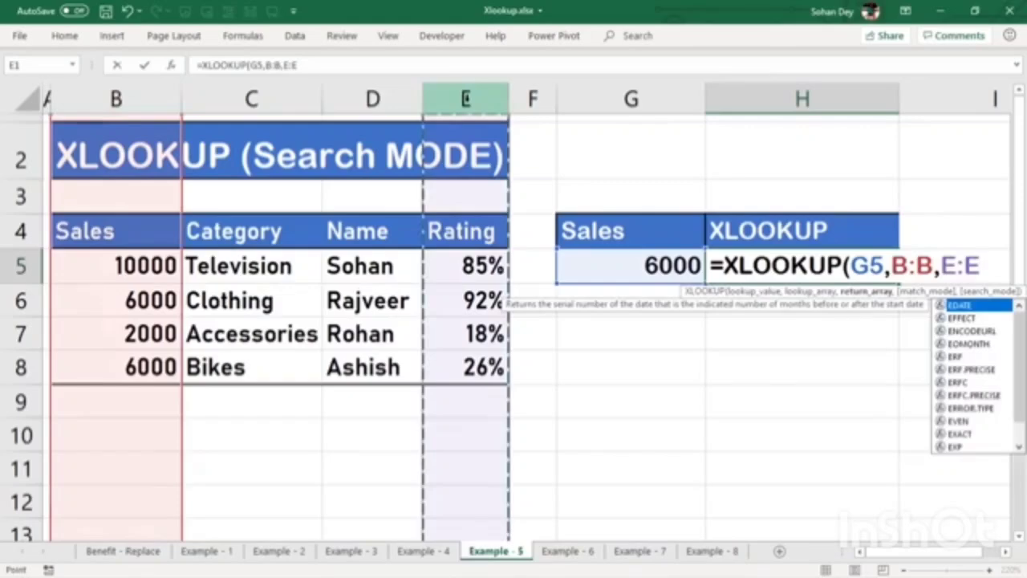
Finish the H5 formula with match mode 0 for exact match and search mode 1 for first-to-last.
type(",")
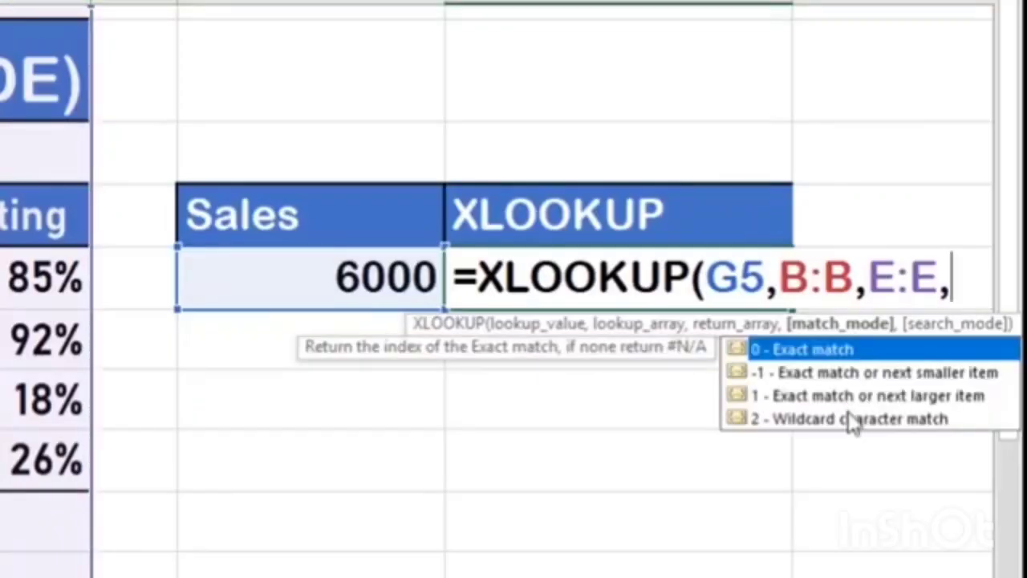
type("0,")
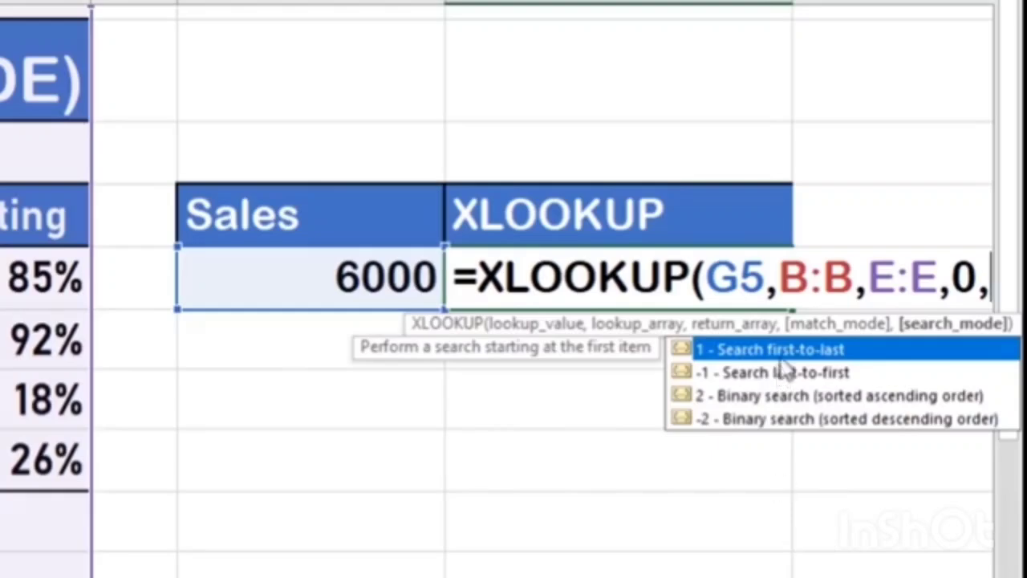
type("1)")
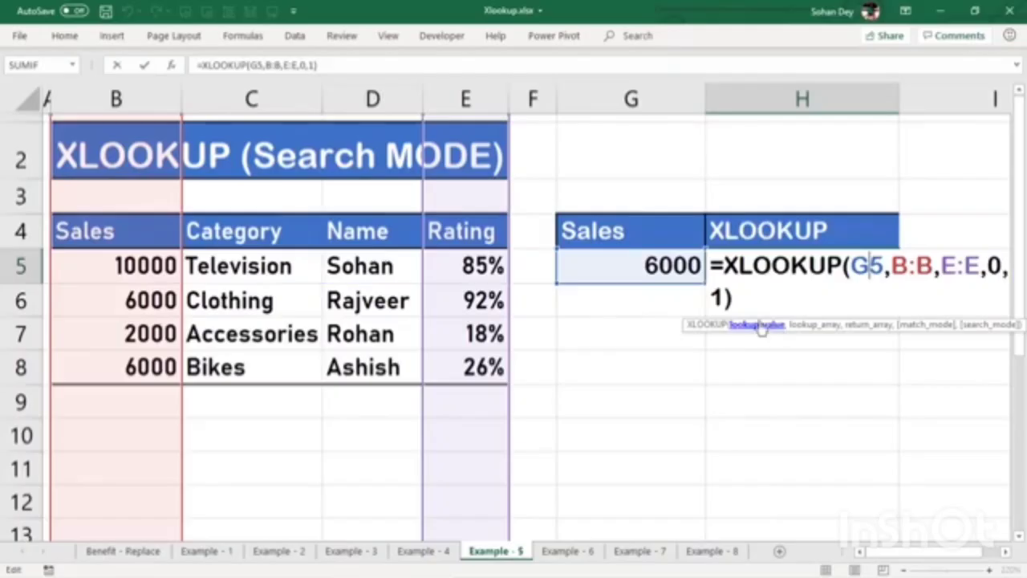
key("ctrl+Return")
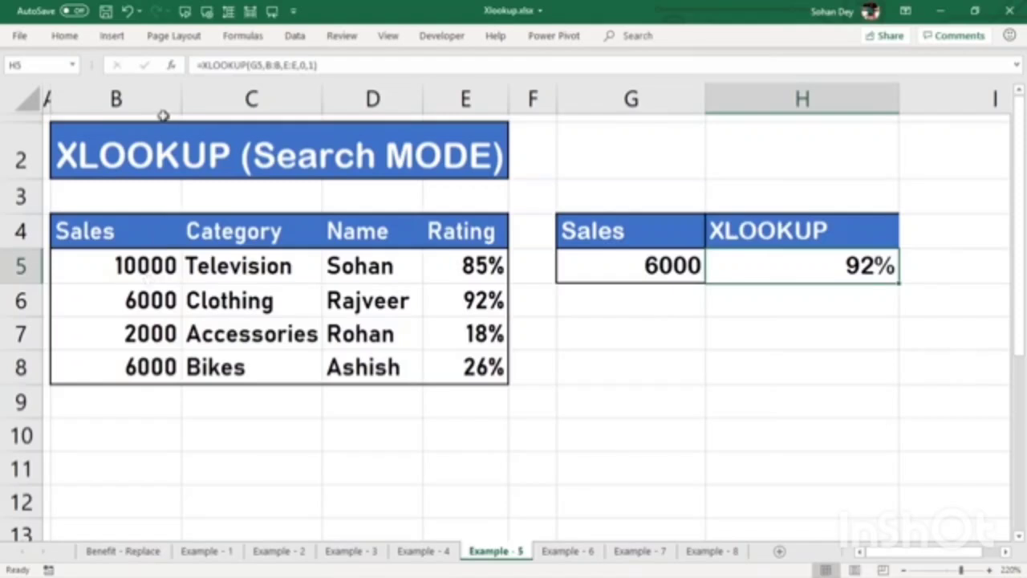
Compare the Clothing row's sales in B6 and rating in E6 with the XLOOKUP result in H5.
left_click(138, 298)
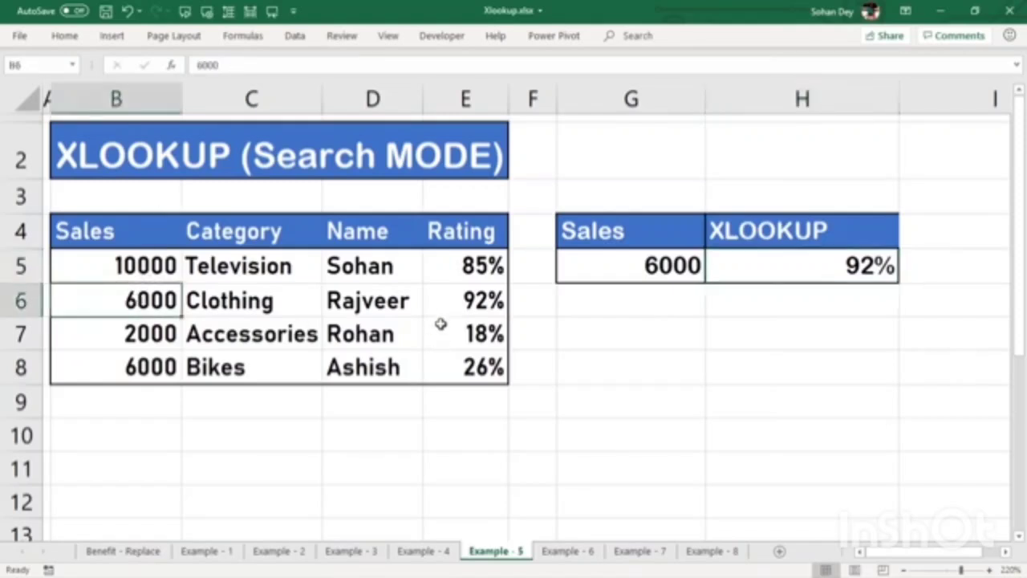
left_click(459, 300)
left_click(838, 260)
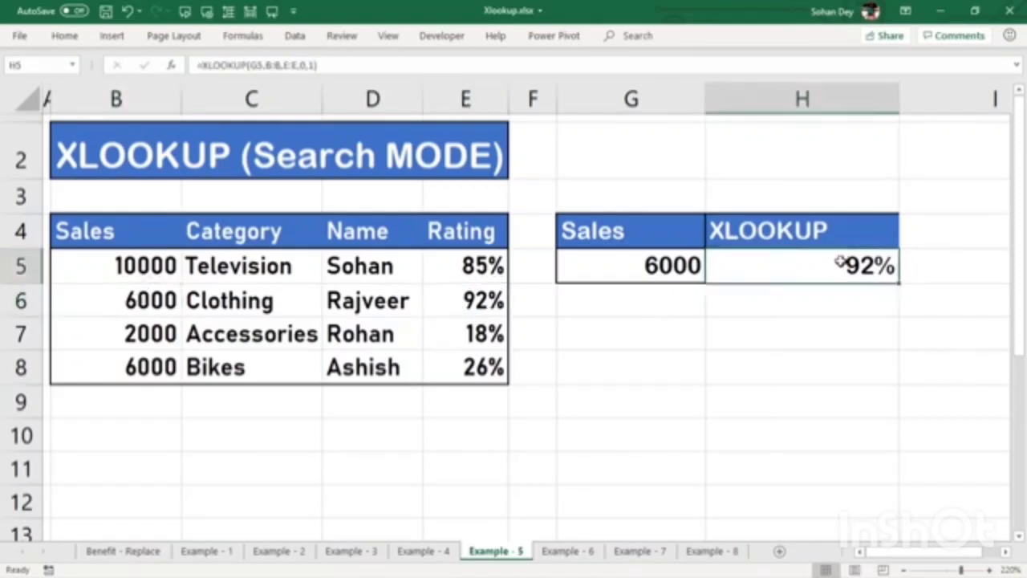
Change the H5 formula's search mode to -1 for last-to-first and check the Bikes rating in E8.
key("F2")
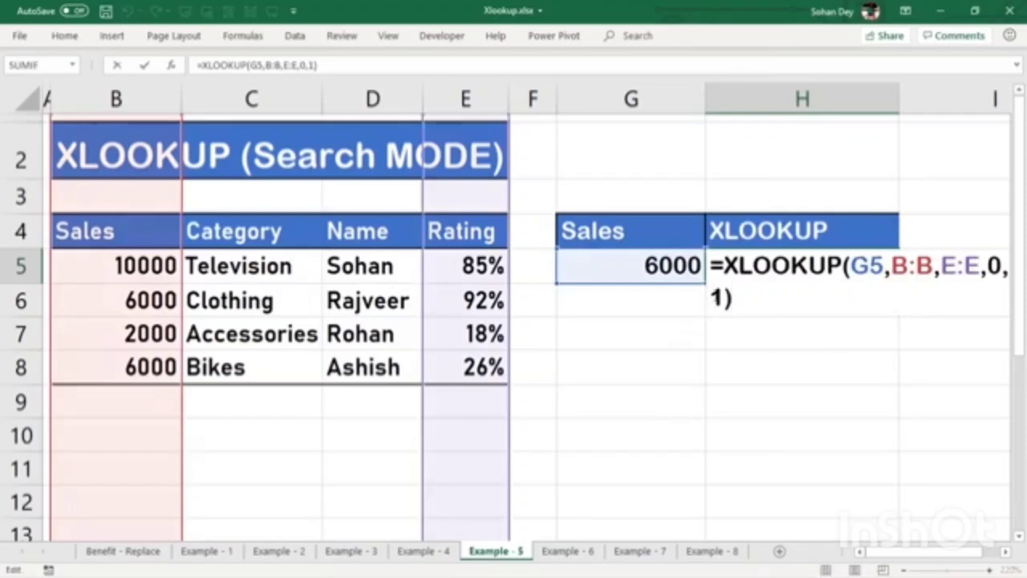
type("-")
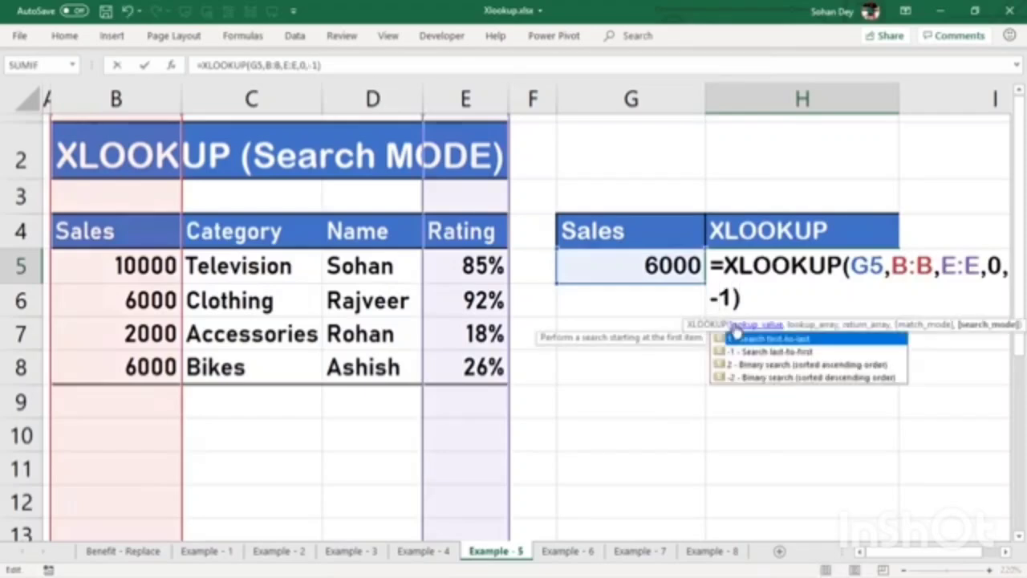
key("Return")
left_click(482, 375)
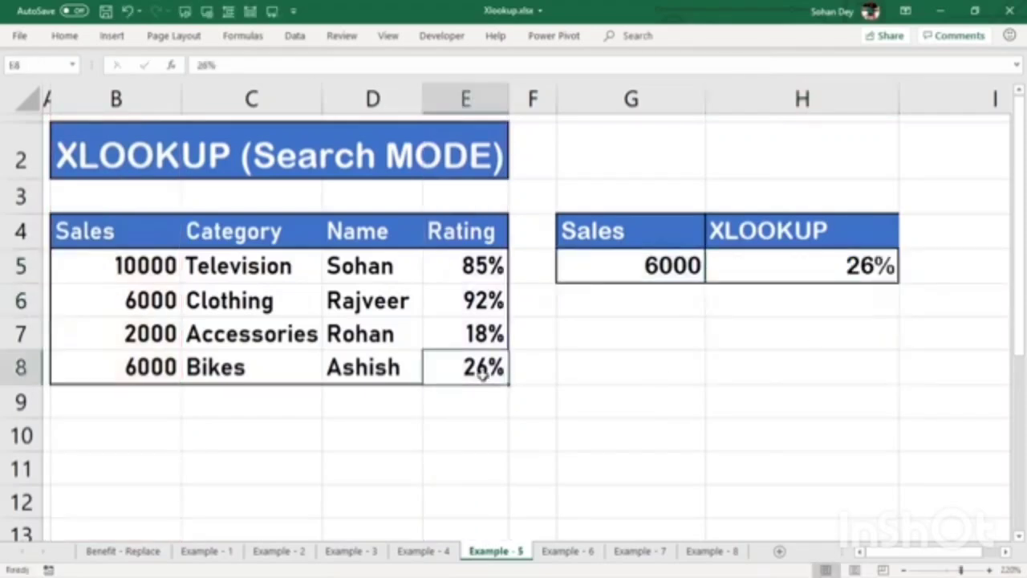
Open the Example - 6 sheet and examine the INDEX and MATCH formula in H5.
left_click(569, 551)
left_click(770, 315)
left_click(863, 271)
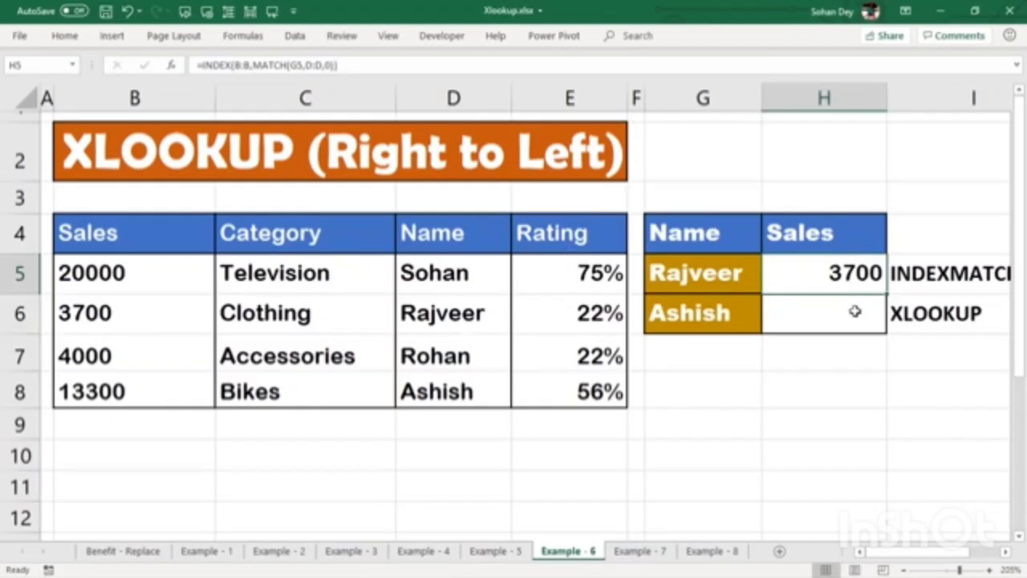
double_click(857, 274)
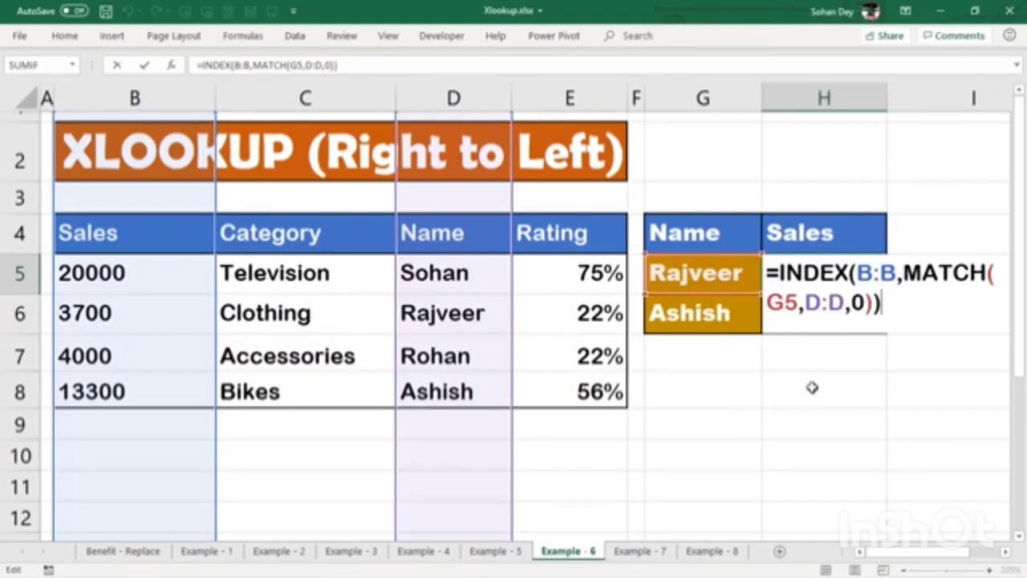
key("Return")
Enter an XLOOKUP formula in H6 with lookup value G6, lookup array column D and return array column B.
double_click(830, 315)
type("=xl")
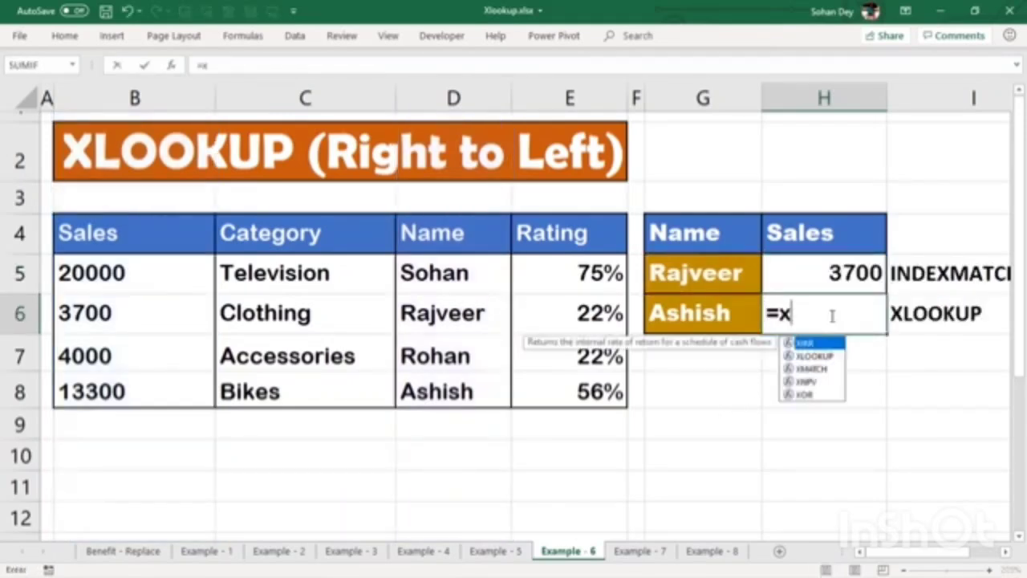
key("Tab")
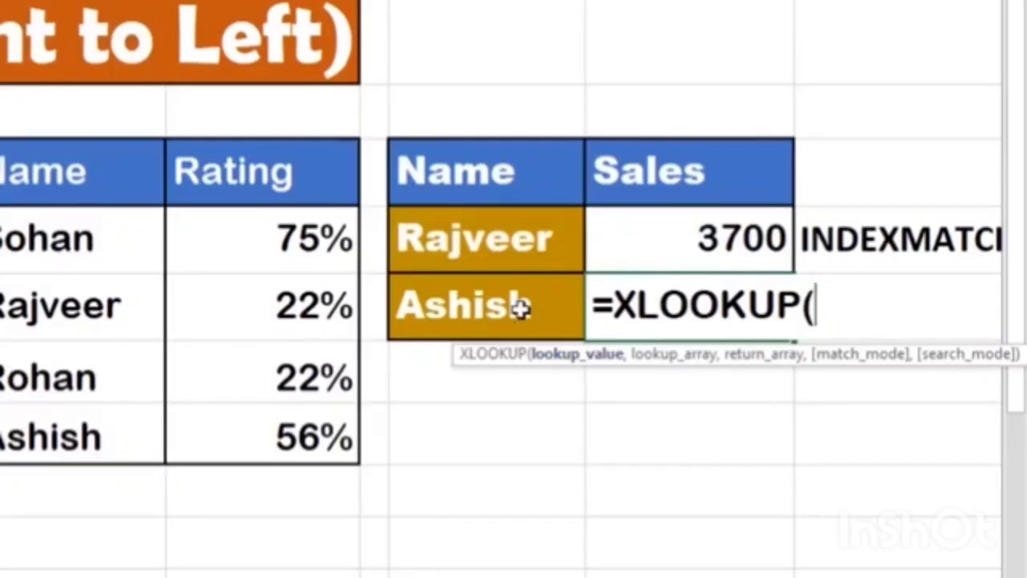
left_click(723, 314)
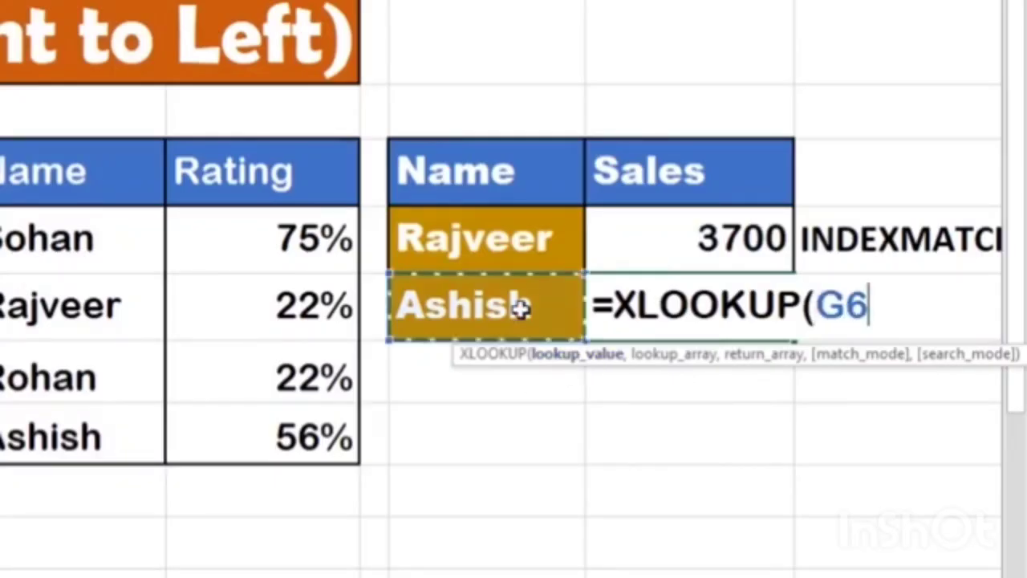
type(",")
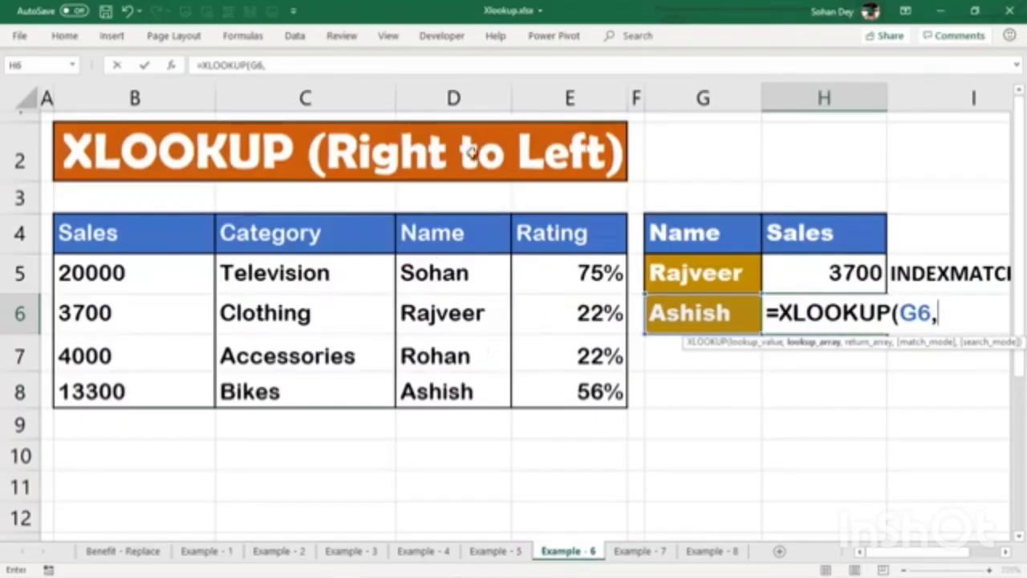
left_click(464, 96)
type(",")
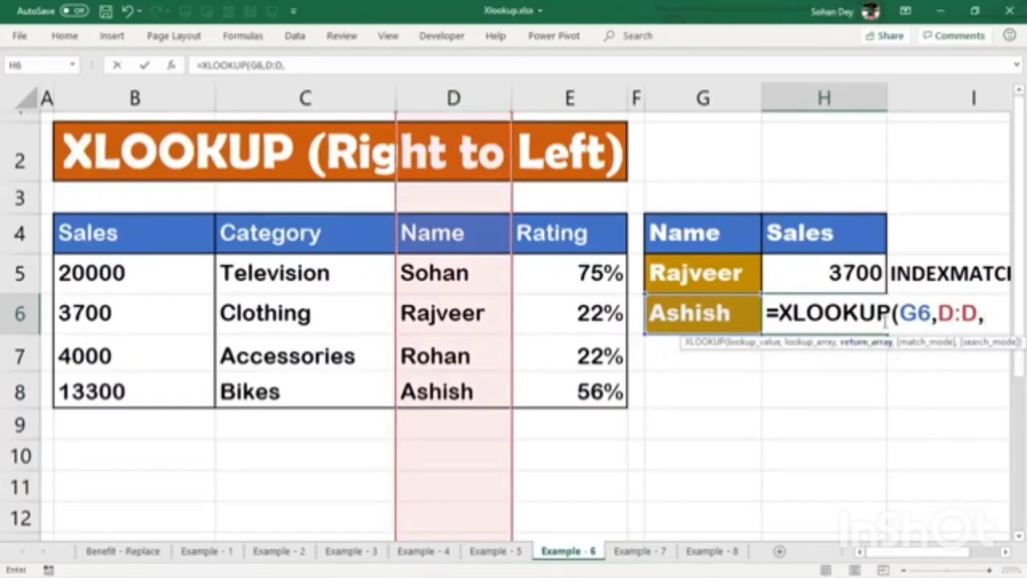
left_click(135, 97)
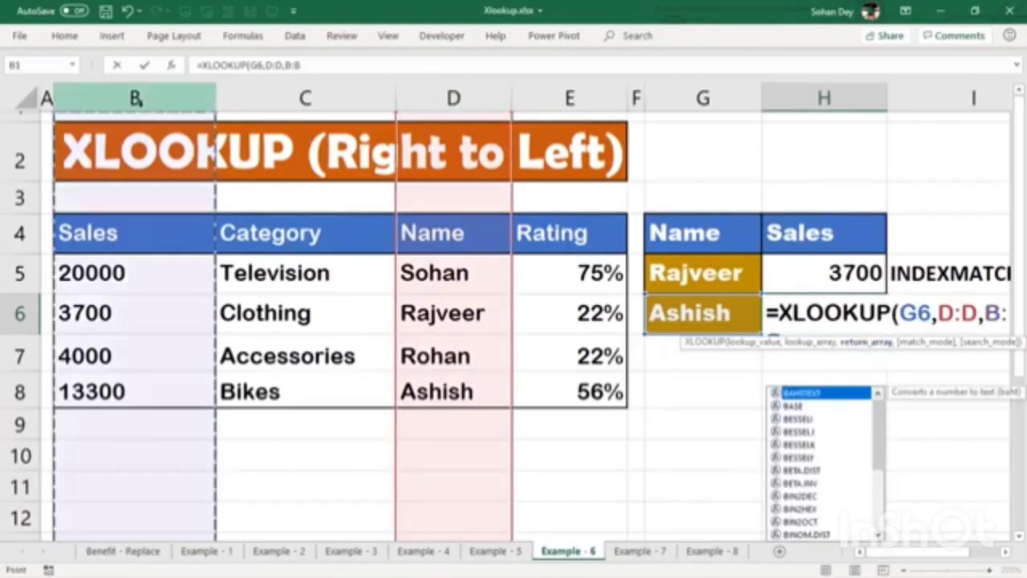
type(")")
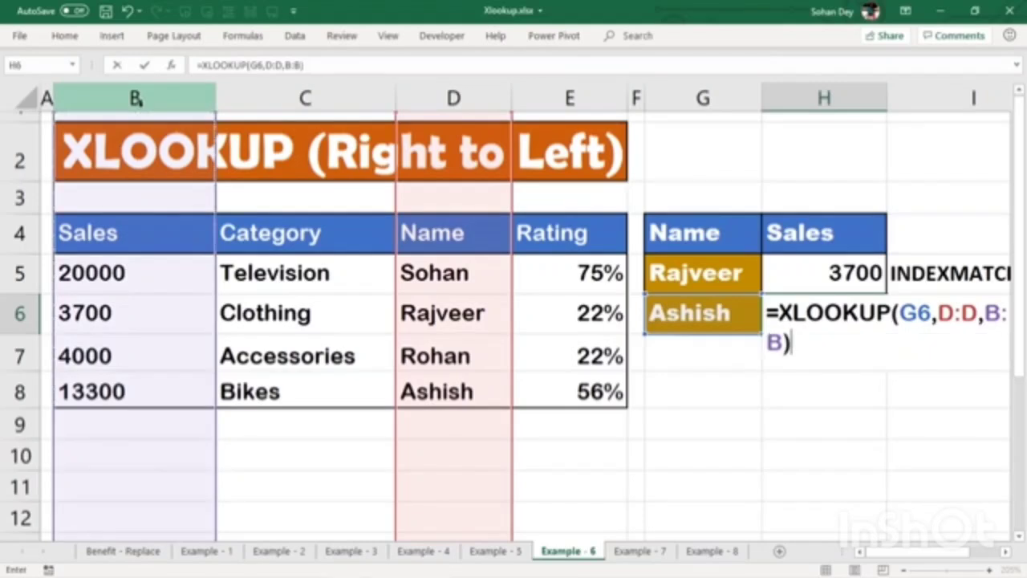
key("Return")
Compare the XLOOKUP result in H6 with the Bikes row's name and sales and with the INDEX/MATCH formula in H5.
left_click(846, 291)
left_click(848, 301)
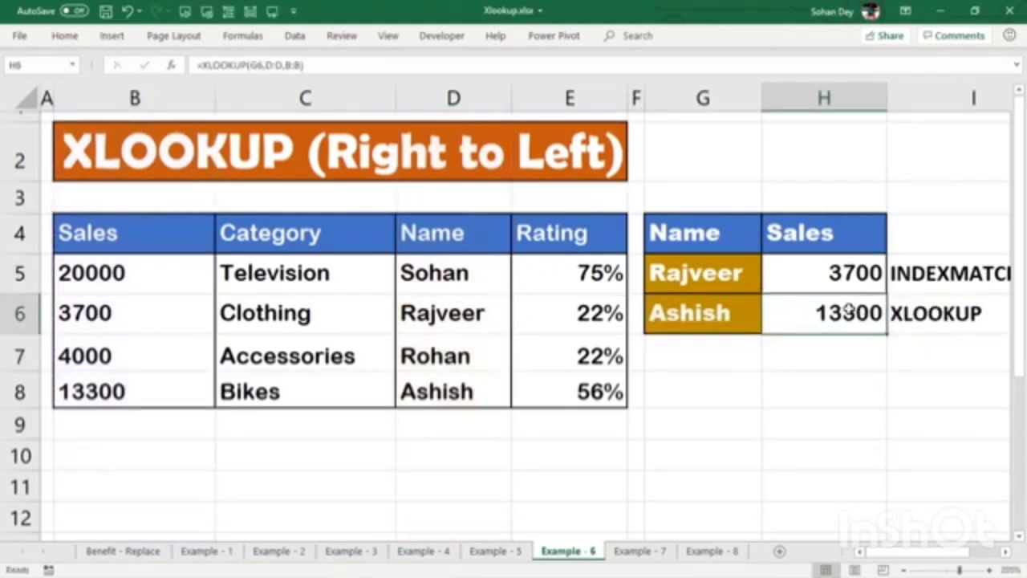
left_click(453, 393)
left_click(156, 401)
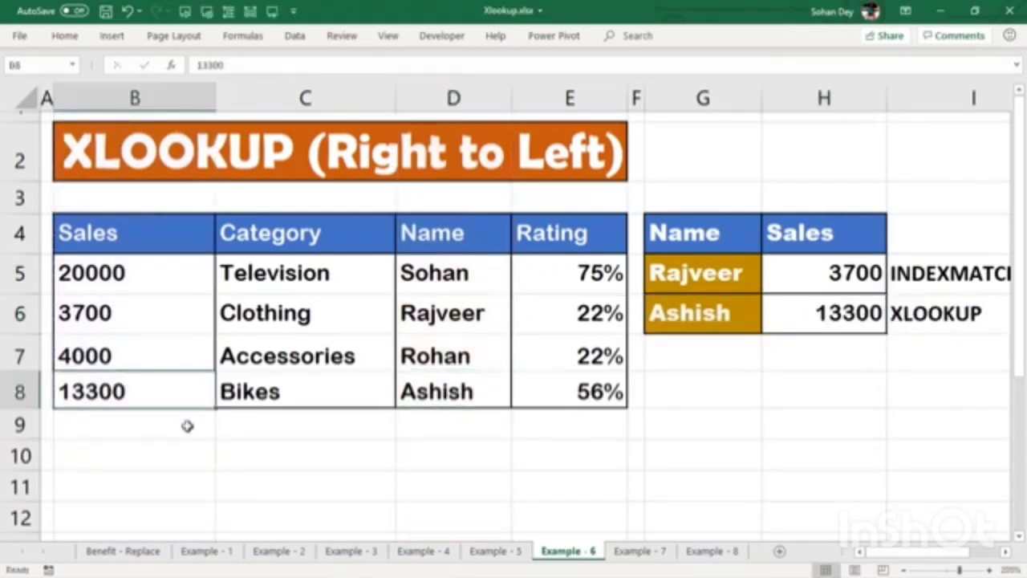
left_click(853, 292)
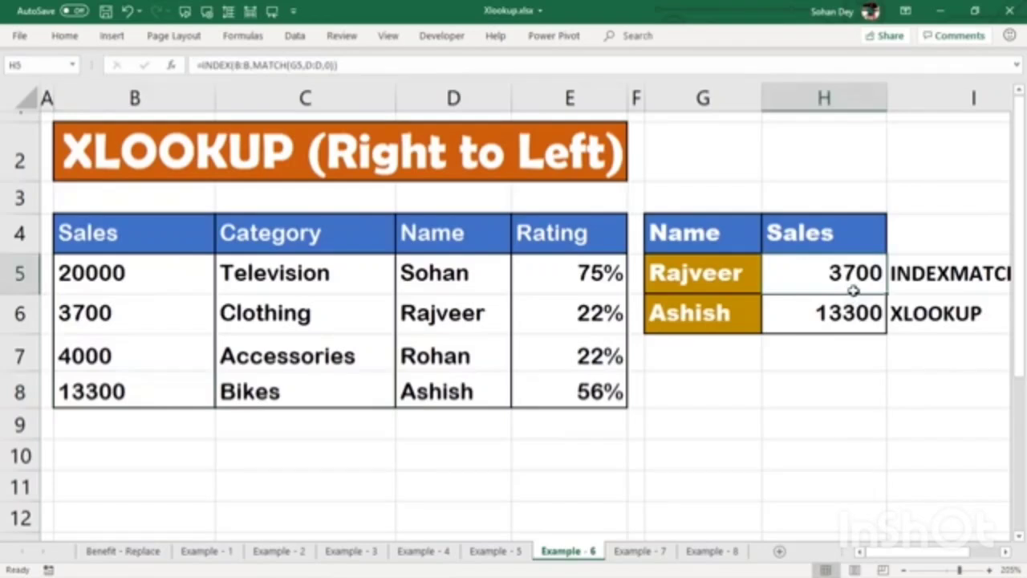
left_click(858, 321)
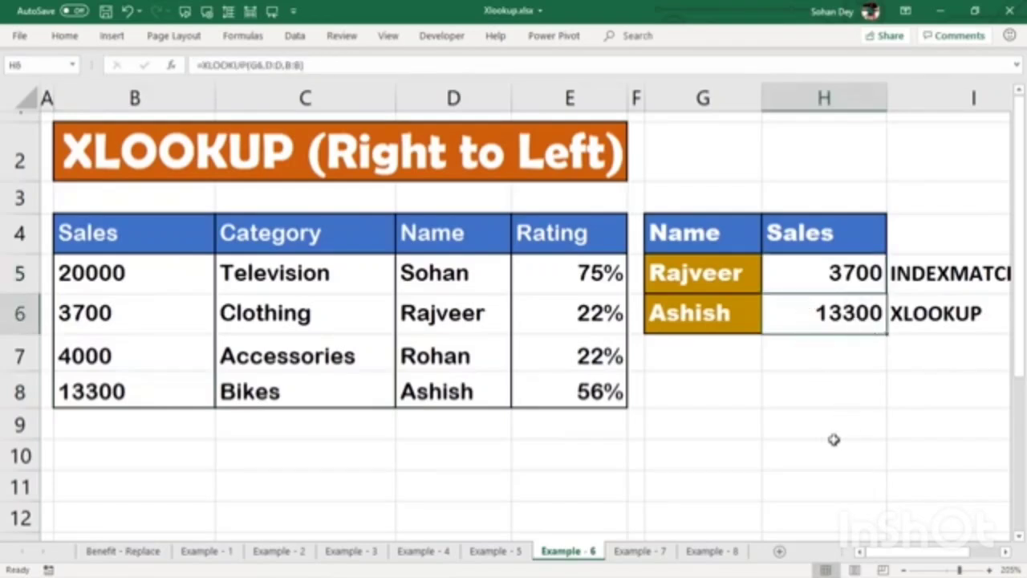
Open the Example - 7 sheet and examine the HLOOKUP formula in H5.
left_click(661, 550)
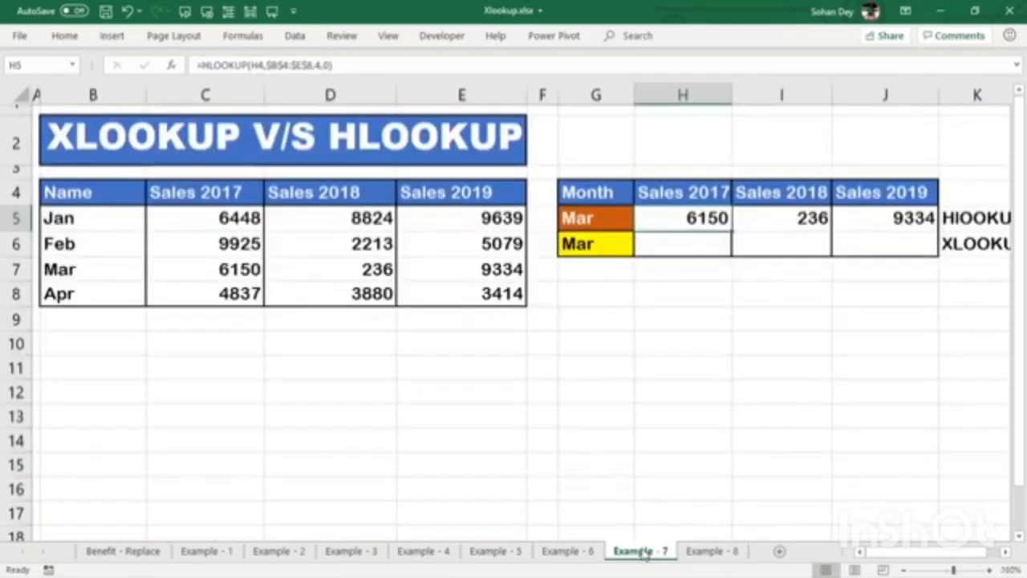
left_click(767, 265)
left_click(695, 222)
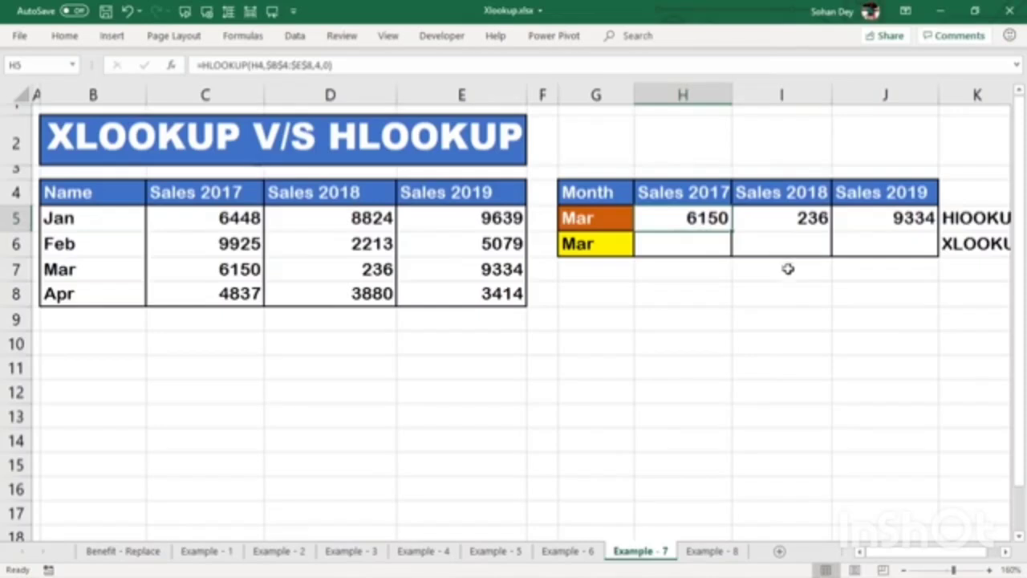
double_click(706, 221)
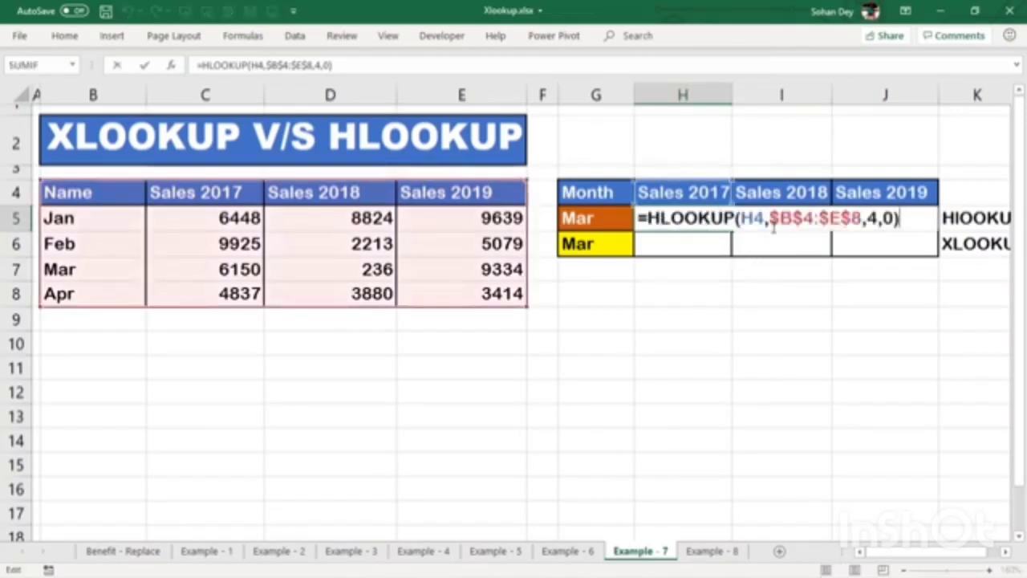
key("Return")
Check the Sales 2017 lookup header in H4 against the HLOOKUP formulas in H5, I5 and J5, ending at H6.
left_click(682, 197)
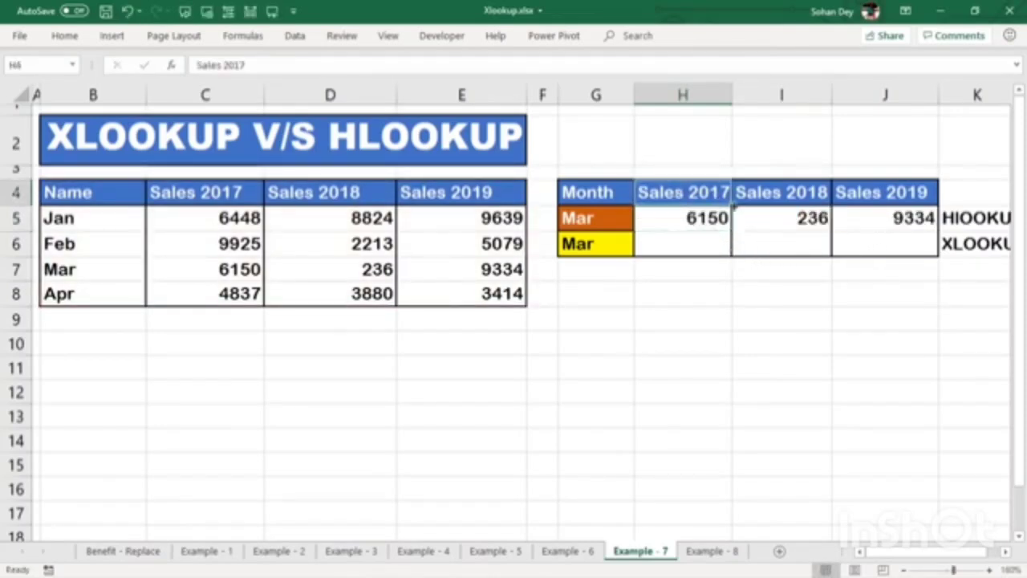
double_click(706, 221)
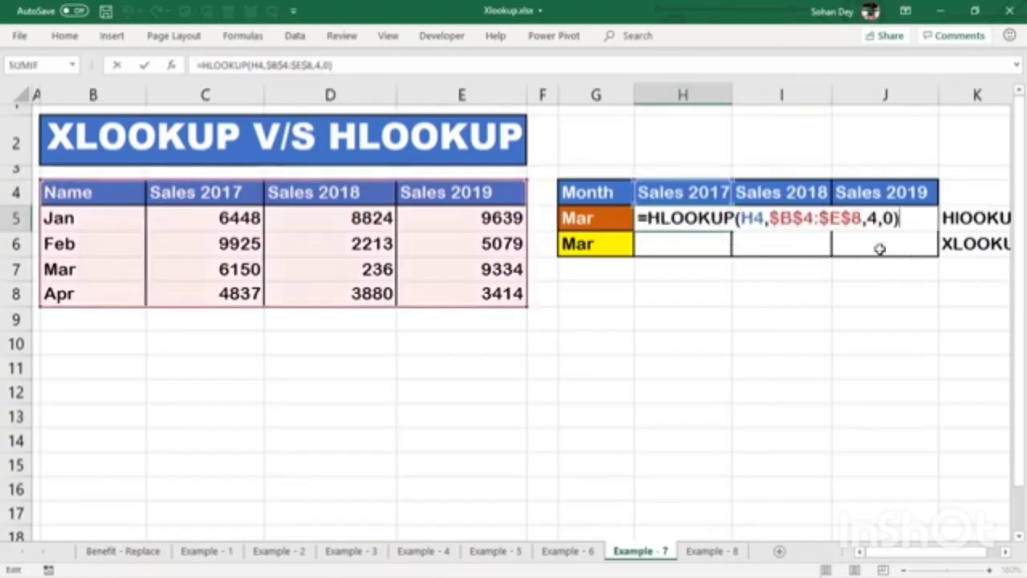
key("Escape")
double_click(807, 222)
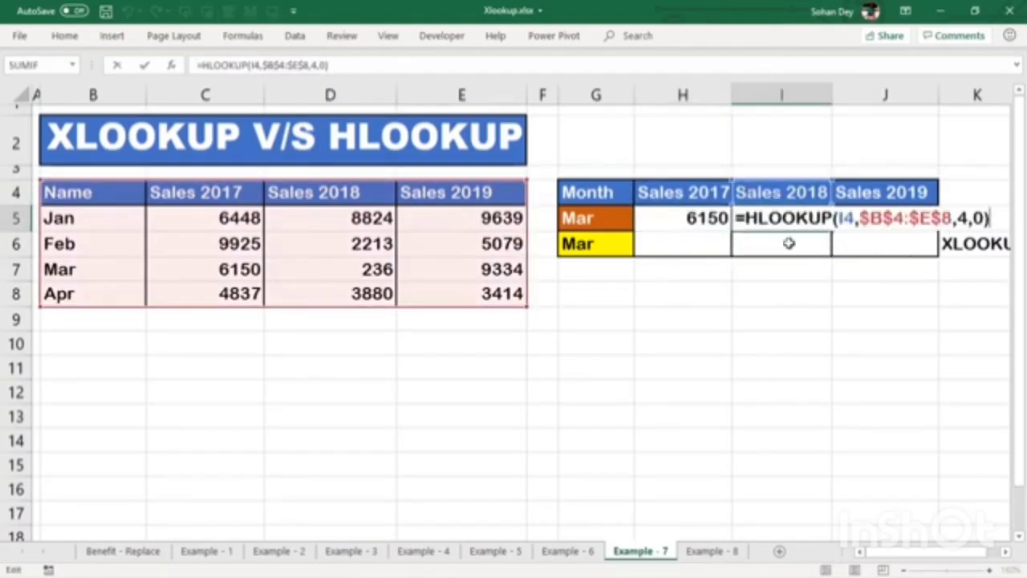
key("Escape")
double_click(882, 224)
left_click(716, 252)
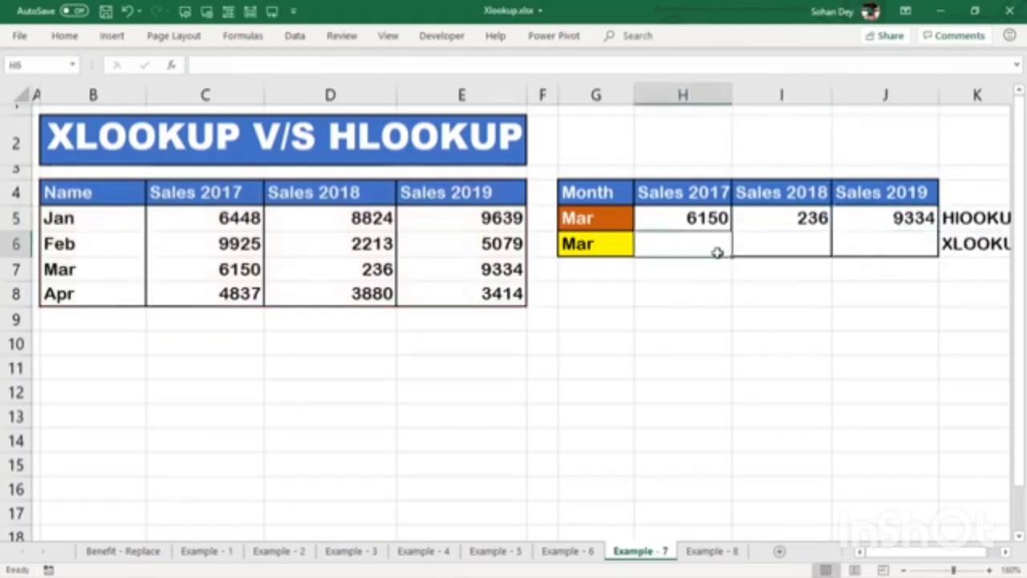
Enter an XLOOKUP formula in H6 with lookup value H4, lookup array $B$4:$E$4 and return array $B$7:$E$7.
type("=XLOOKUP(")
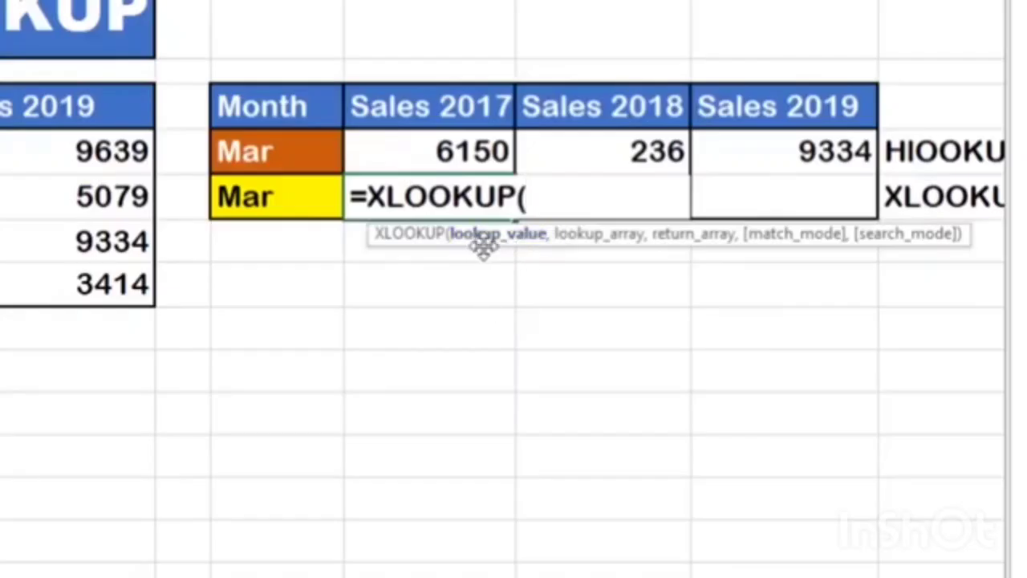
left_click(447, 107)
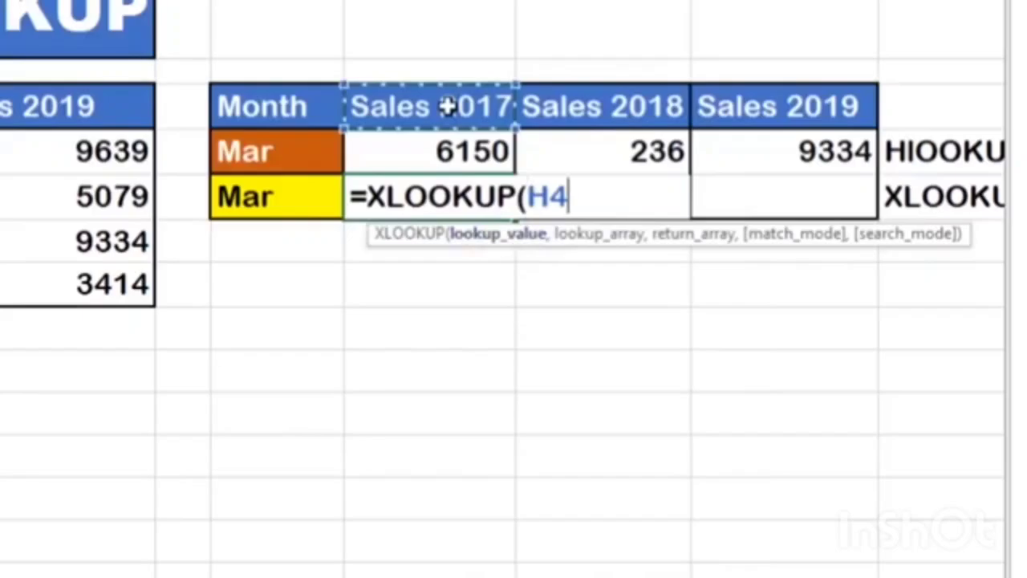
type(",")
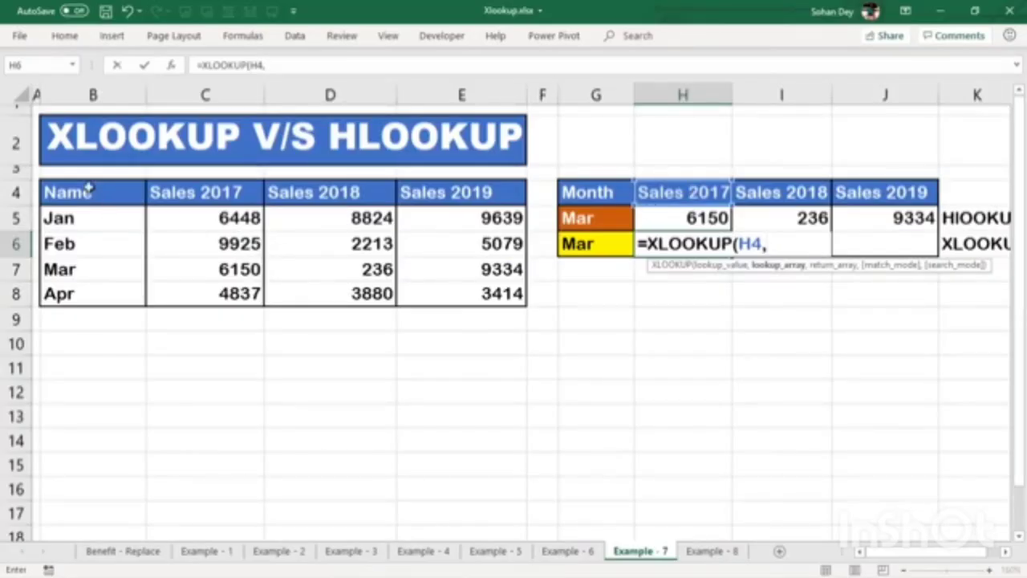
left_click_drag(89, 188, 442, 196)
key("F4")
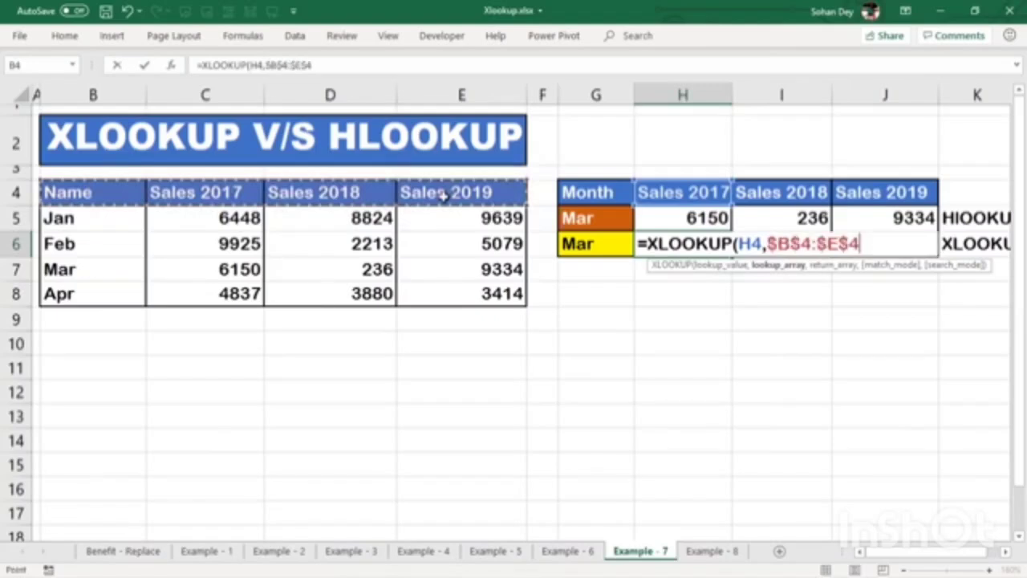
type(",")
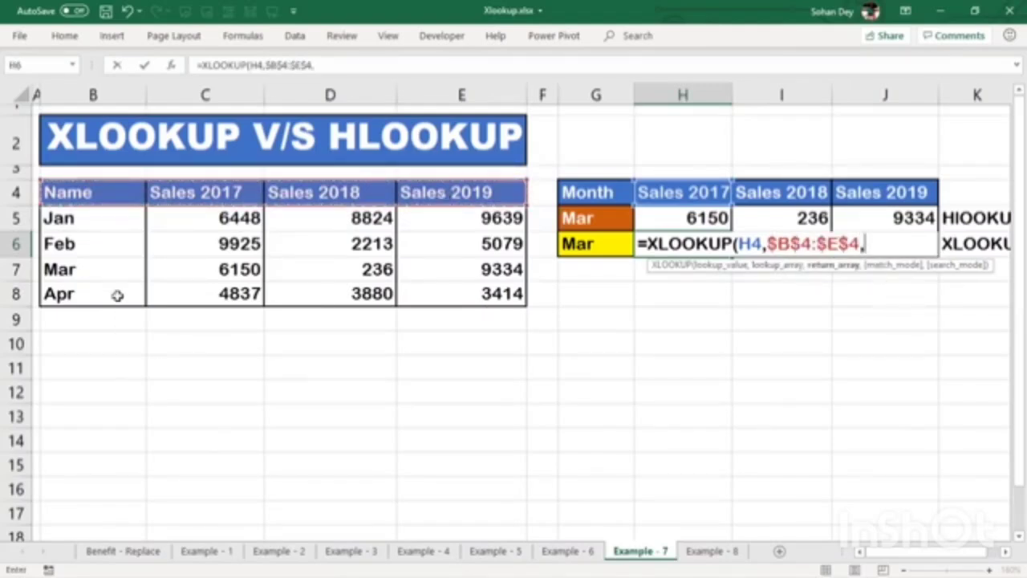
left_click_drag(83, 270, 454, 262)
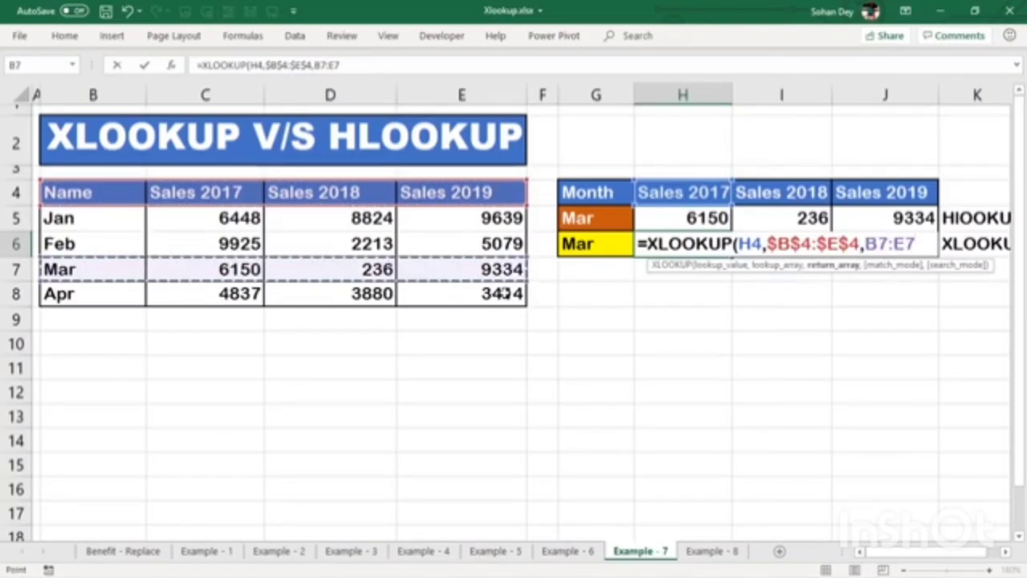
key("F5")
key("Escape")
key("F4")
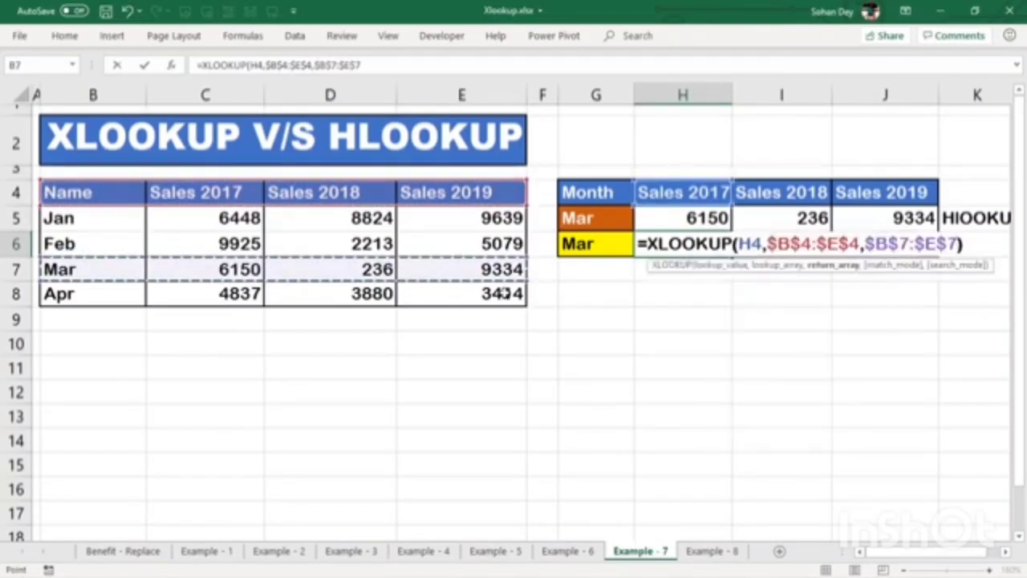
key("Return")
Copy the XLOOKUP formula from H6 into I6 and J6.
key("Up")
key("ctrl+c")
key("Right")
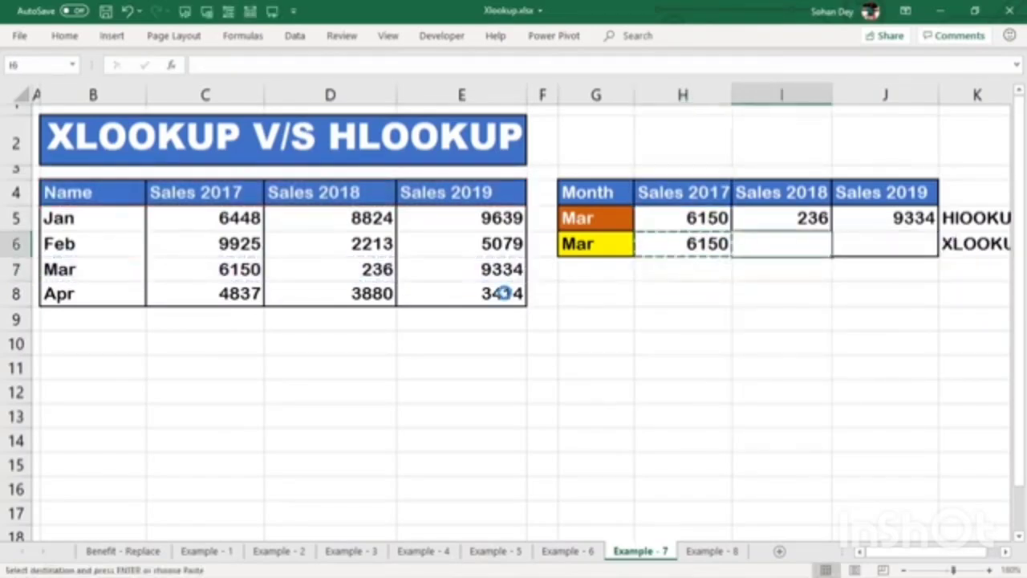
key("ctrl+v")
key("Right")
key("ctrl+v")
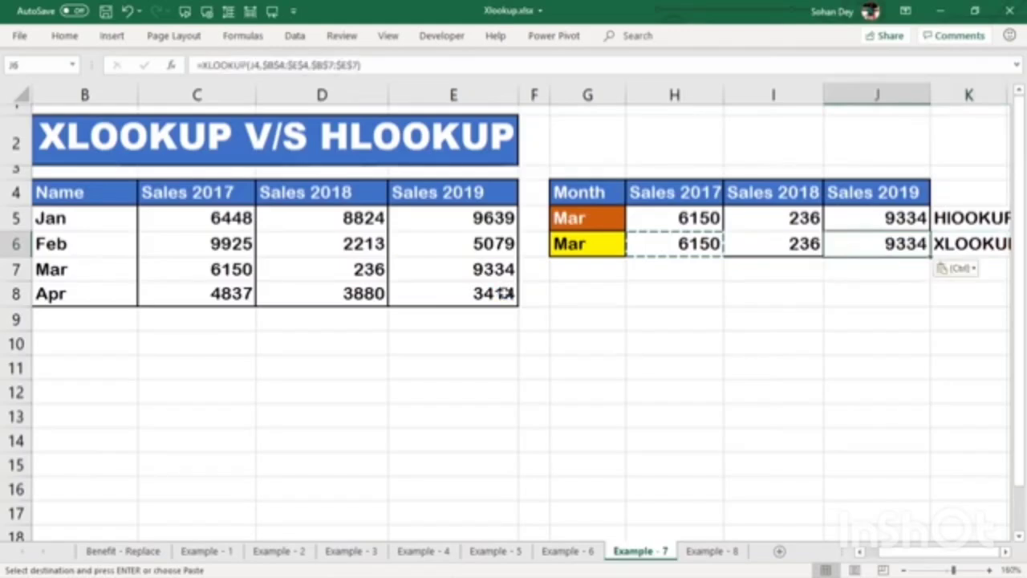
Inspect the XLOOKUP formula in H6 and check the copied formulas in I6 and J6.
key("Left")
key("Left")
key("Left")
key("Right")
key("F2")
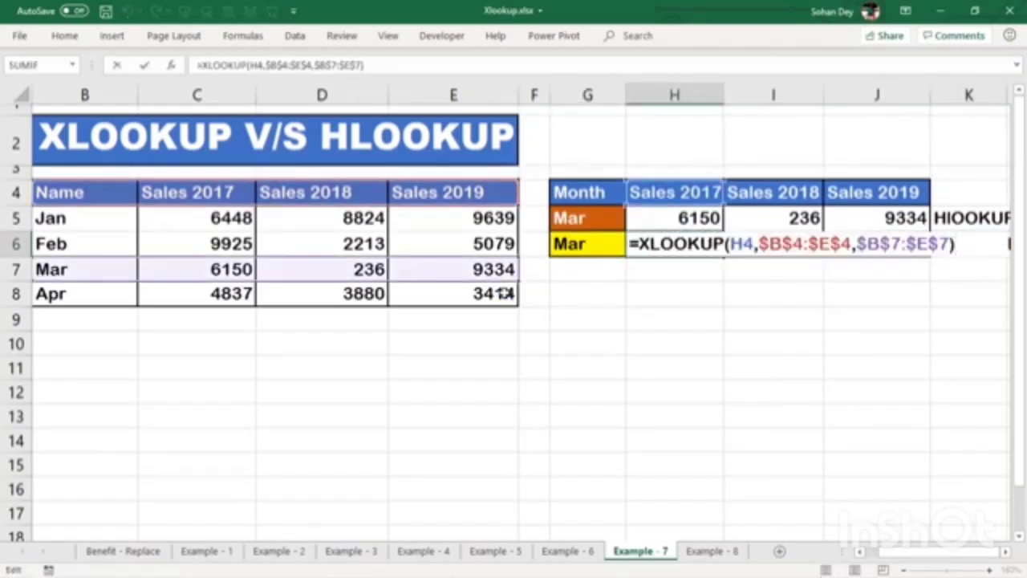
key("Escape")
key("Up")
key("Down")
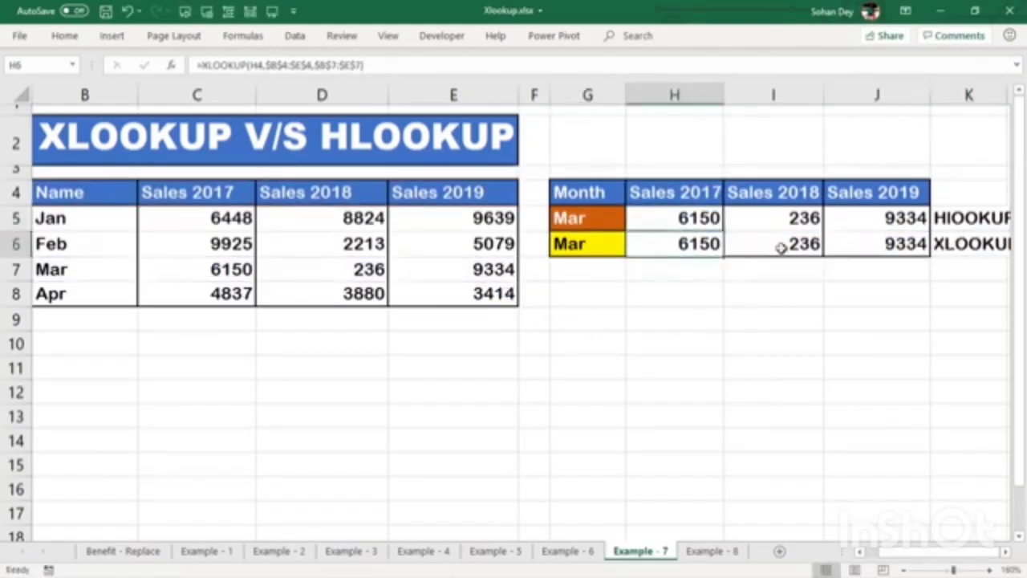
left_click_drag(781, 248, 861, 253)
key("F2")
key("Escape")
Examine the table array, row index and range lookup arguments of the HLOOKUP formula in H5, and compare it with the XLOOKUP in H6.
left_click(704, 217)
key("F2")
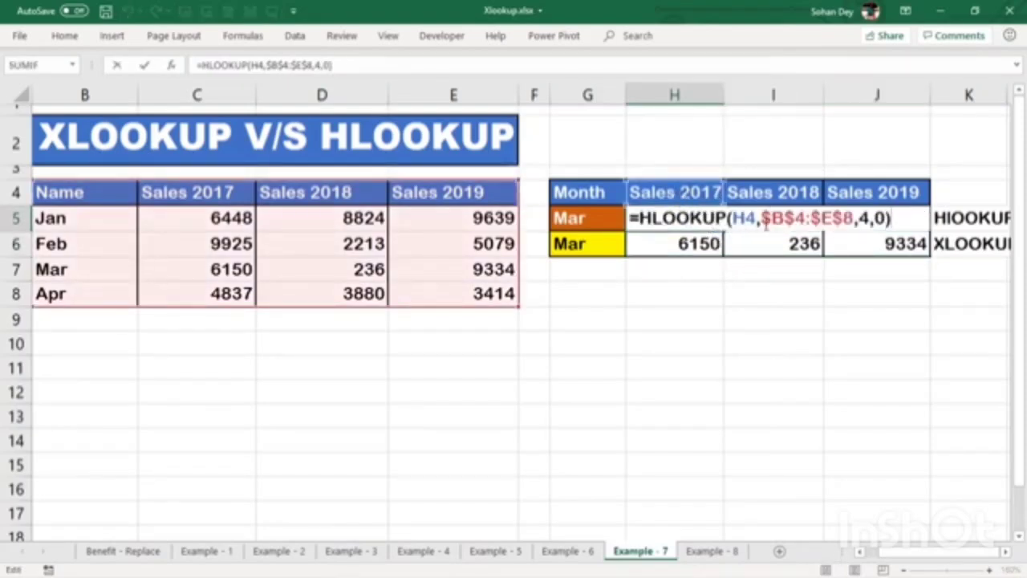
left_click_drag(761, 218, 853, 221)
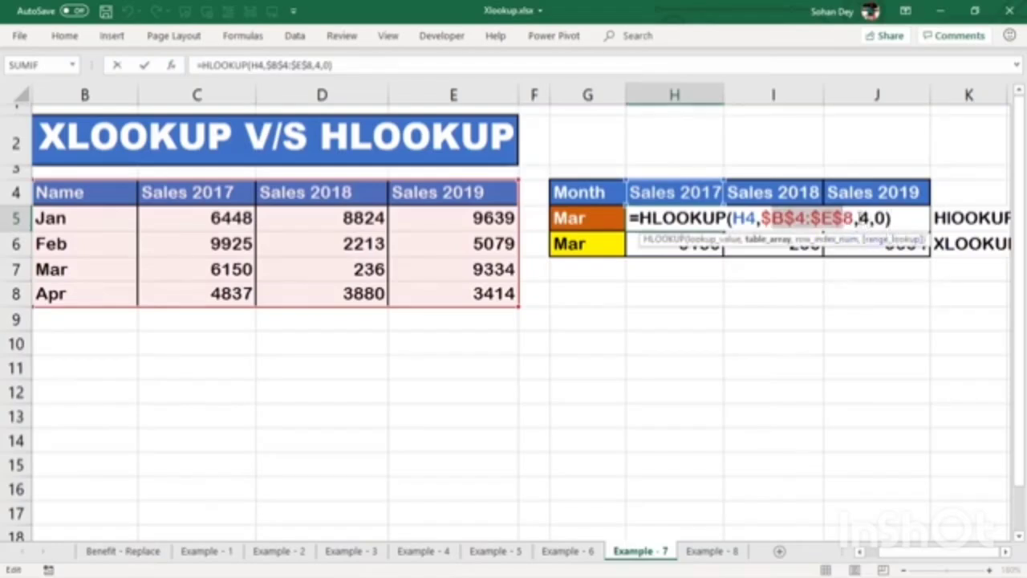
double_click(865, 218)
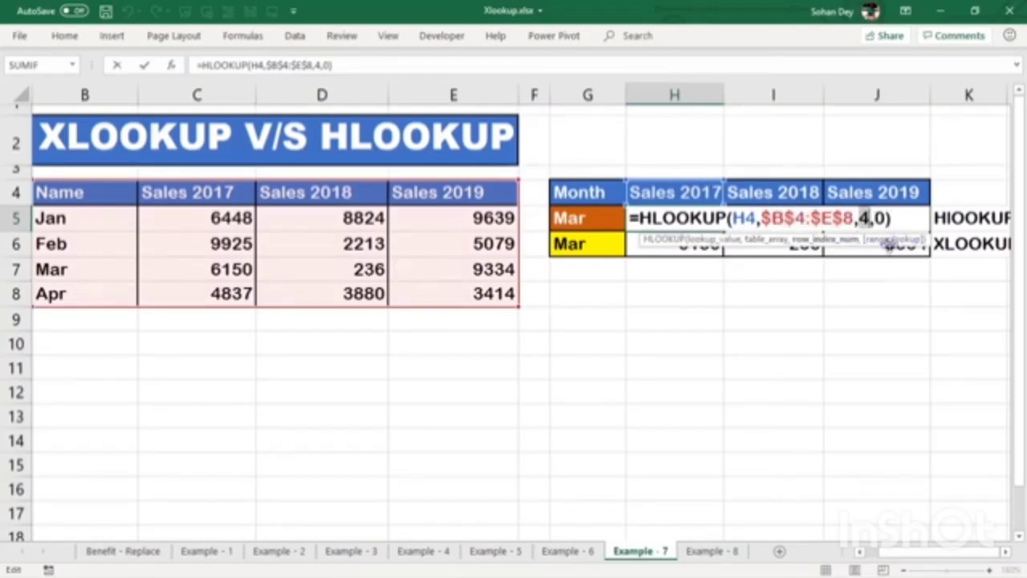
left_click(878, 218)
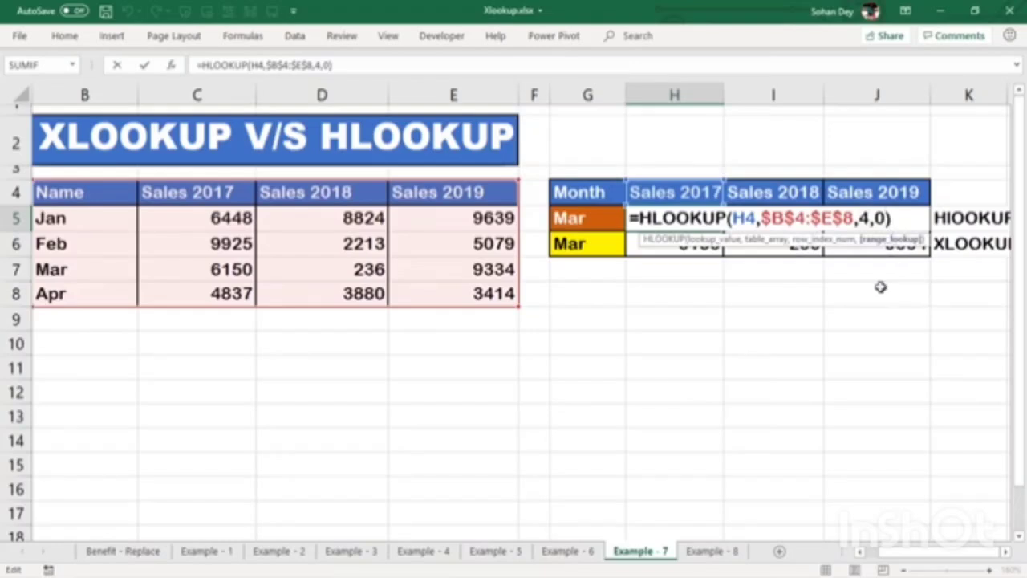
key("Return")
double_click(688, 250)
key("Escape")
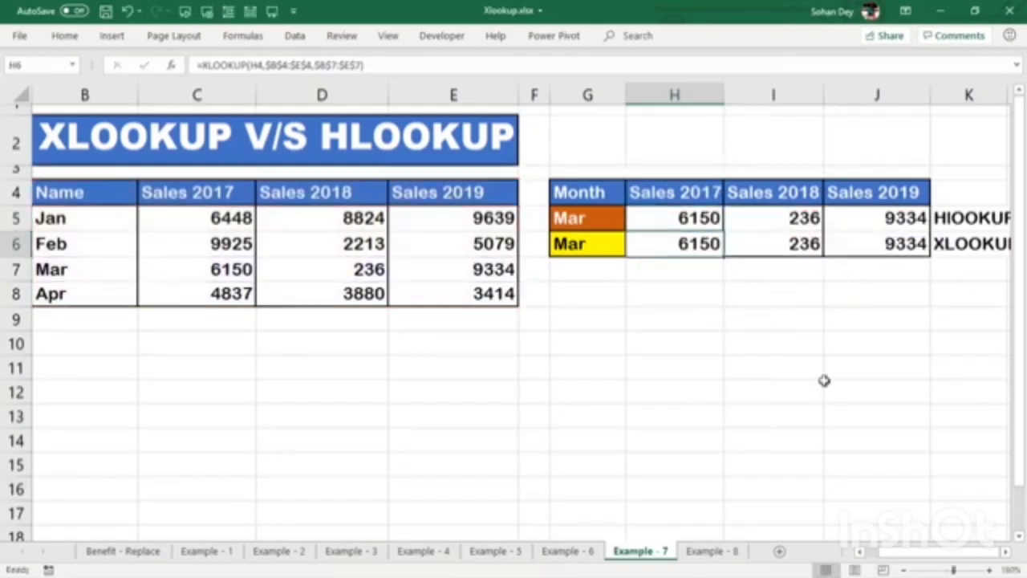
Open the Example - 8 sheet and examine the Date and Sales columns for repeated names and their latest entries.
left_click(714, 551)
left_click(691, 213)
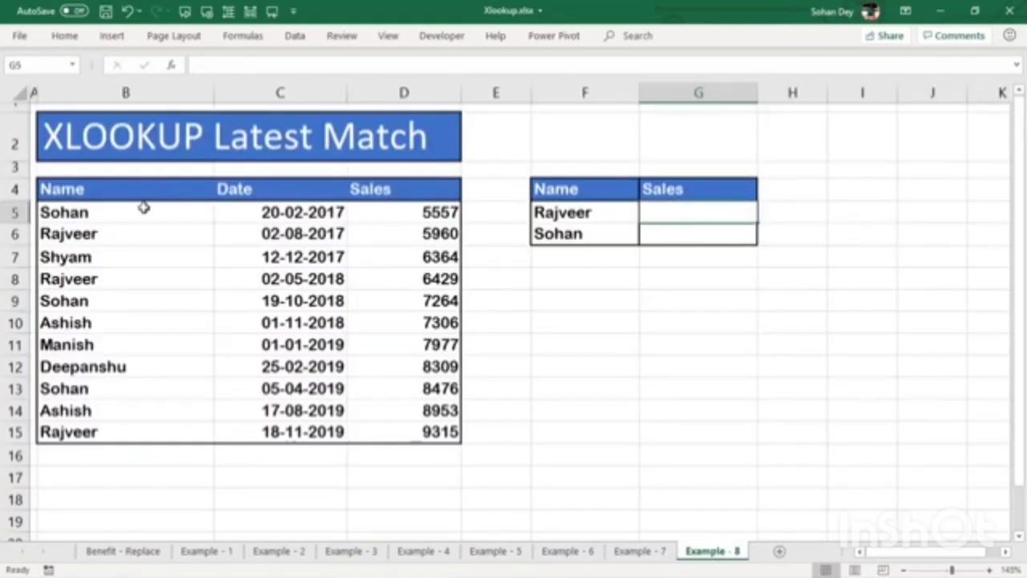
left_click_drag(282, 498, 309, 411)
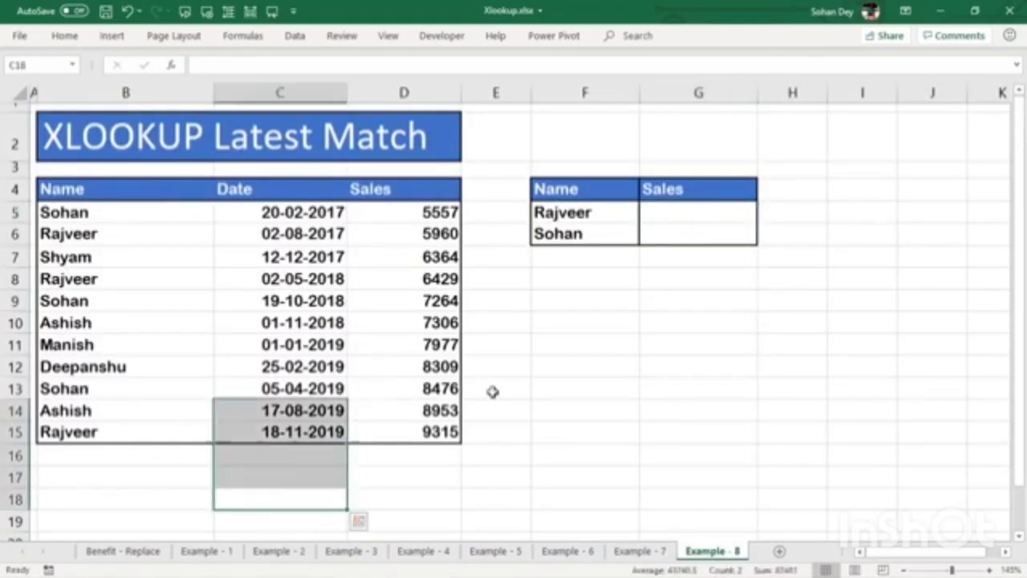
left_click(665, 214)
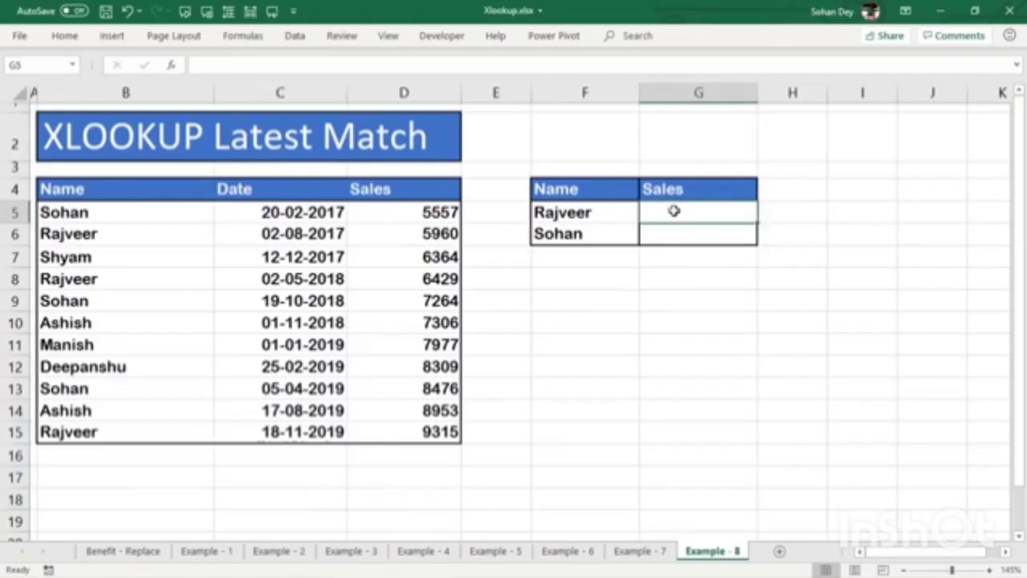
left_click_drag(436, 486, 454, 385)
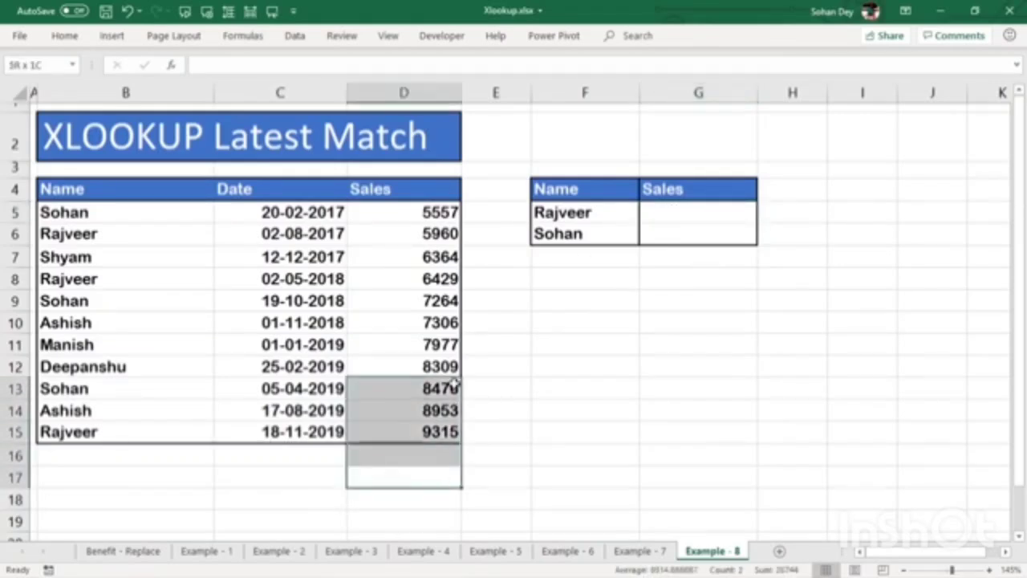
left_click(584, 411)
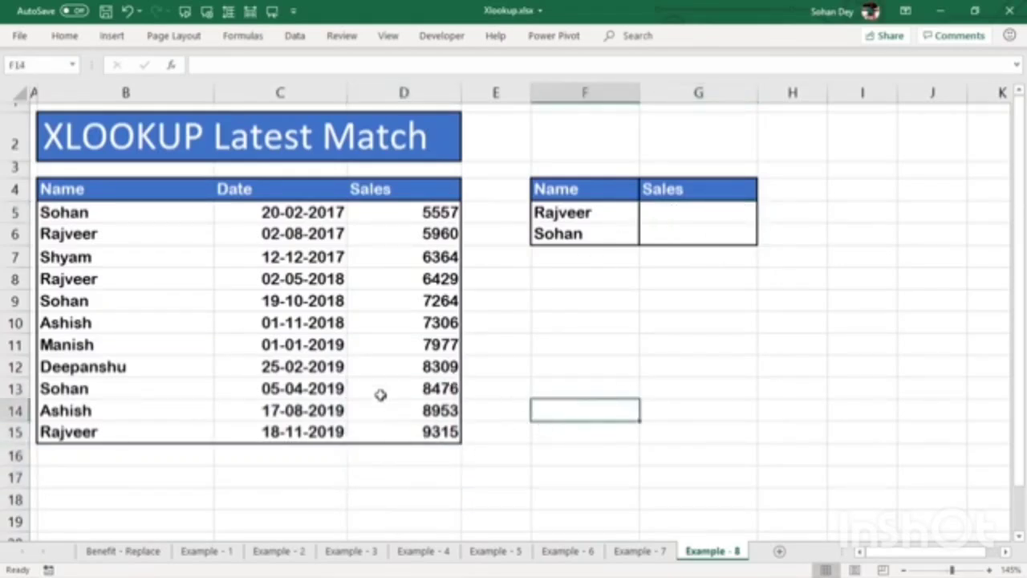
left_click_drag(407, 479, 377, 392)
left_click(312, 431)
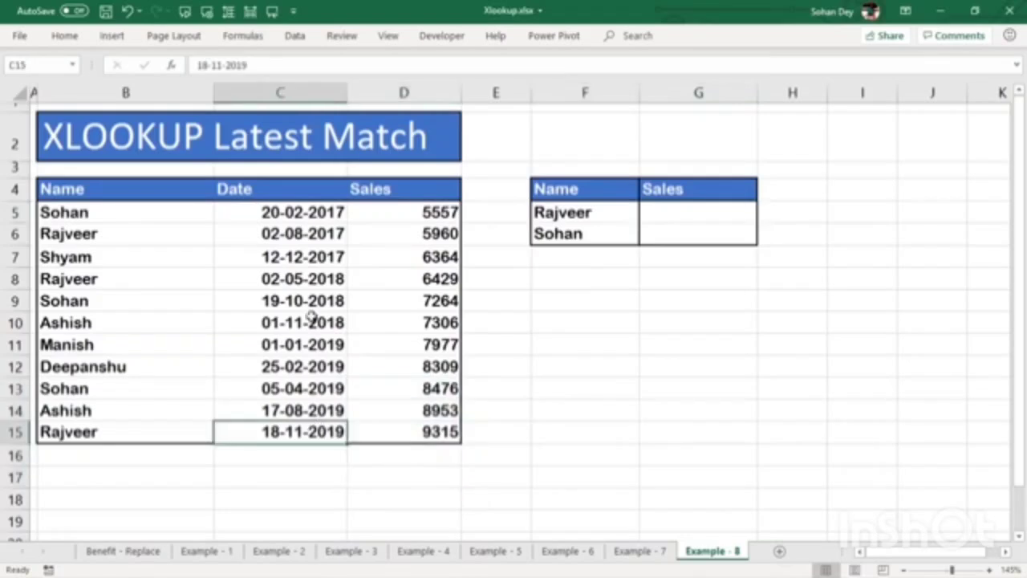
left_click(343, 212)
left_click_drag(345, 280, 339, 304)
left_click_drag(330, 345, 321, 388)
Begin an XLOOKUP formula in G5 with lookup value F5, lookup array column B and return array column D.
left_click(675, 213)
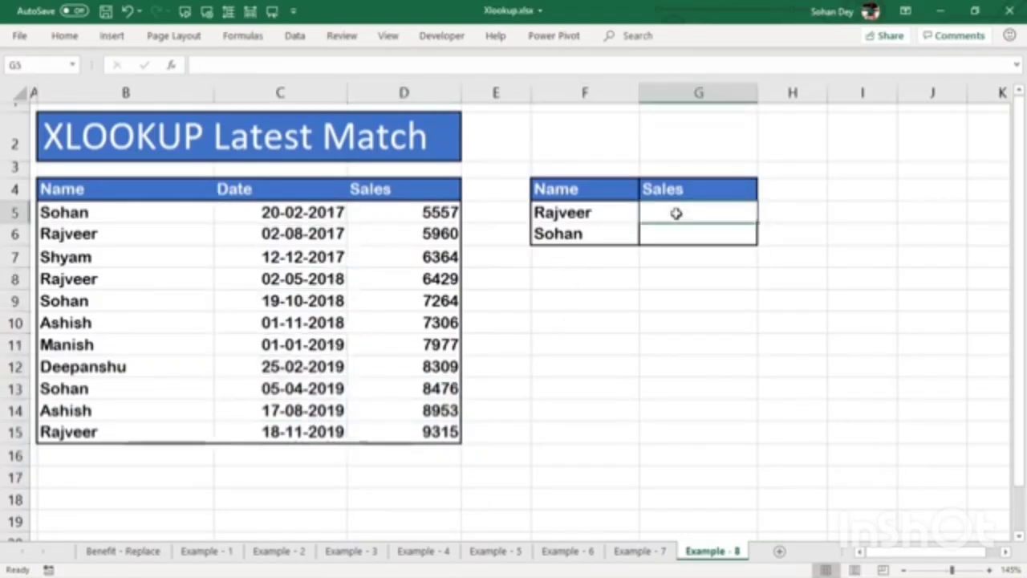
type("=xl")
key("Tab")
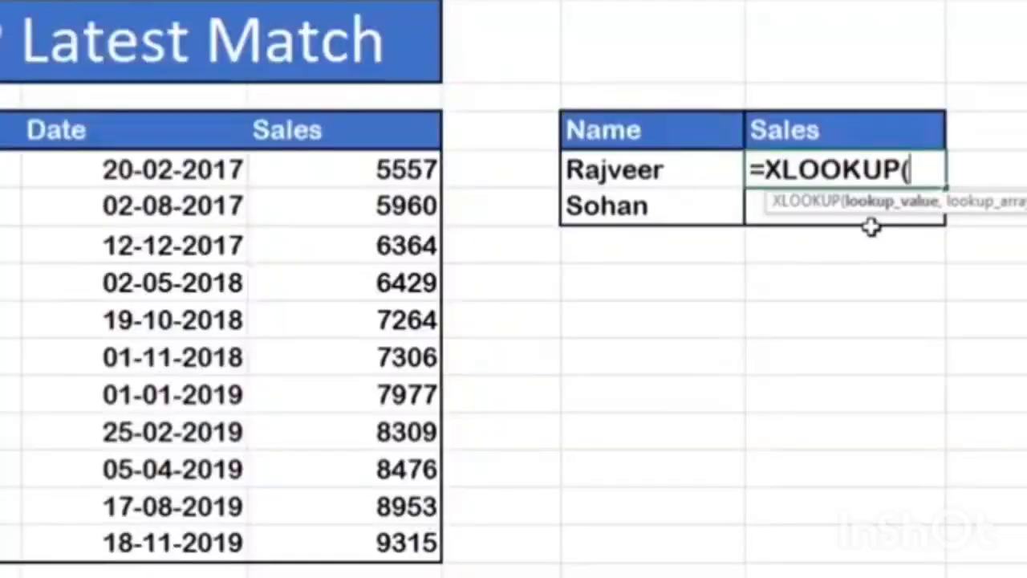
left_click(682, 174)
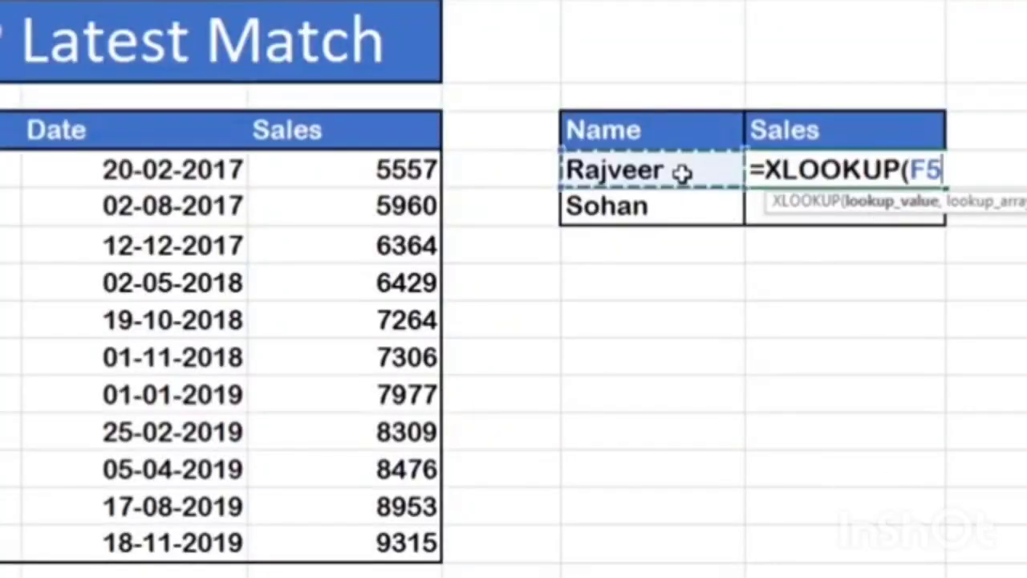
type(",")
left_click(143, 93)
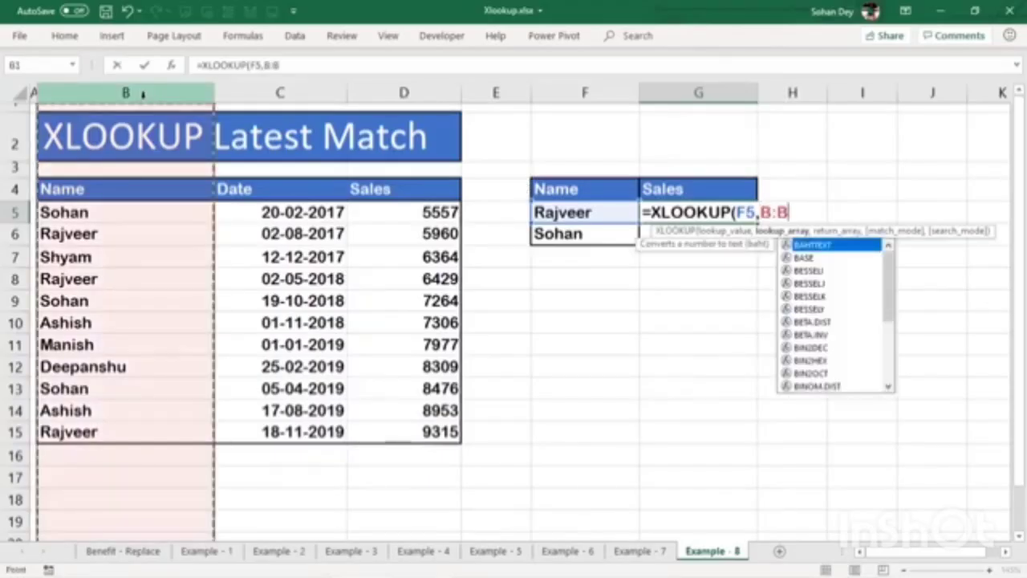
type(",")
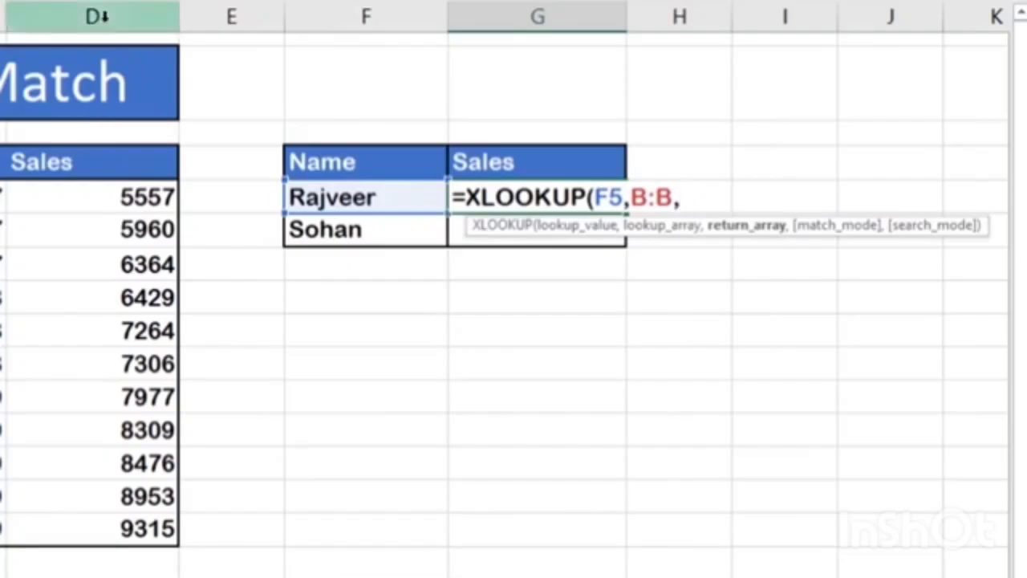
left_click(101, 16)
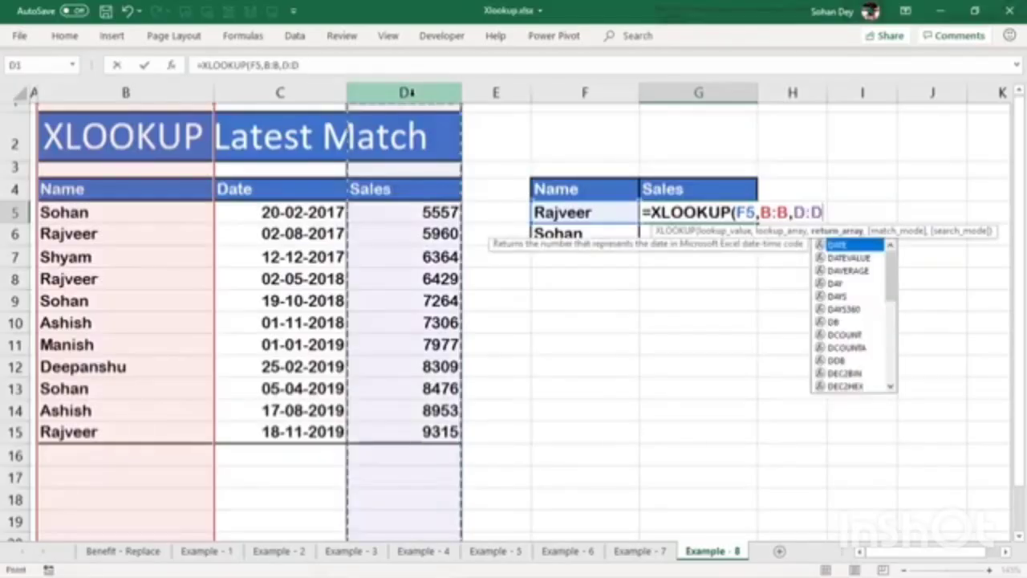
type(",")
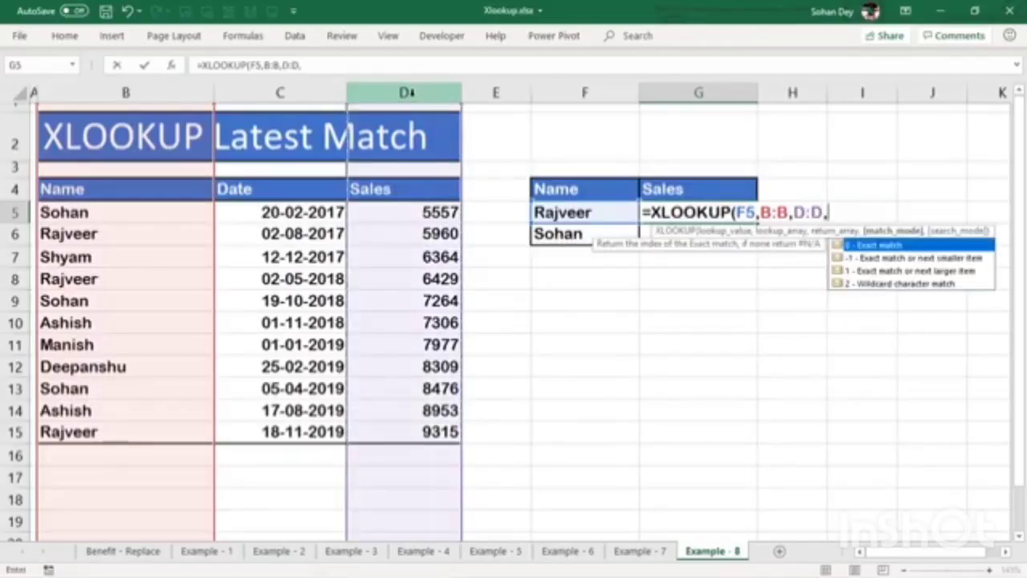
Complete the G5 formula with match mode 0 (exact match) and search mode -1 (last-to-first), and copy it to G6.
type("0,")
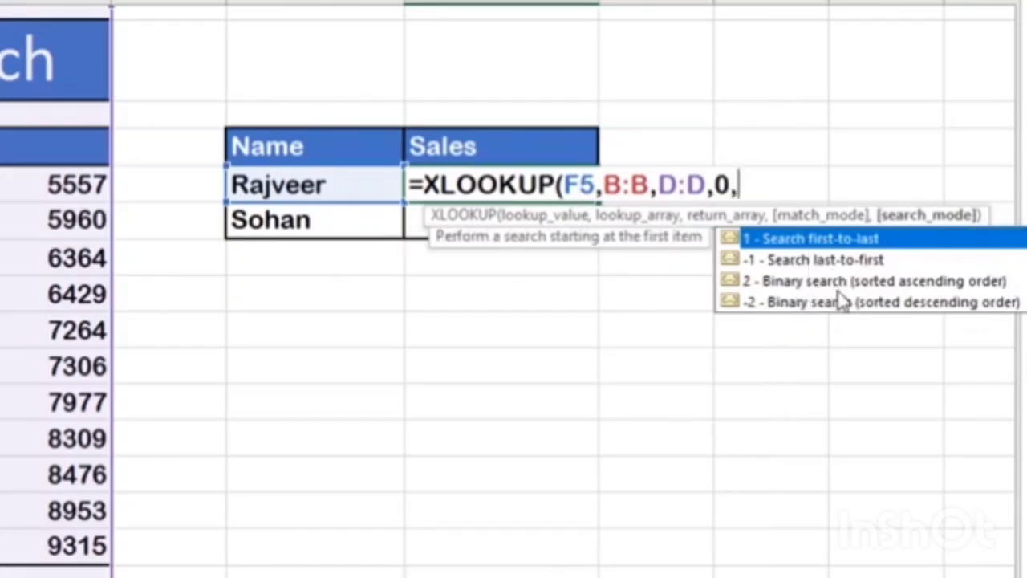
type("-1)")
key("Return")
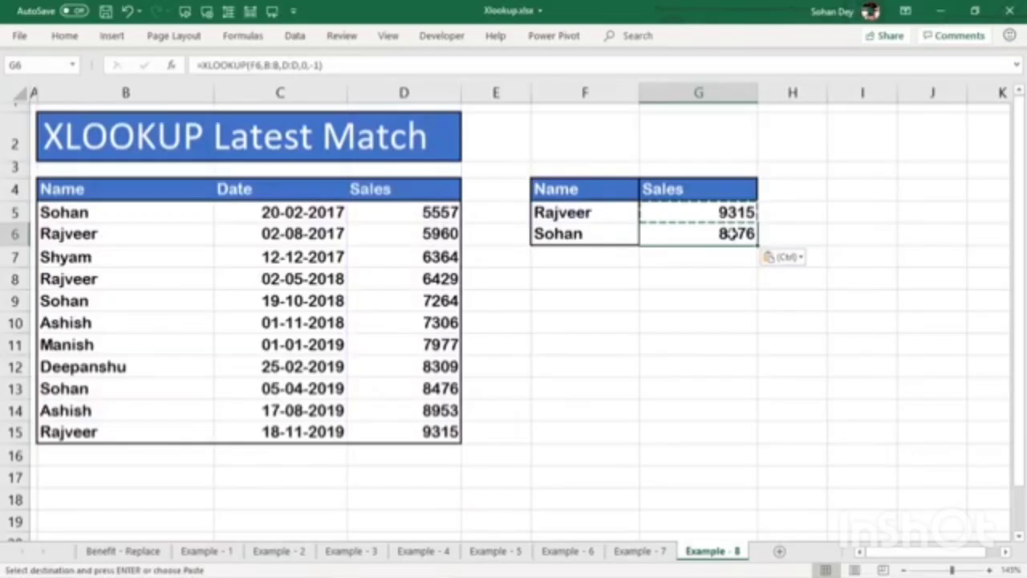
left_click(735, 292)
key("Escape")
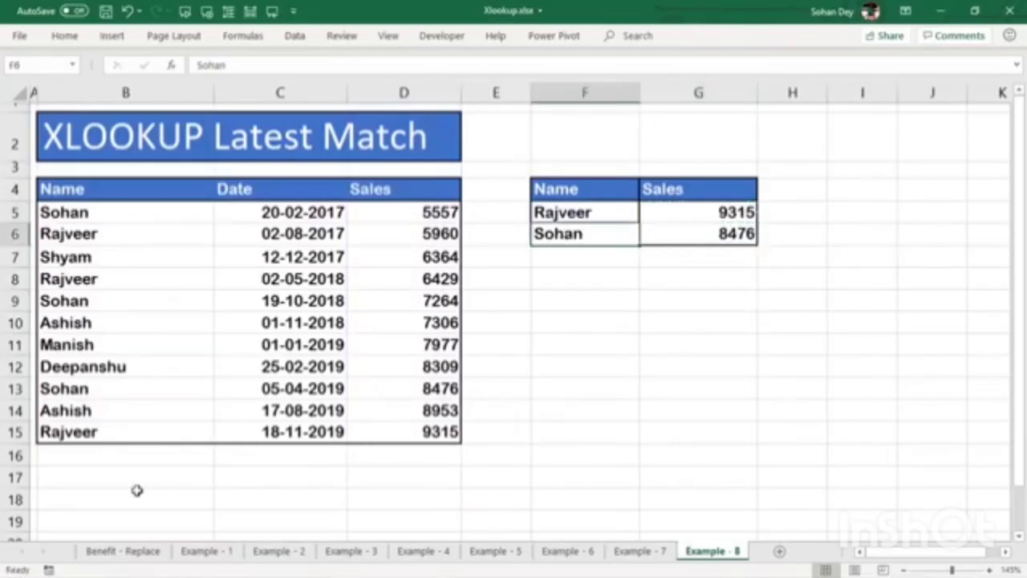
Compare the XLOOKUP results in G6 and G5 with the latest dated sales rows for the same names, rows 13 and 15.
left_click_drag(96, 498, 86, 407)
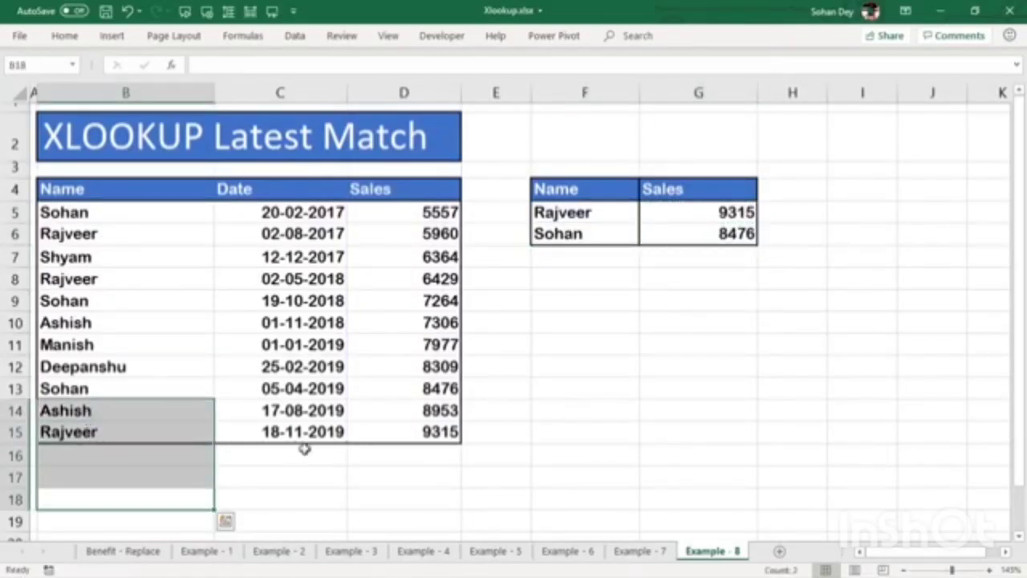
left_click(301, 392)
left_click(431, 386)
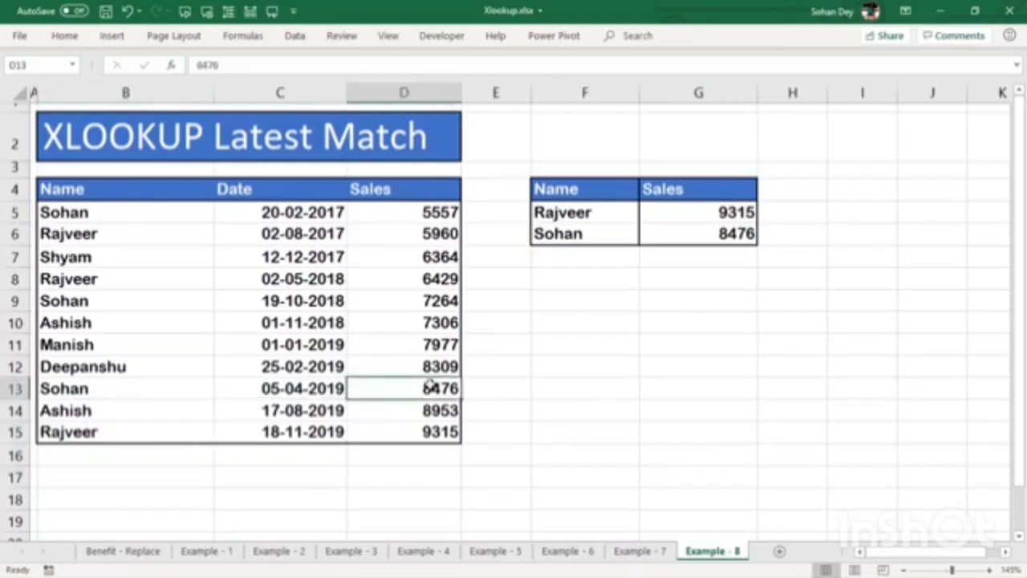
left_click(743, 237)
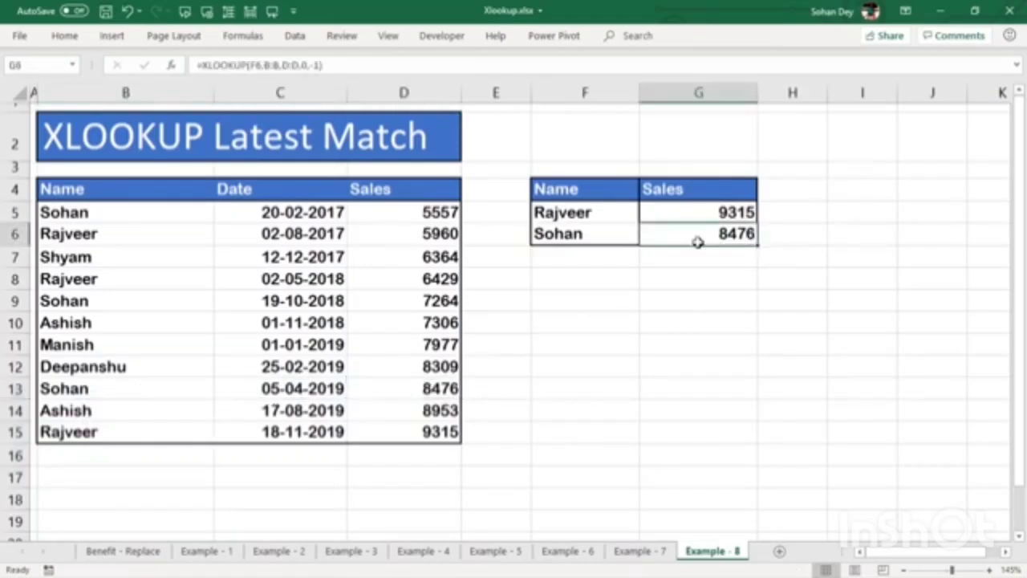
left_click_drag(154, 499, 426, 433)
left_click(426, 433)
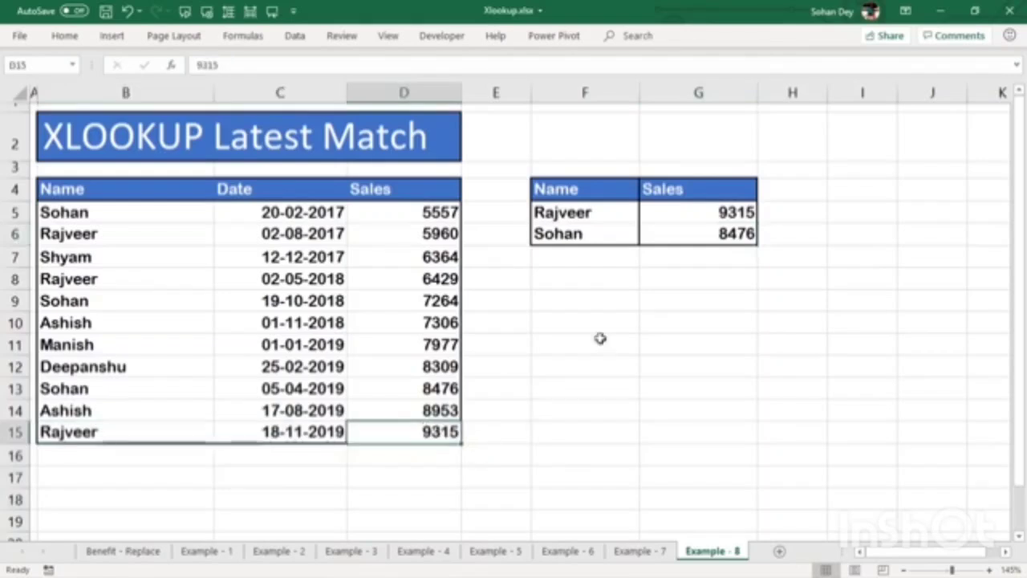
left_click(717, 227)
left_click(721, 212)
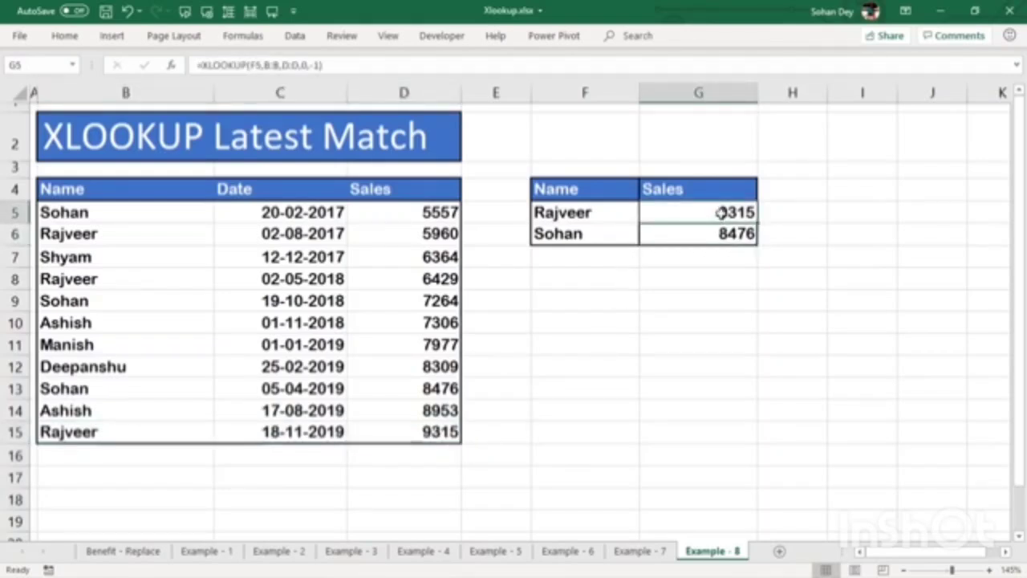